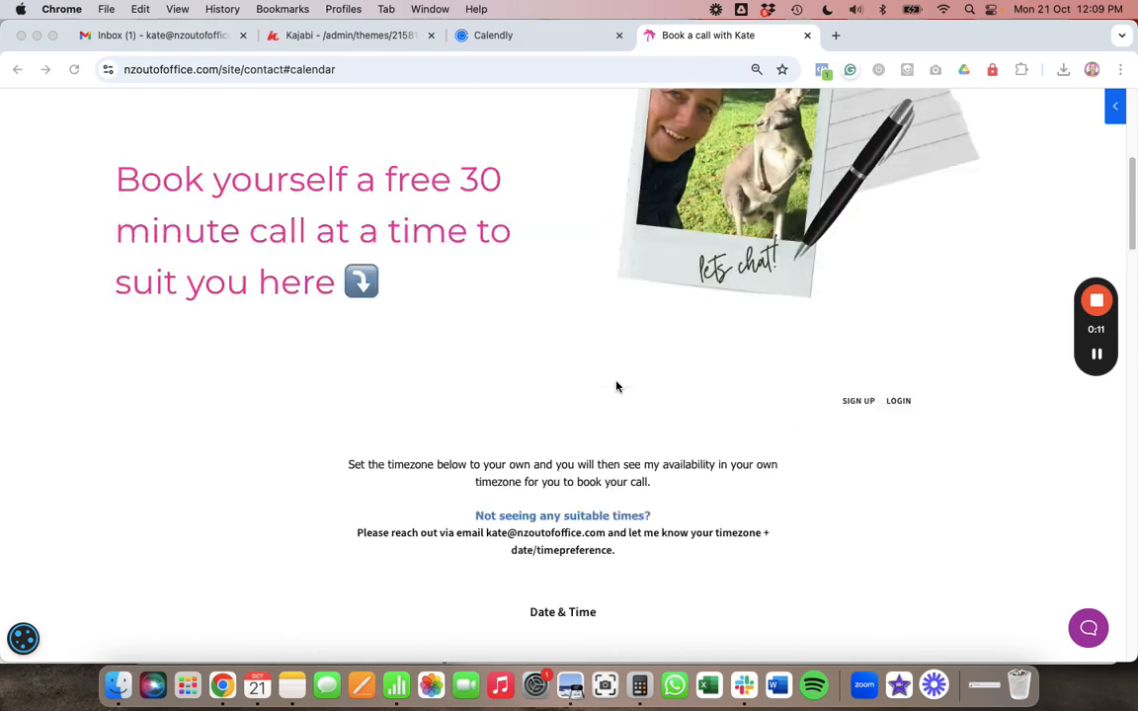
- Scroll through the embedded Acuity Scheduling calendar to browse the available call times
{"action": "scroll", "coordinate": [616, 386], "scroll_direction": "down", "scroll_amount": 8}
{"action": "scroll", "coordinate": [615, 395], "scroll_direction": "up", "scroll_amount": 4}
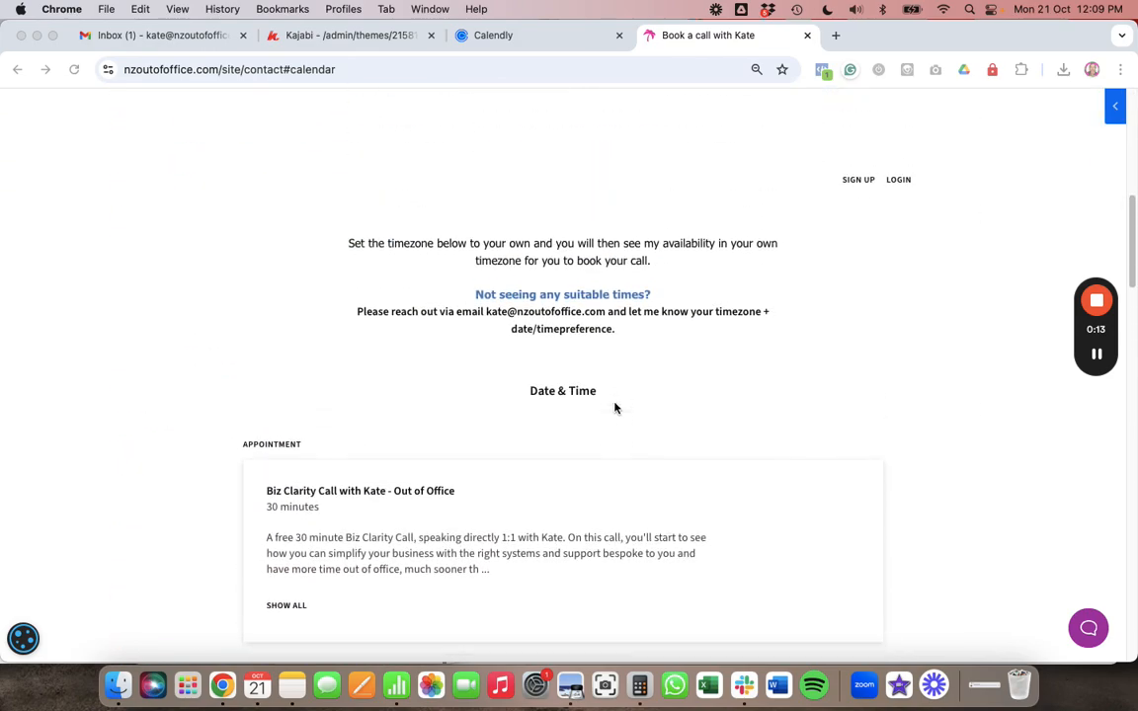
{"action": "scroll", "coordinate": [615, 406], "scroll_direction": "down", "scroll_amount": 10}
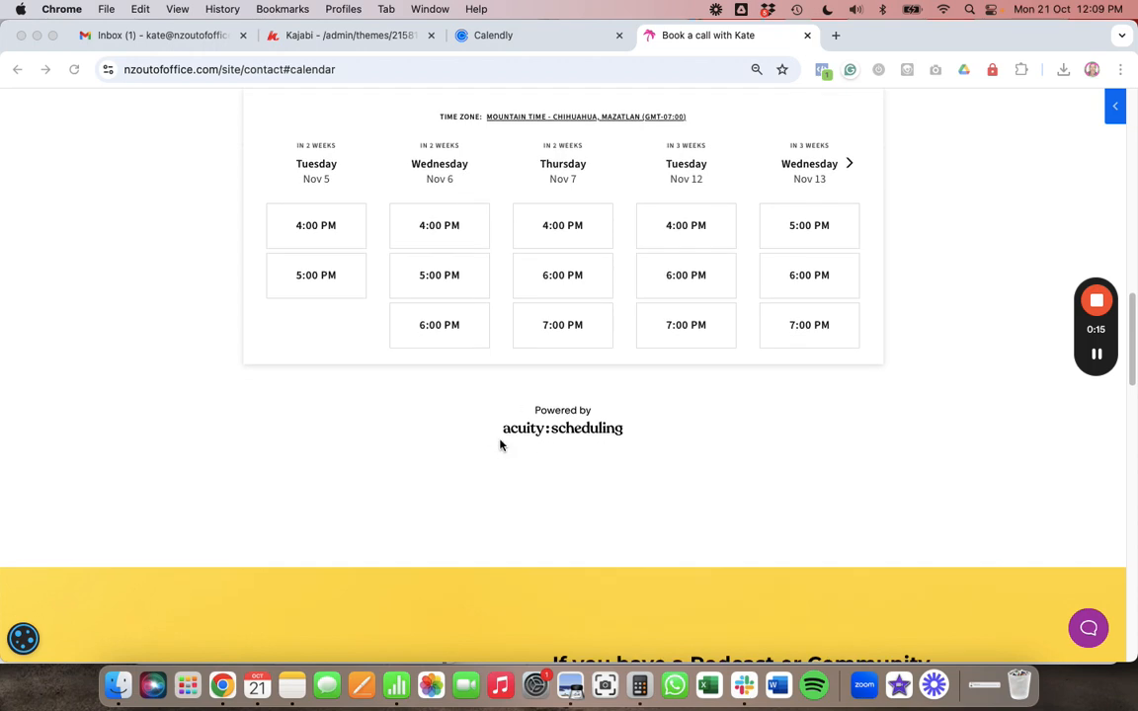
{"action": "scroll", "coordinate": [588, 458], "scroll_direction": "up", "scroll_amount": 3}
{"action": "scroll", "coordinate": [588, 457], "scroll_direction": "up", "scroll_amount": 6}
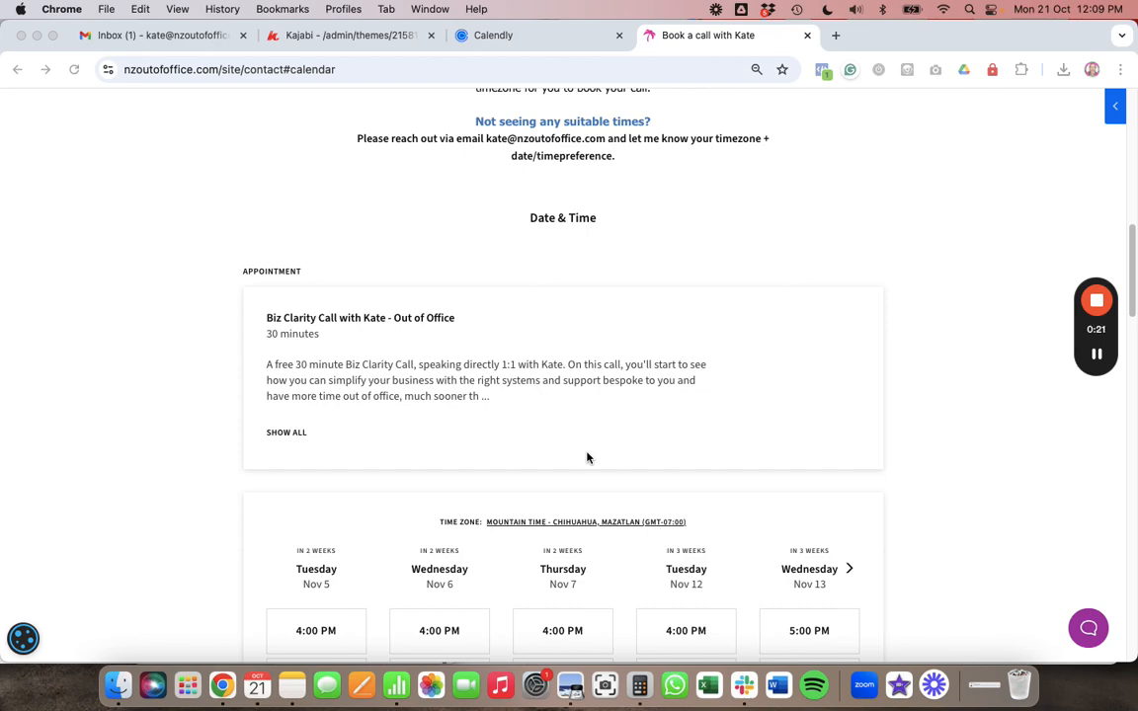
{"action": "scroll", "coordinate": [587, 457], "scroll_direction": "up", "scroll_amount": 7}
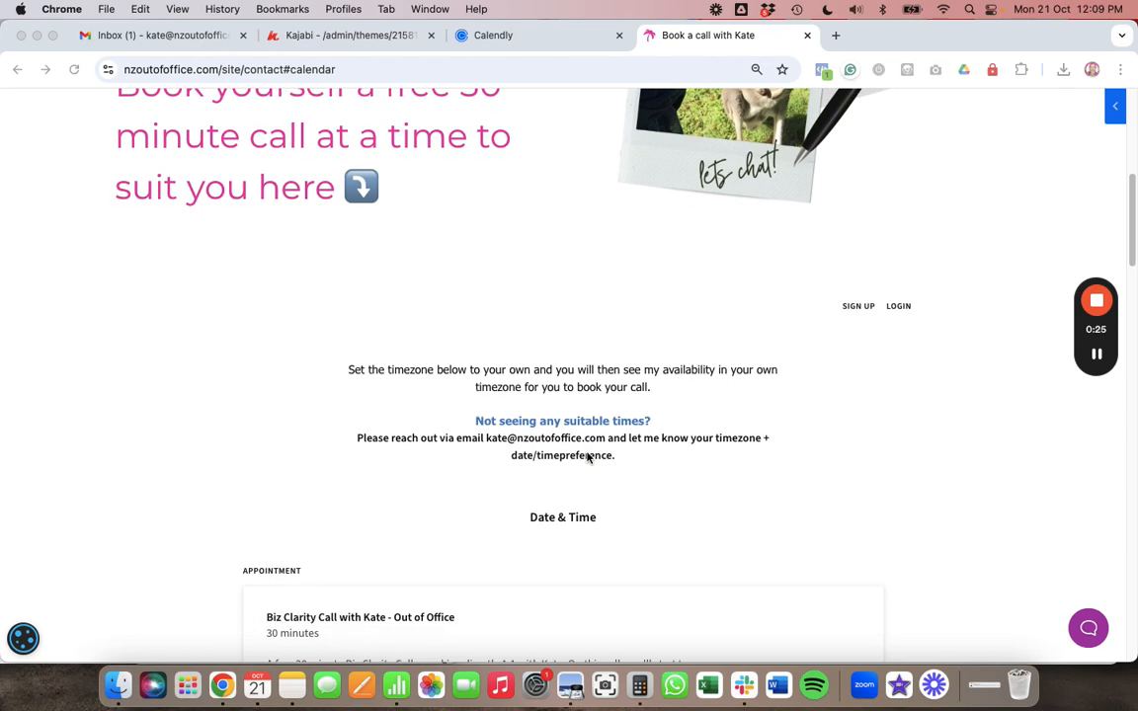
{"action": "scroll", "coordinate": [588, 457], "scroll_direction": "down", "scroll_amount": 7}
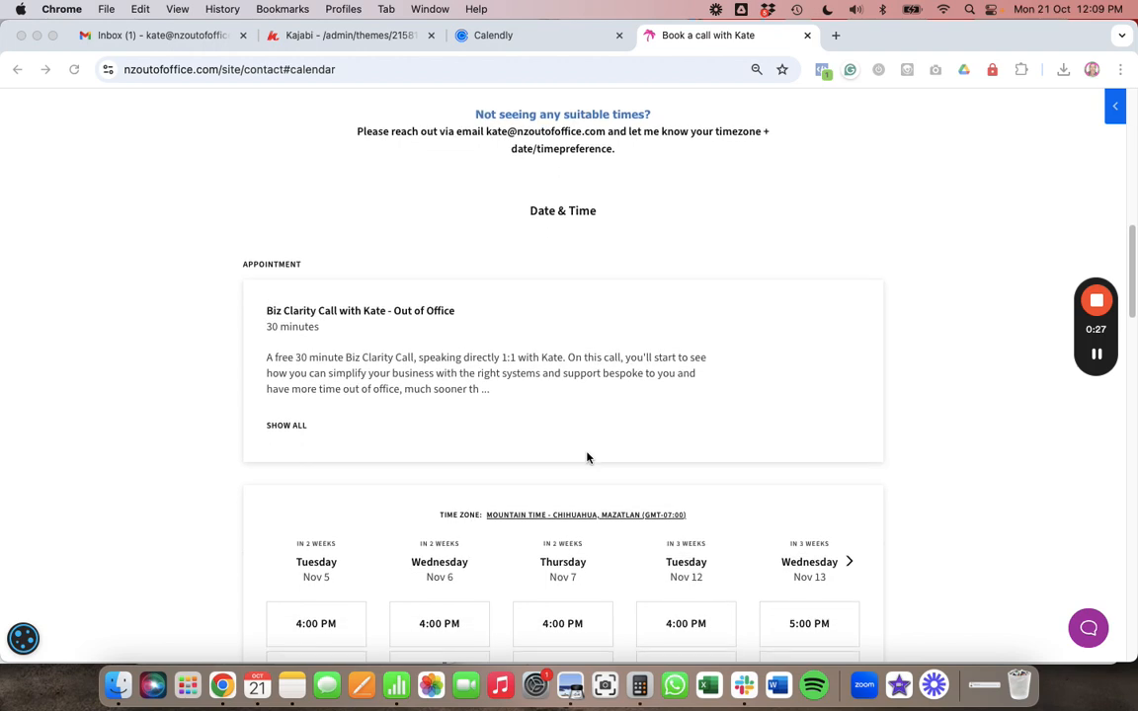
{"action": "scroll", "coordinate": [460, 462], "scroll_direction": "down", "scroll_amount": 7}
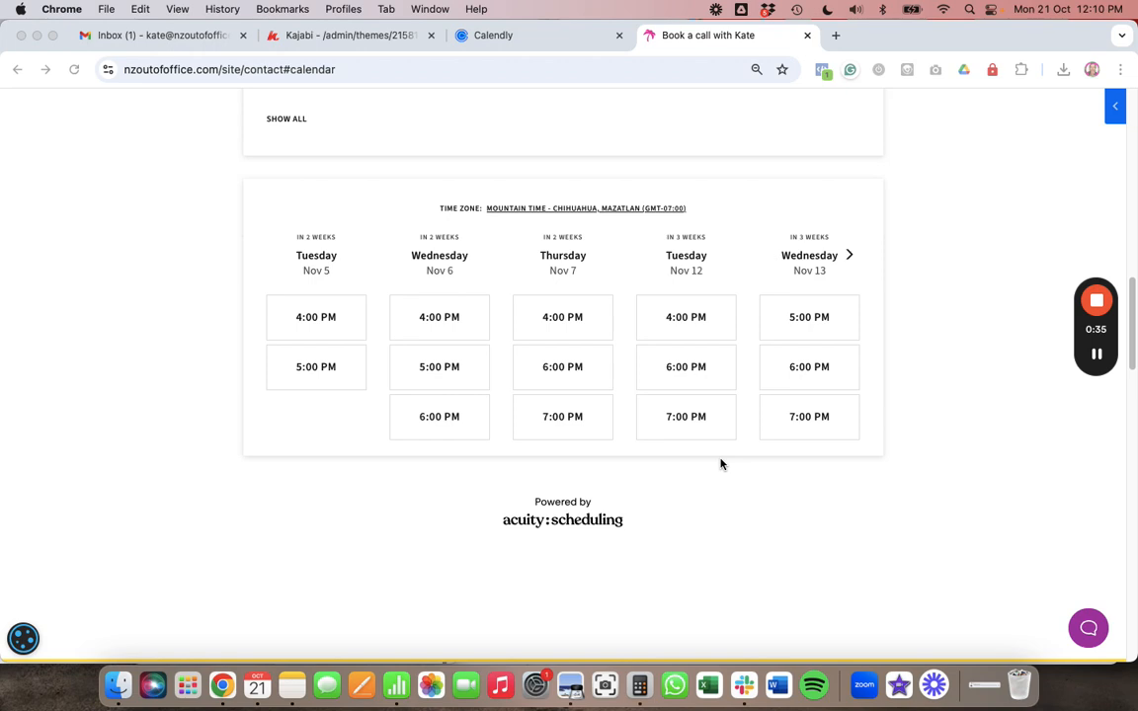
{"action": "scroll", "coordinate": [592, 451], "scroll_direction": "up", "scroll_amount": 2}
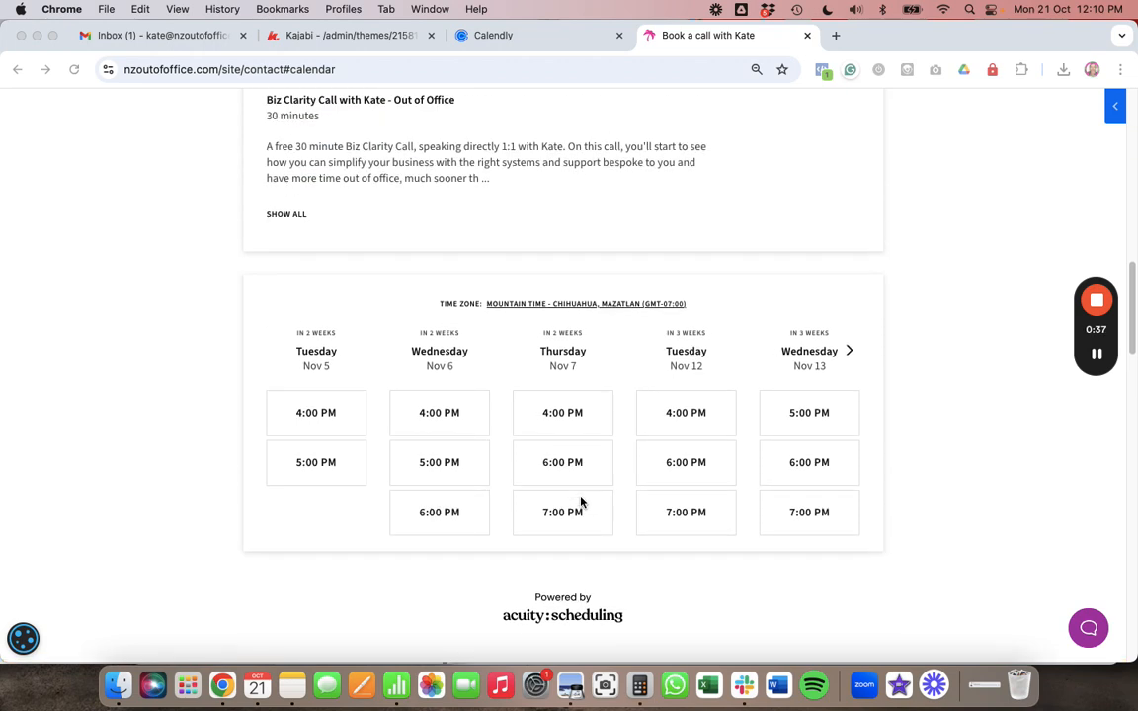
- Try the Tuesday Nov 5 4:00 PM slot, dismiss the promo popup, and return to the calendar
{"action": "left_click", "coordinate": [324, 413]}
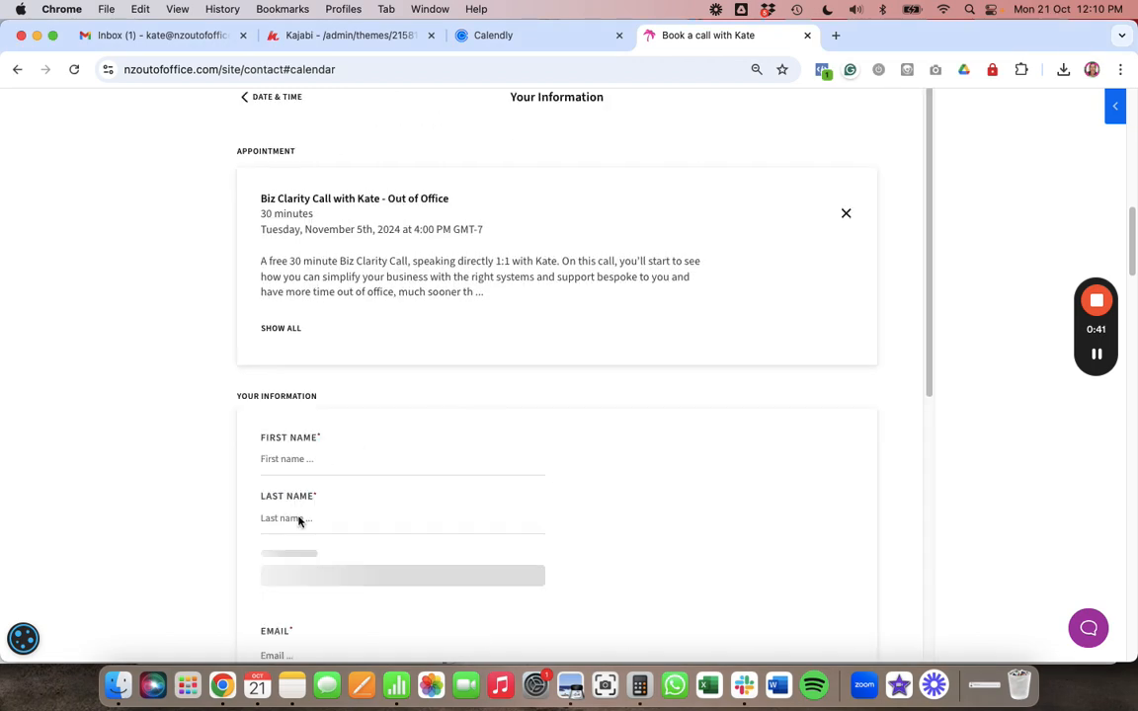
{"action": "scroll", "coordinate": [391, 521], "scroll_direction": "down", "scroll_amount": 1}
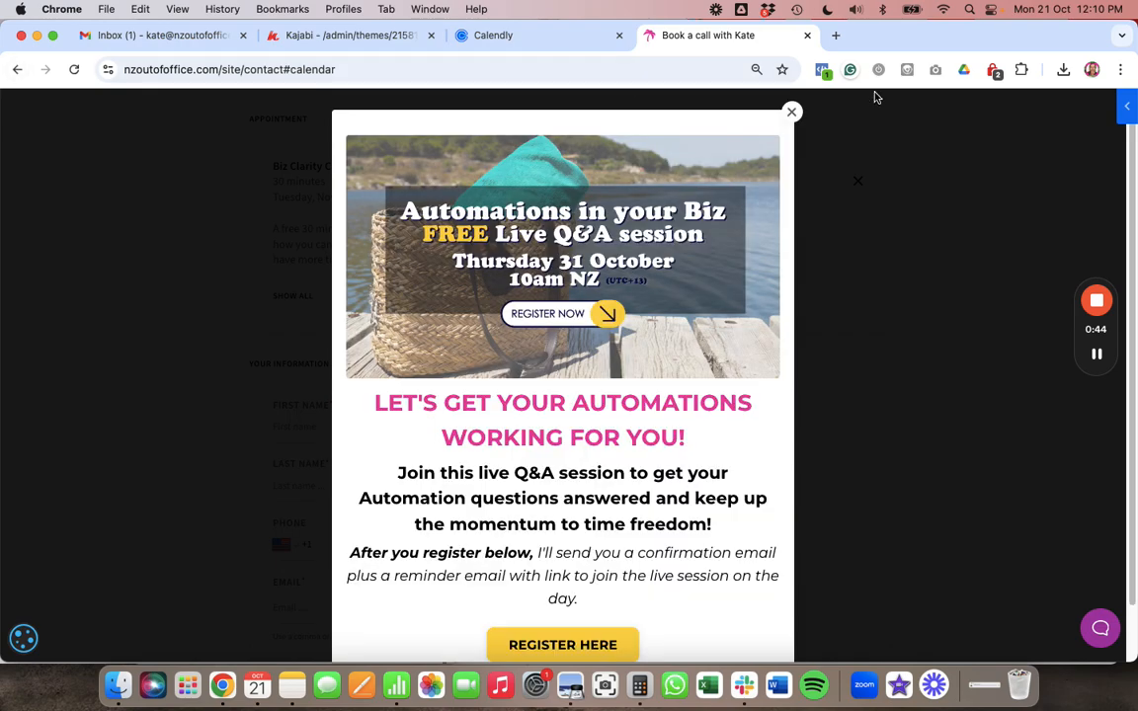
{"action": "left_click", "coordinate": [791, 111]}
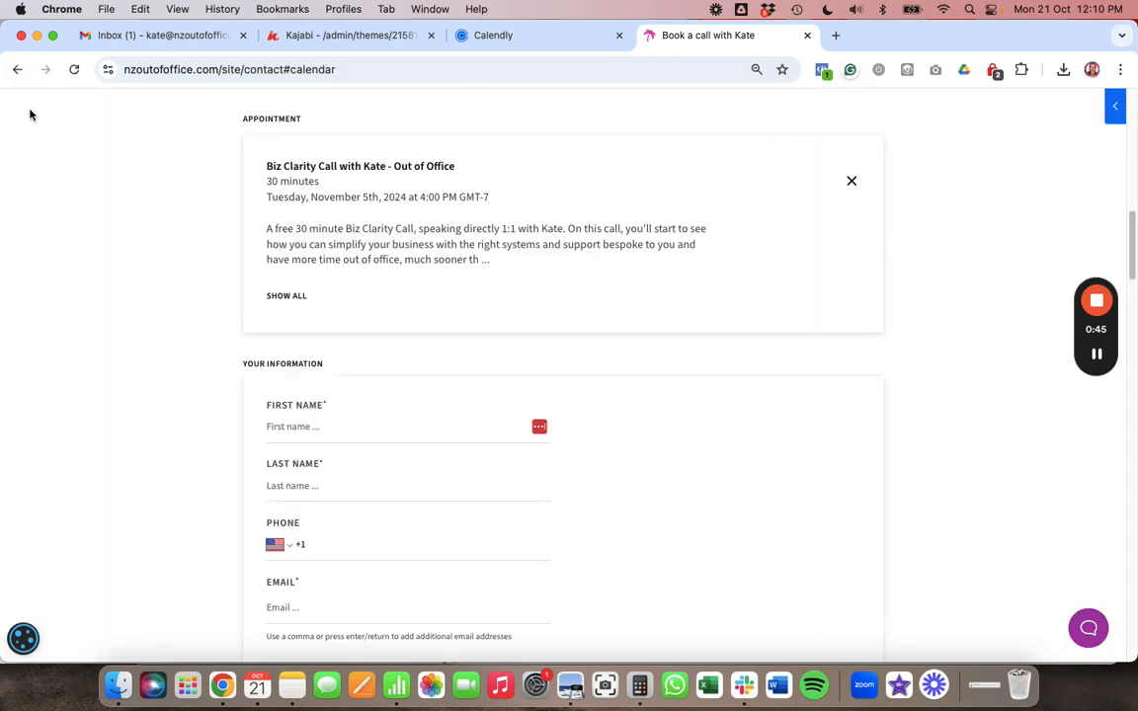
{"action": "left_click", "coordinate": [17, 69]}
{"action": "scroll", "coordinate": [187, 453], "scroll_direction": "down", "scroll_amount": 1}
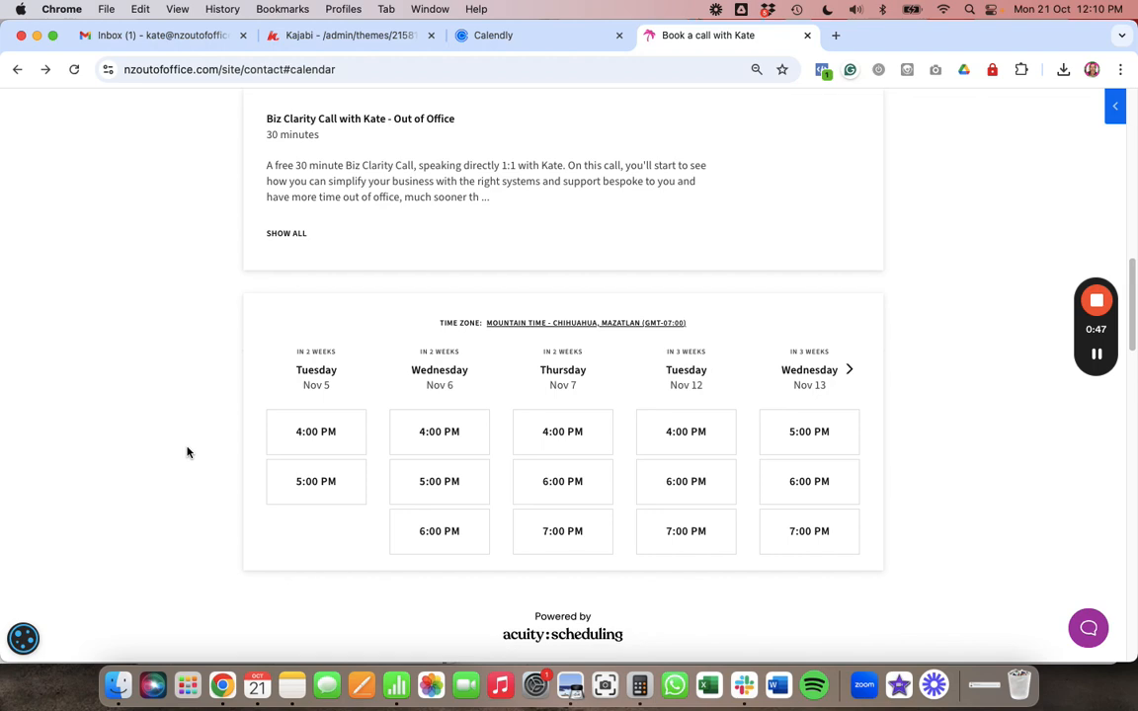
- Search the time zone list for 'auckl' and switch the calendar to Auckland (GMT+13:00)
{"action": "left_click", "coordinate": [558, 331]}
{"action": "scroll", "coordinate": [528, 437], "scroll_direction": "down", "scroll_amount": 1}
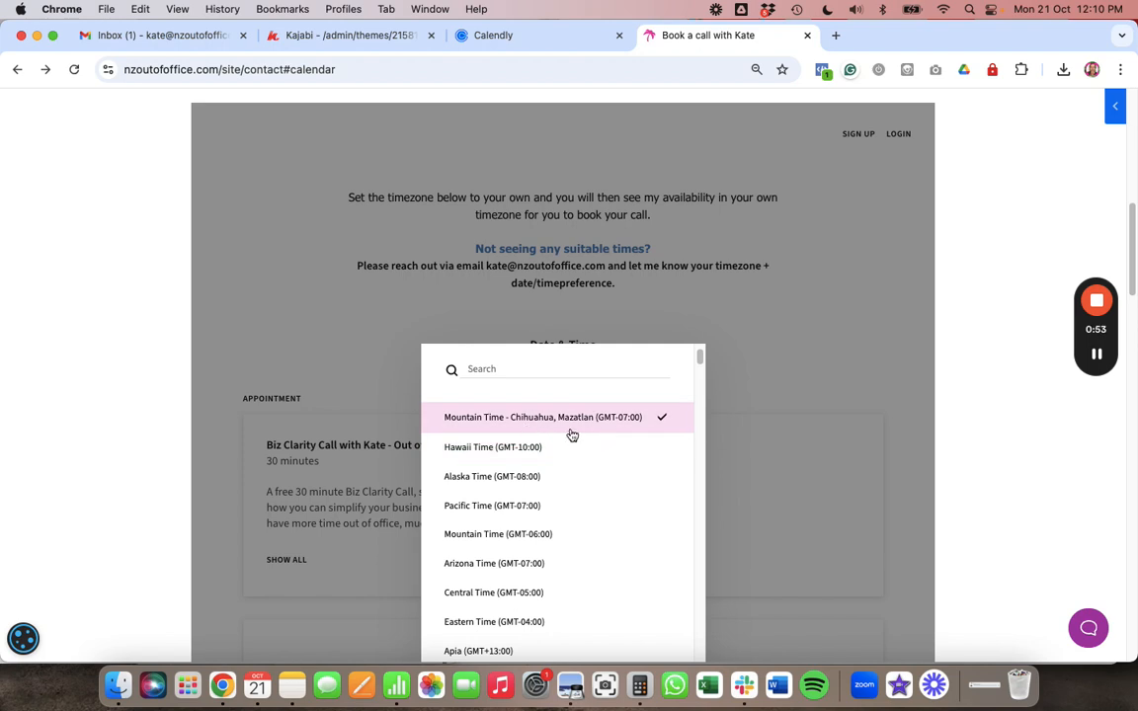
{"action": "left_click", "coordinate": [530, 364]}
{"action": "type", "text": "new"}
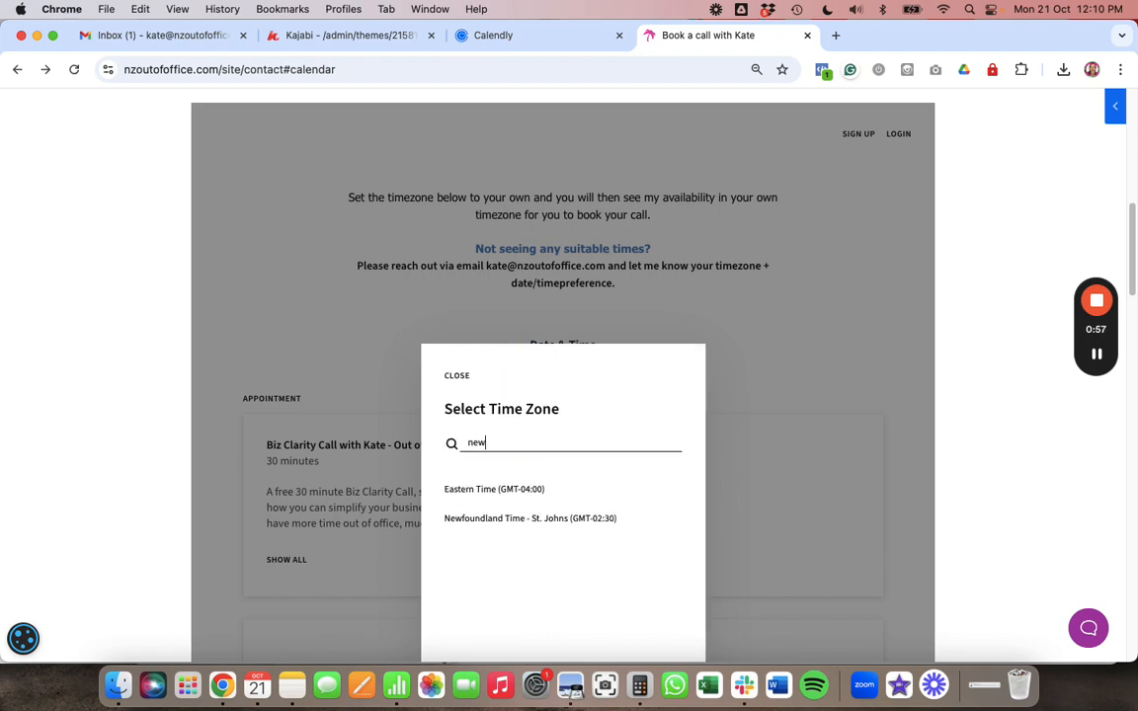
{"action": "key", "text": "BackSpace"}
{"action": "key", "text": "BackSpace"}
{"action": "key", "text": "BackSpace"}
{"action": "type", "text": "a"}
{"action": "key", "text": "BackSpace"}
{"action": "type", "text": "auckl"}
{"action": "left_click", "coordinate": [486, 489]}
{"action": "scroll", "coordinate": [546, 484], "scroll_direction": "down", "scroll_amount": 5}
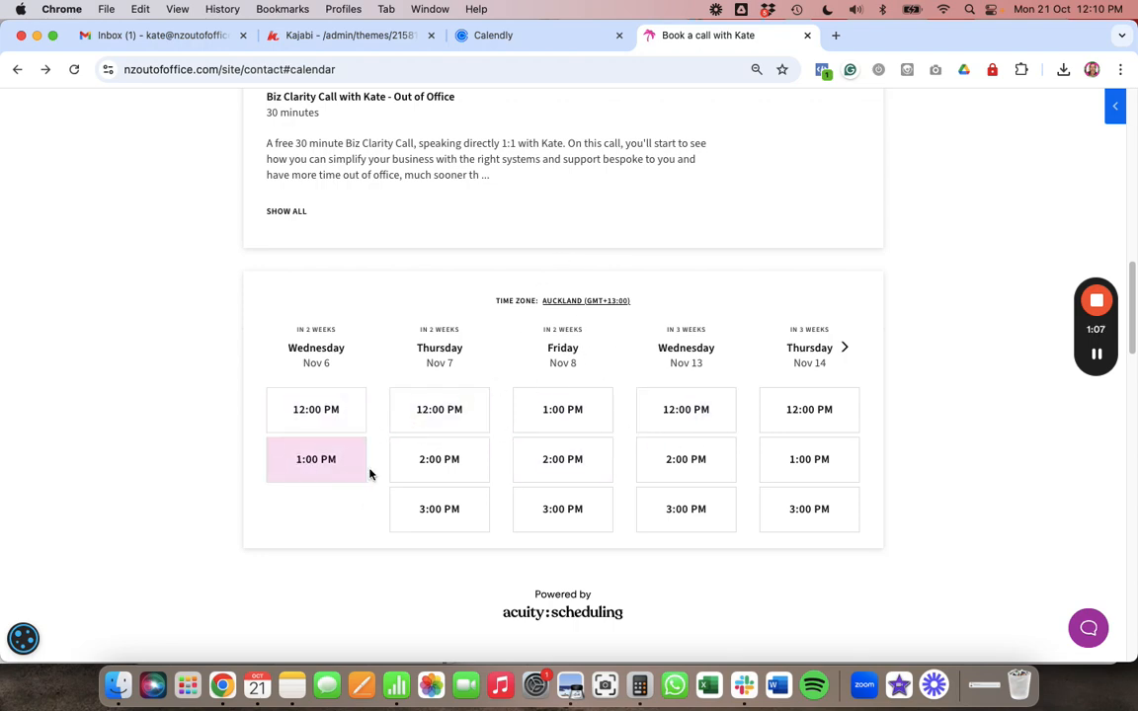
- Pick the Thursday Nov 7 2:00 PM slot, review the Your Information form, then go to Calendly event types
{"action": "left_click", "coordinate": [440, 461]}
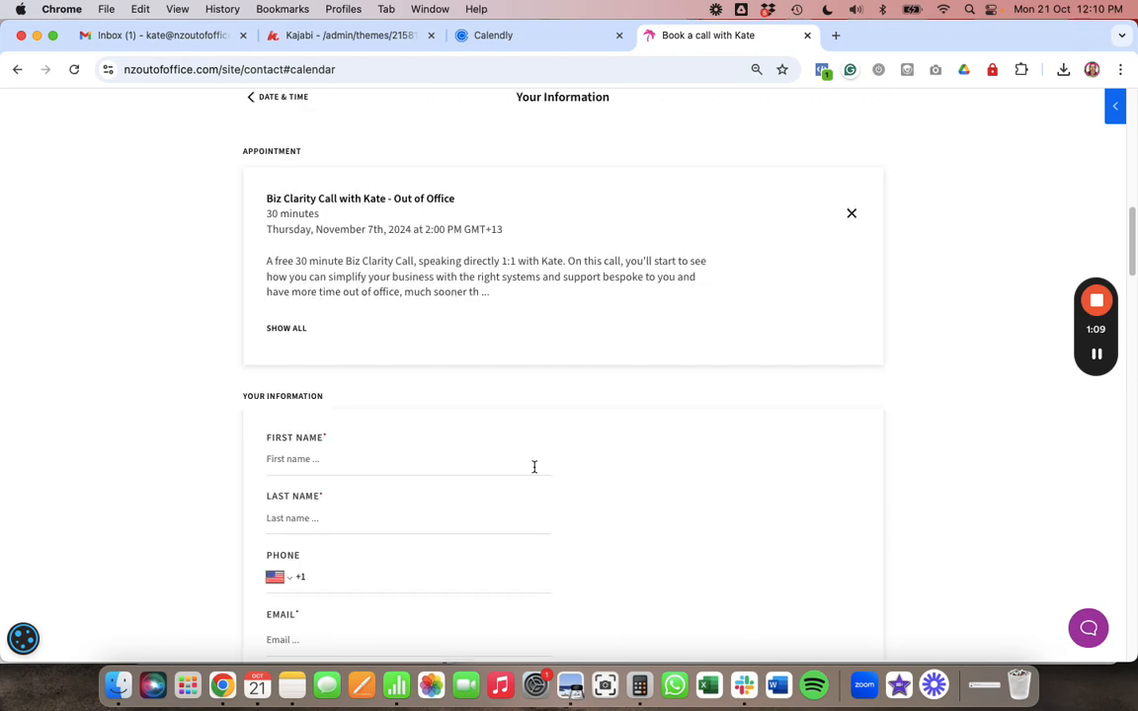
{"action": "scroll", "coordinate": [534, 467], "scroll_direction": "down", "scroll_amount": 8}
{"action": "scroll", "coordinate": [392, 554], "scroll_direction": "down", "scroll_amount": 8}
{"action": "scroll", "coordinate": [356, 614], "scroll_direction": "down", "scroll_amount": 2}
{"action": "scroll", "coordinate": [356, 615], "scroll_direction": "down", "scroll_amount": 5}
{"action": "scroll", "coordinate": [356, 613], "scroll_direction": "up", "scroll_amount": 8}
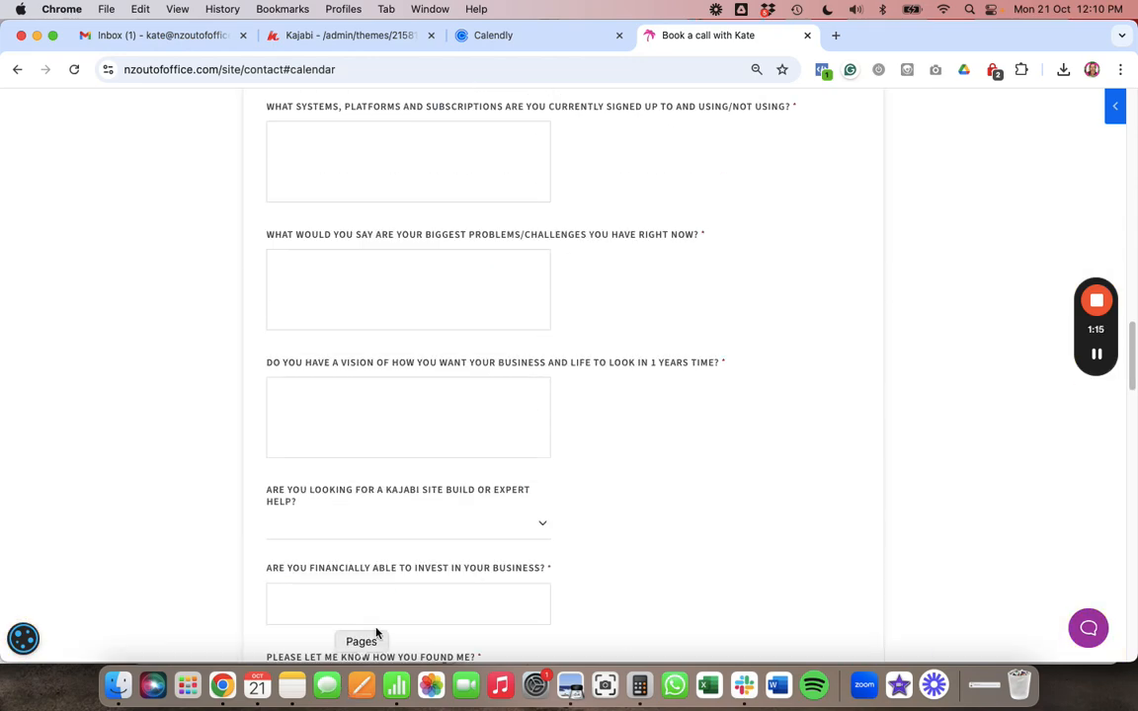
{"action": "scroll", "coordinate": [375, 632], "scroll_direction": "down", "scroll_amount": 5}
{"action": "scroll", "coordinate": [460, 482], "scroll_direction": "up", "scroll_amount": 20}
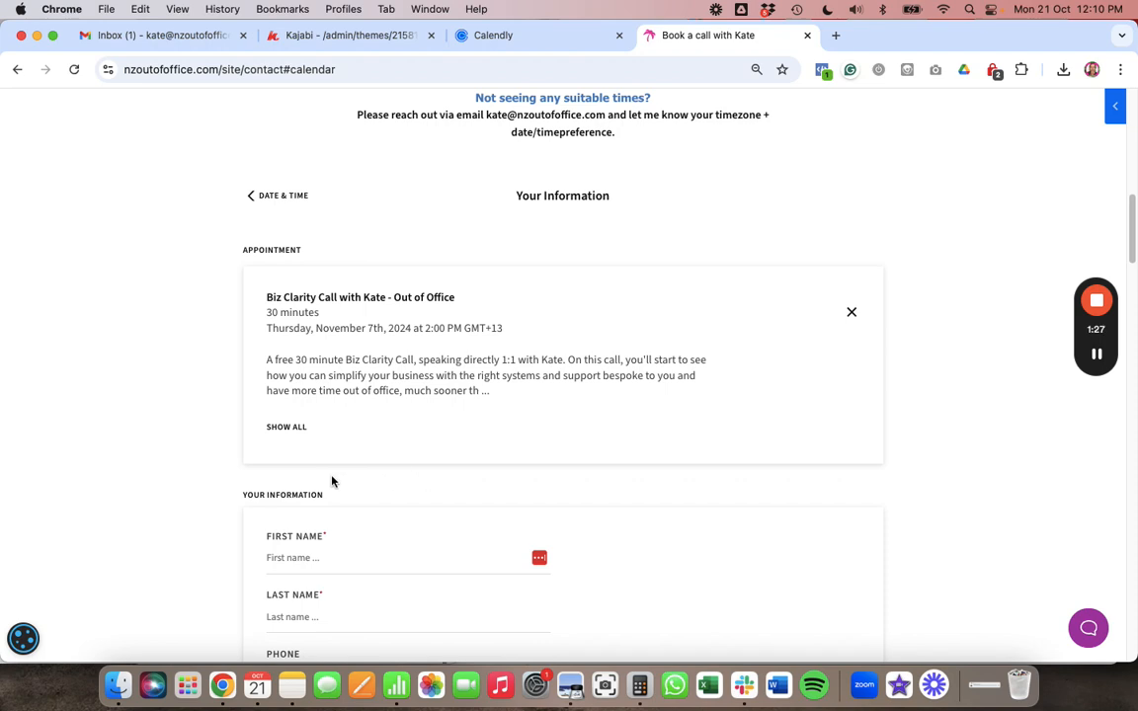
{"action": "left_click", "coordinate": [462, 36]}
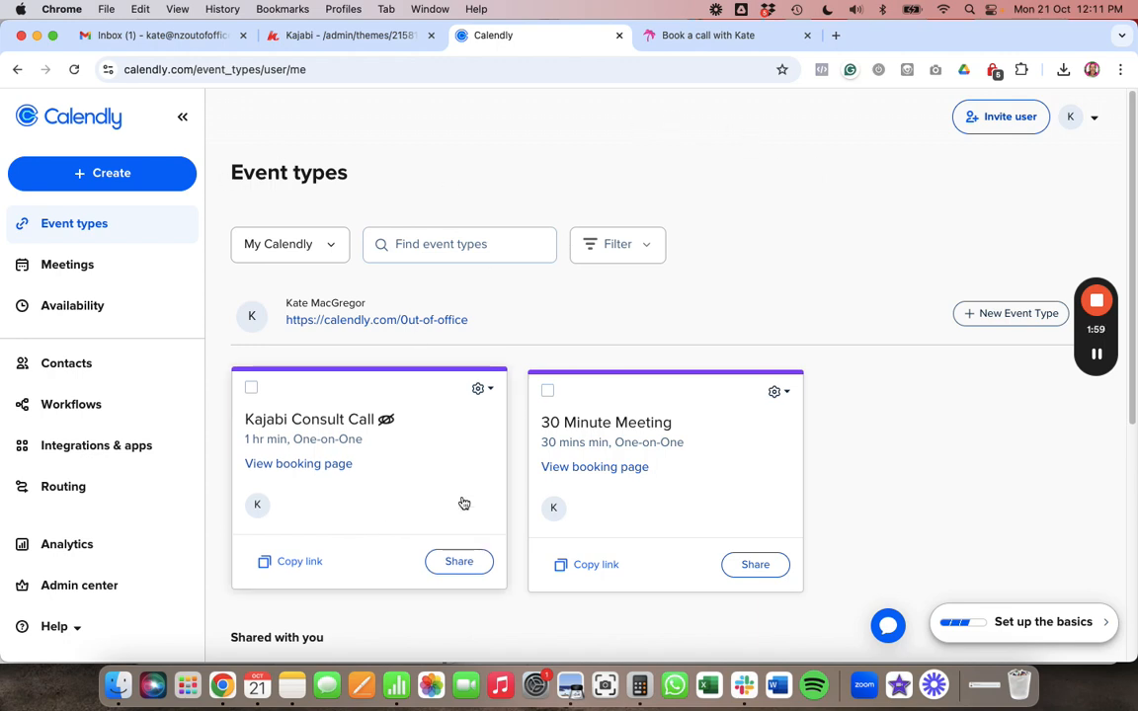
- Create a new One-on-One event type with yourself as host from Calendly's Create menu
{"action": "left_click", "coordinate": [91, 176]}
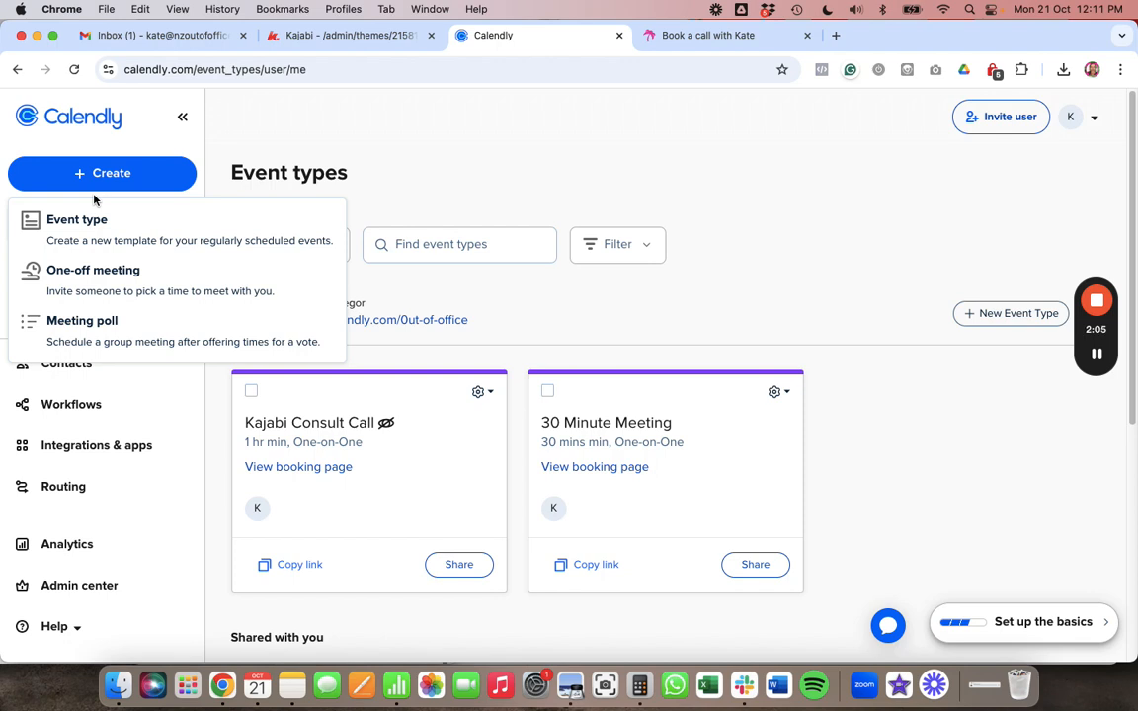
{"action": "left_click", "coordinate": [87, 233]}
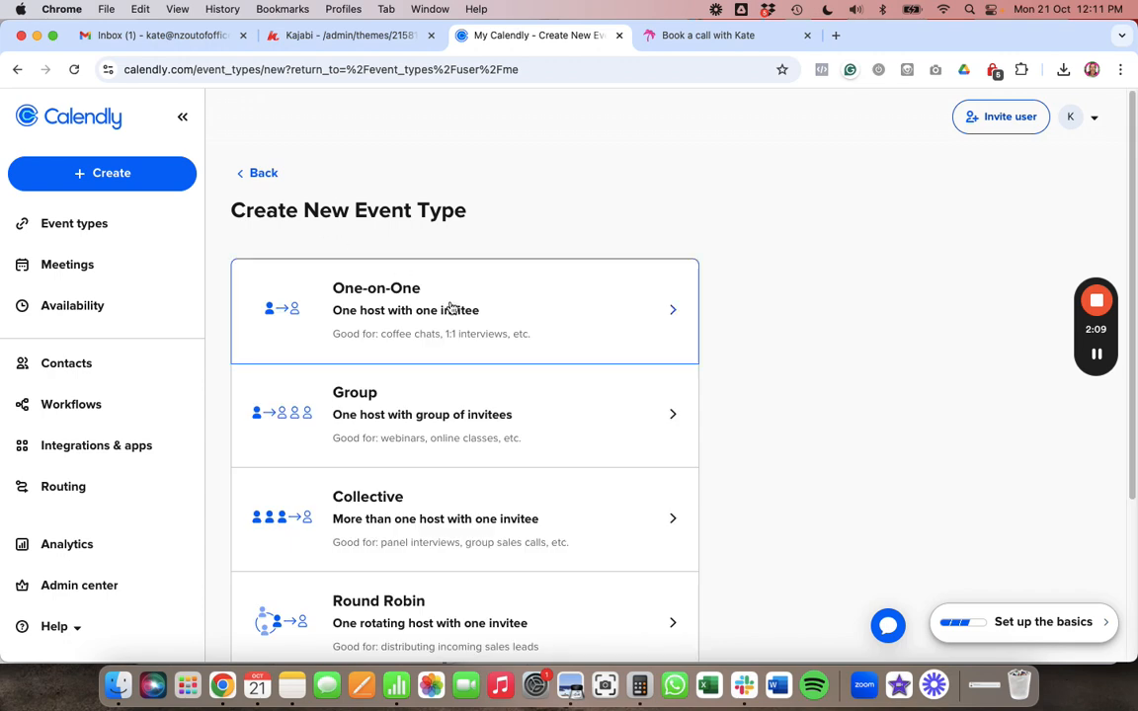
{"action": "left_click", "coordinate": [450, 312]}
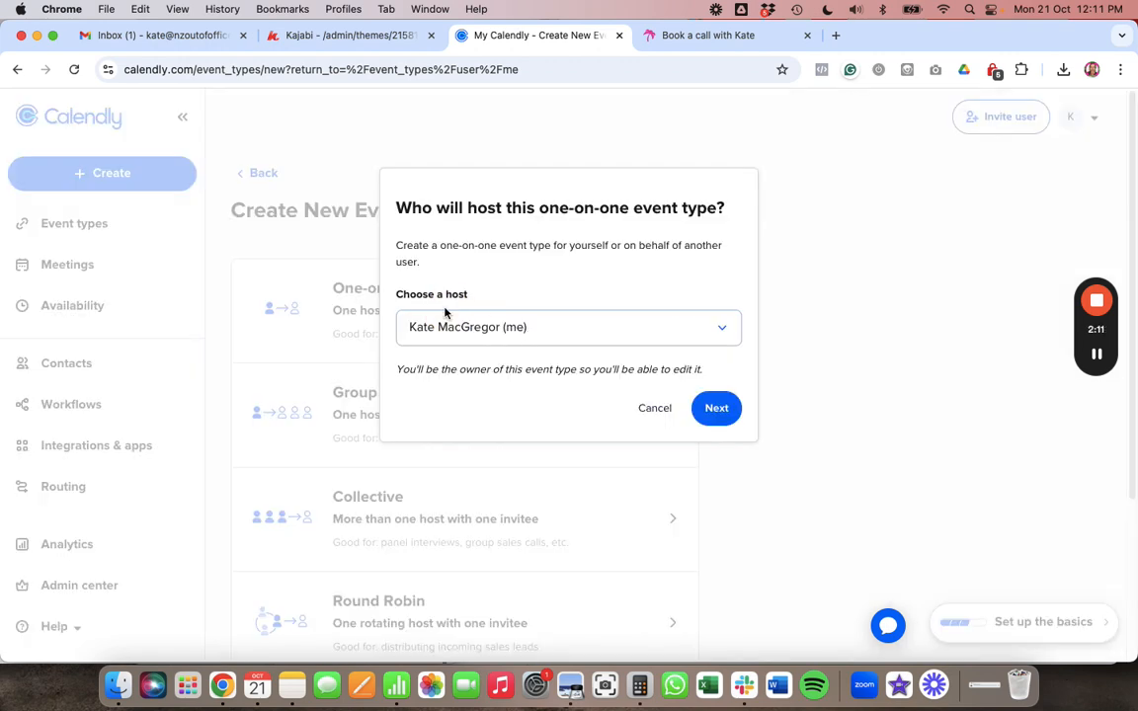
{"action": "left_click", "coordinate": [713, 396]}
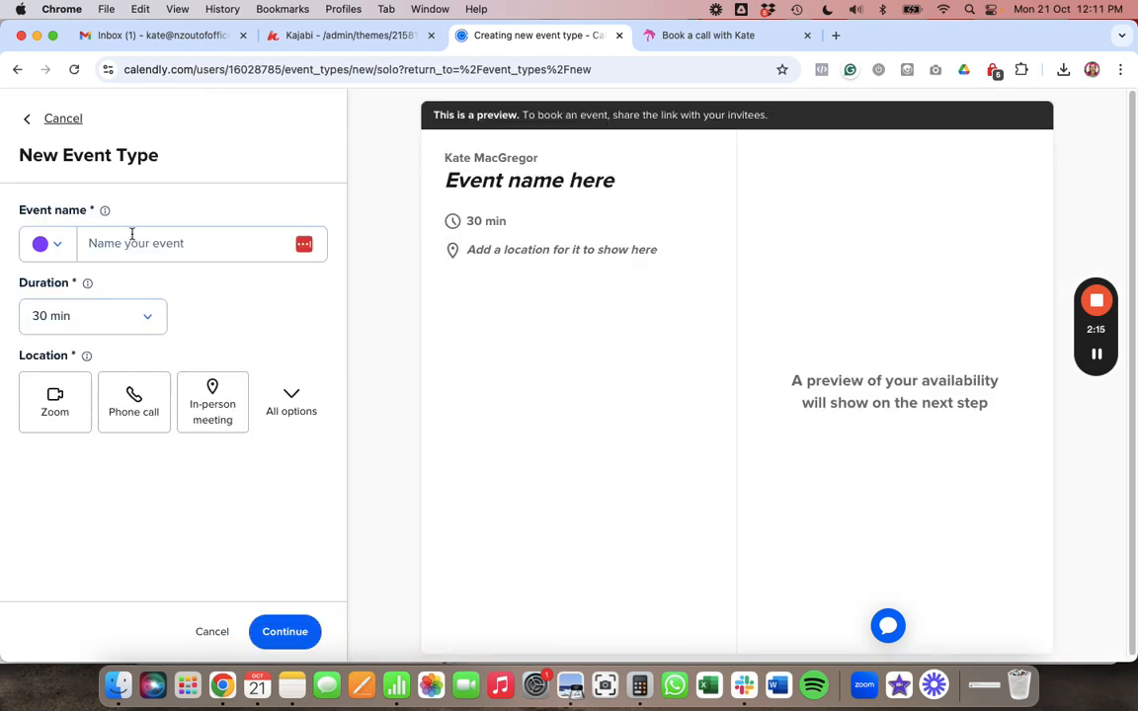
- Name the event 'Test Call for Vault', keep 30 min duration, set Zoom as location, and continue
{"action": "left_click", "coordinate": [128, 247]}
{"action": "type", "text": "Test Call for Vault"}
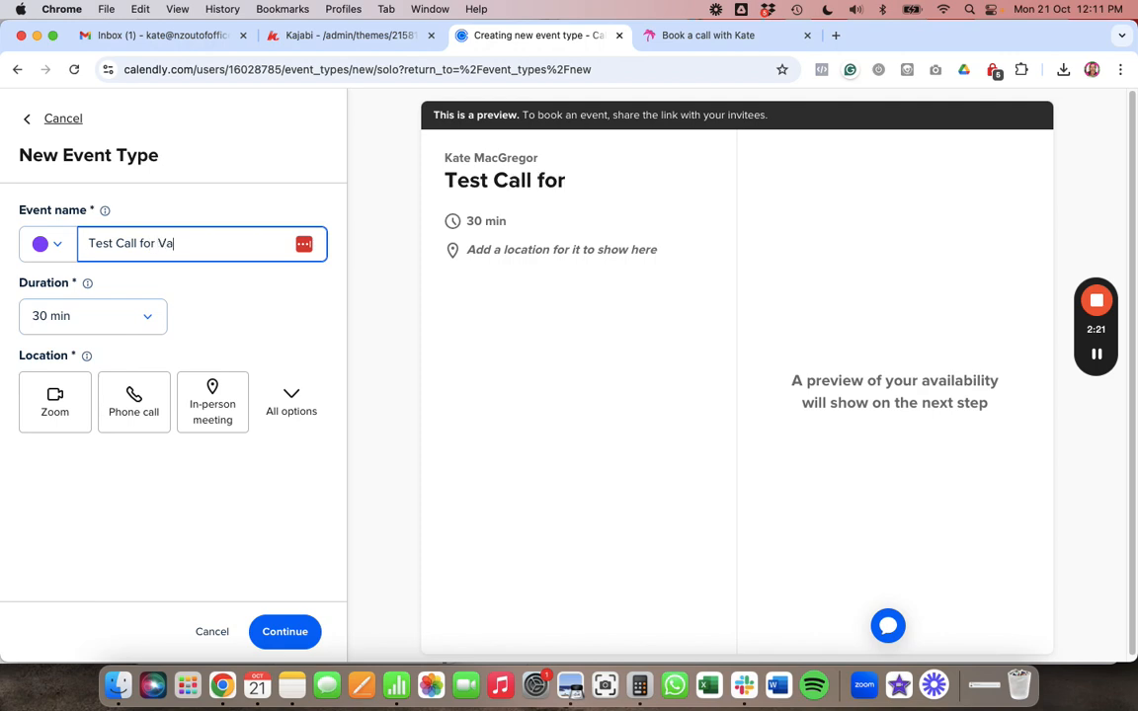
{"action": "left_click", "coordinate": [183, 310]}
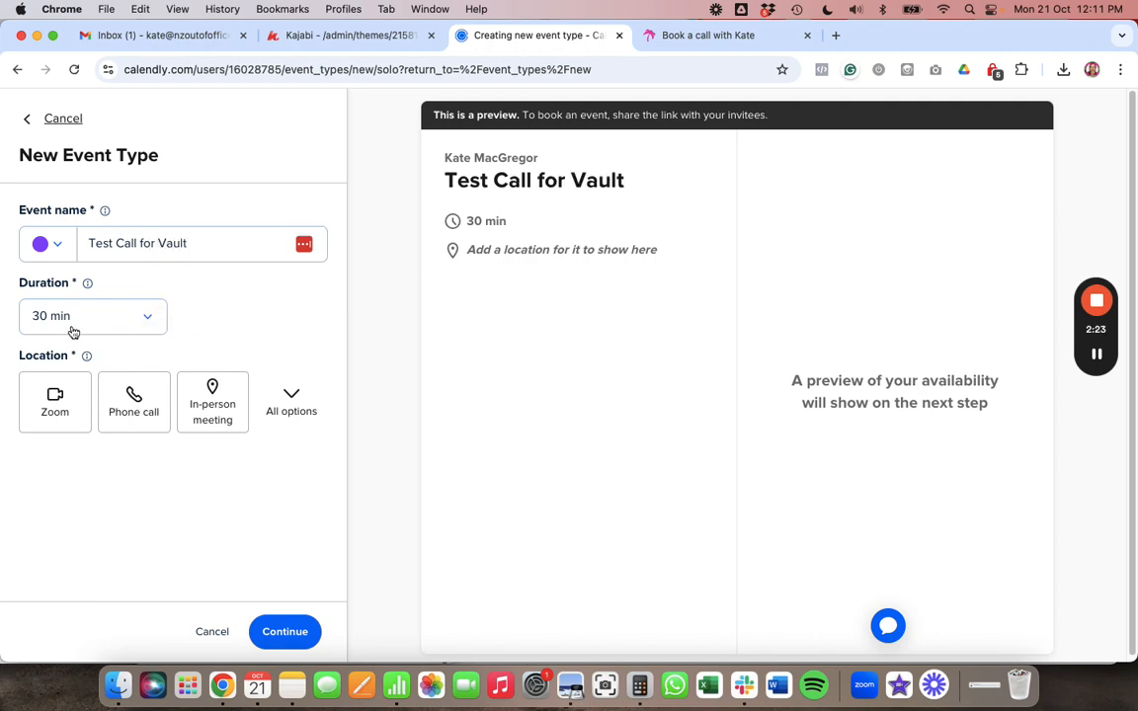
{"action": "left_click", "coordinate": [66, 417]}
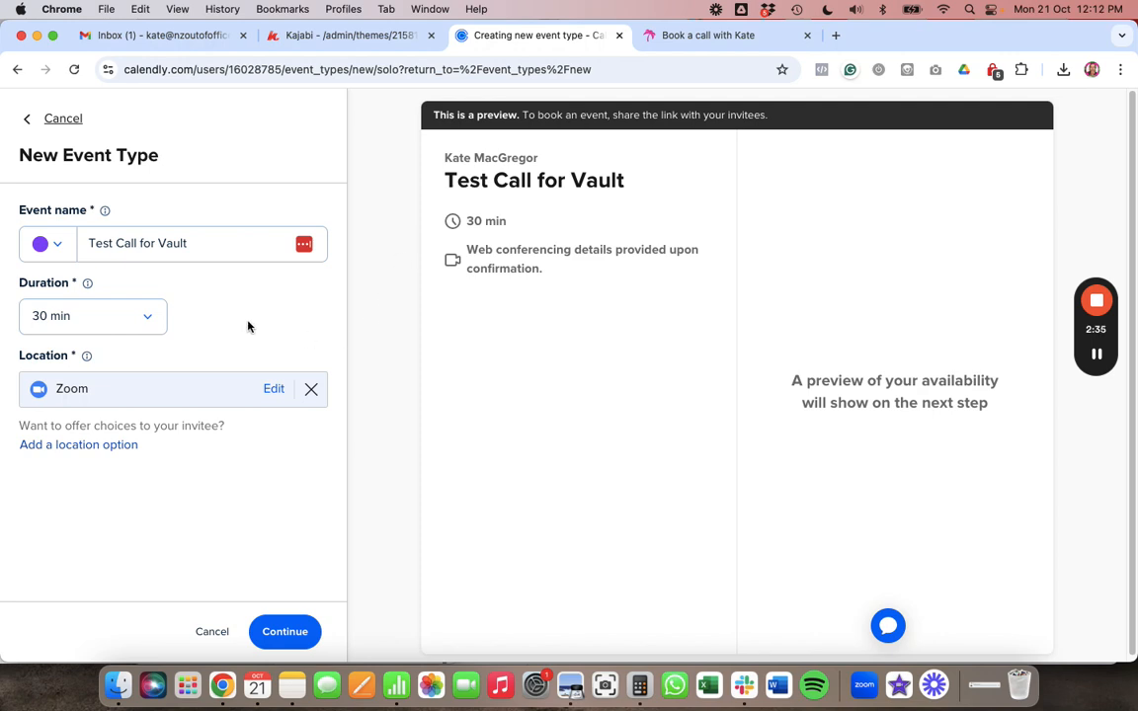
{"action": "left_click", "coordinate": [288, 638]}
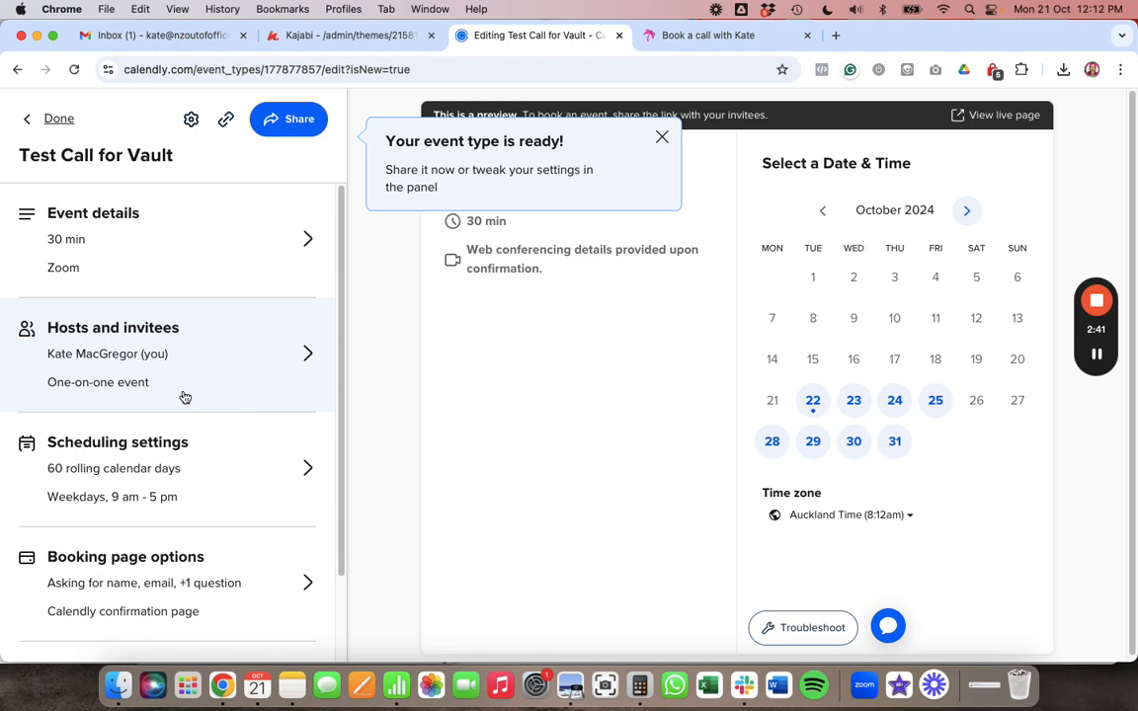
{"action": "left_click", "coordinate": [660, 138]}
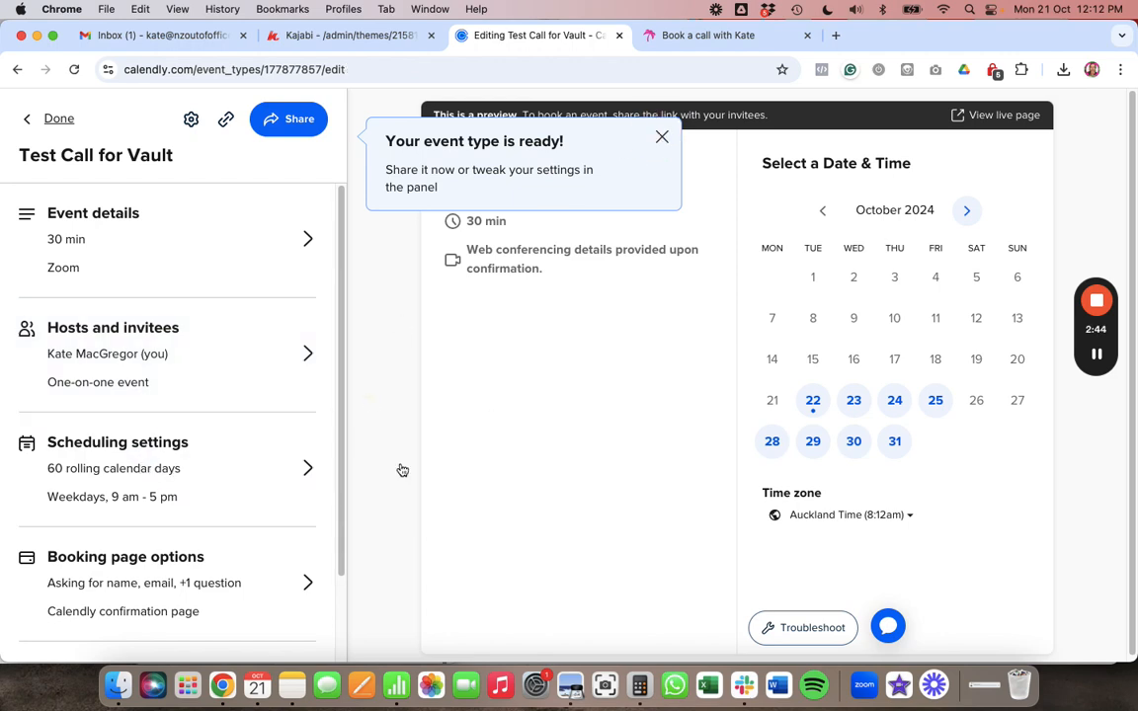
{"action": "left_click", "coordinate": [234, 460]}
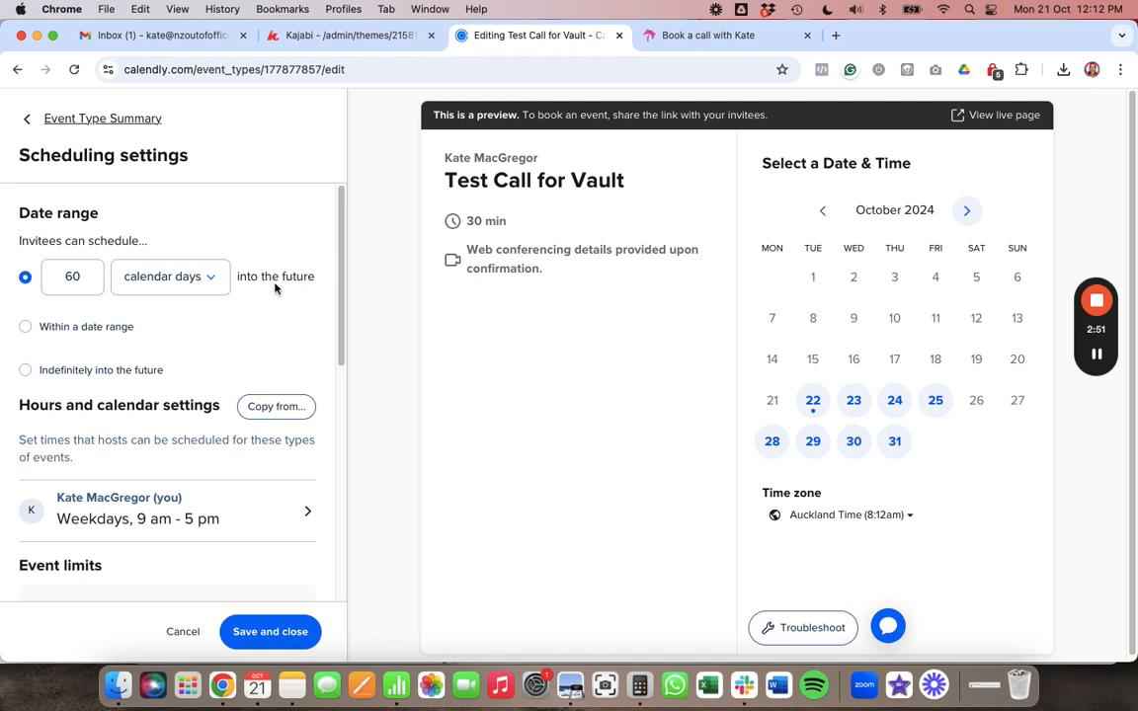
{"action": "scroll", "coordinate": [274, 287], "scroll_direction": "down", "scroll_amount": 3}
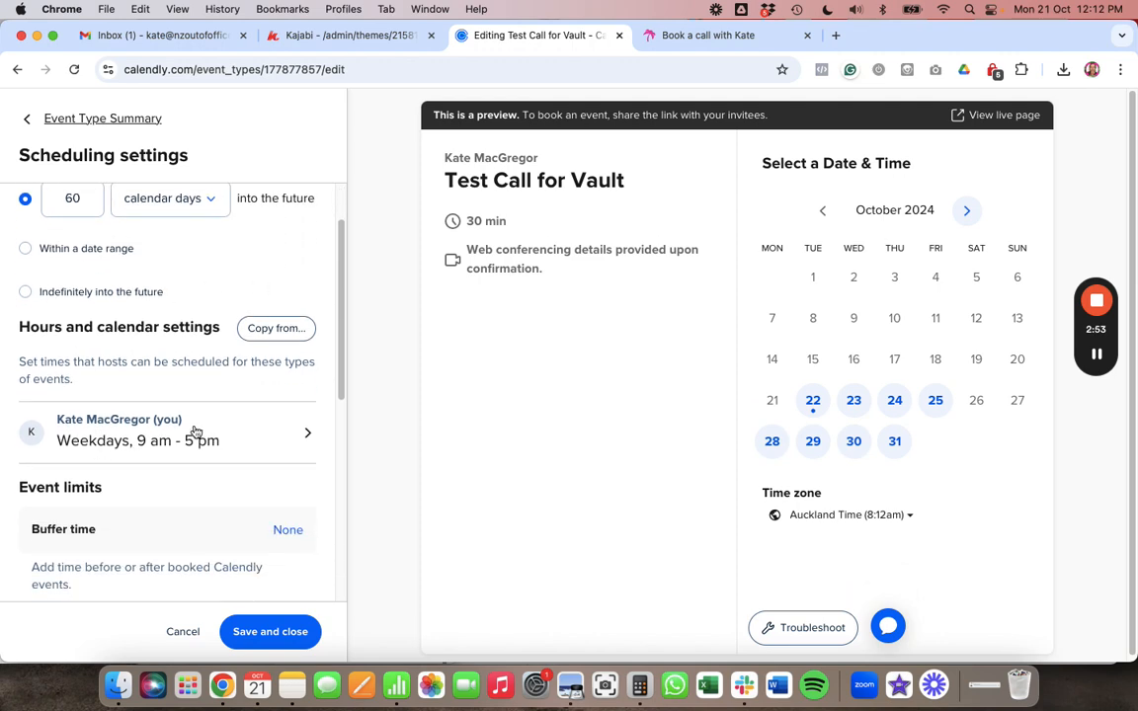
{"action": "scroll", "coordinate": [200, 422], "scroll_direction": "down", "scroll_amount": 2}
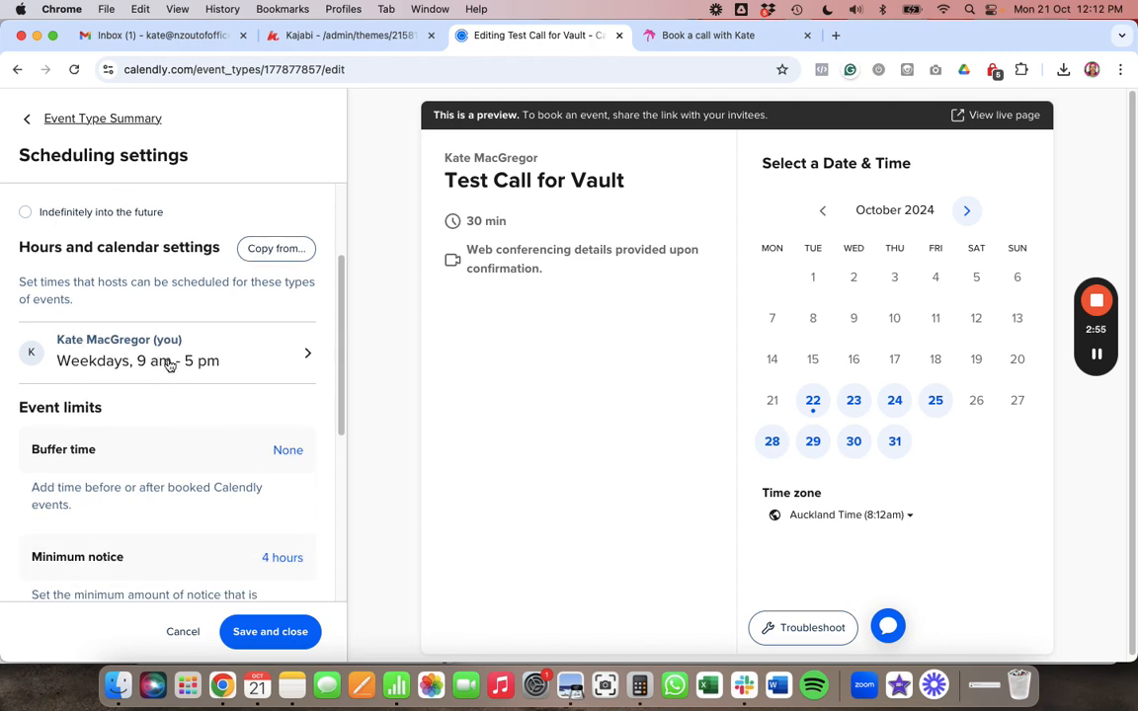
{"action": "left_click", "coordinate": [308, 355]}
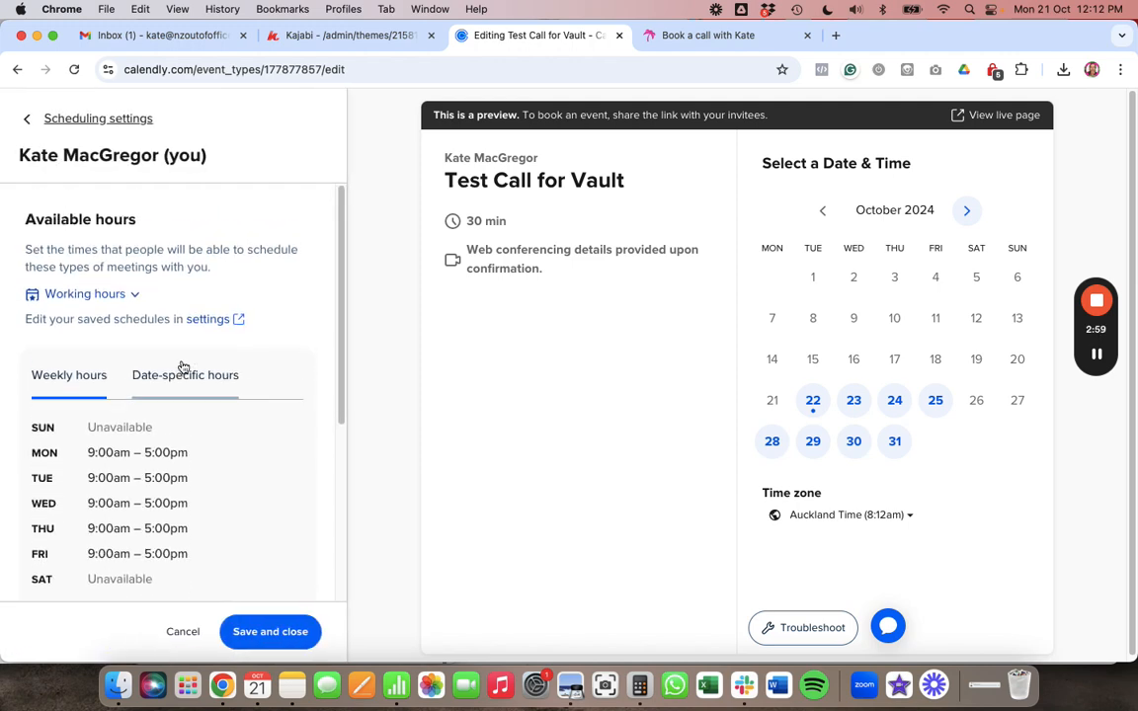
{"action": "scroll", "coordinate": [182, 368], "scroll_direction": "down", "scroll_amount": 2}
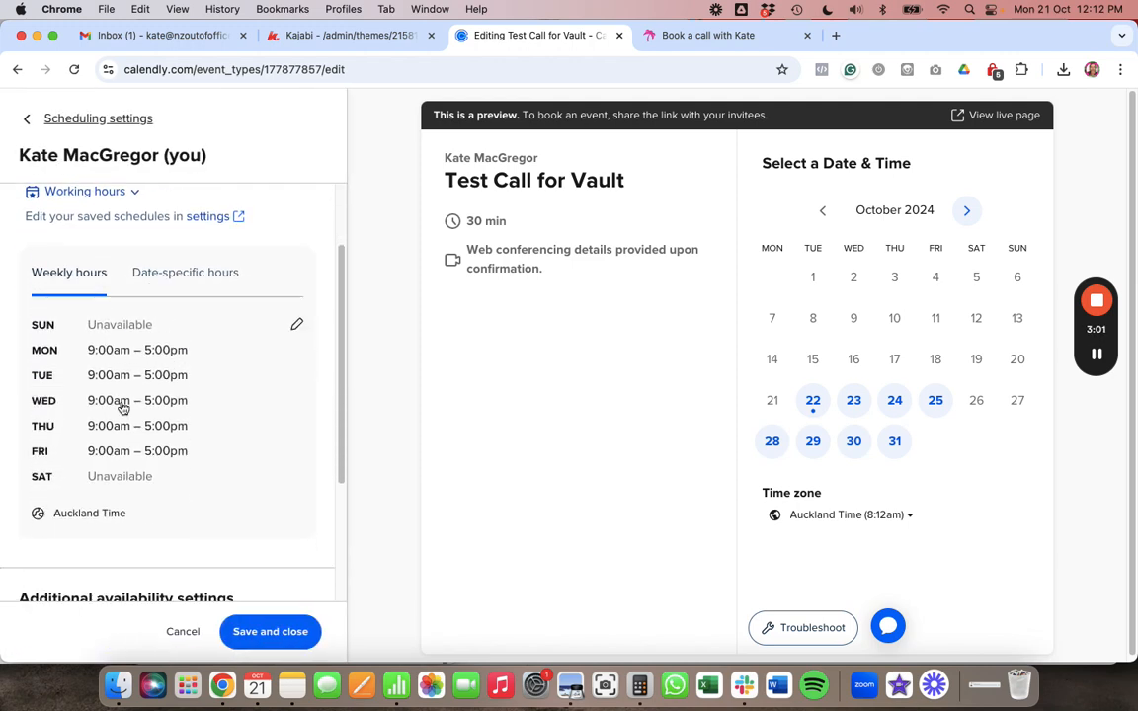
{"action": "scroll", "coordinate": [143, 419], "scroll_direction": "down", "scroll_amount": 2}
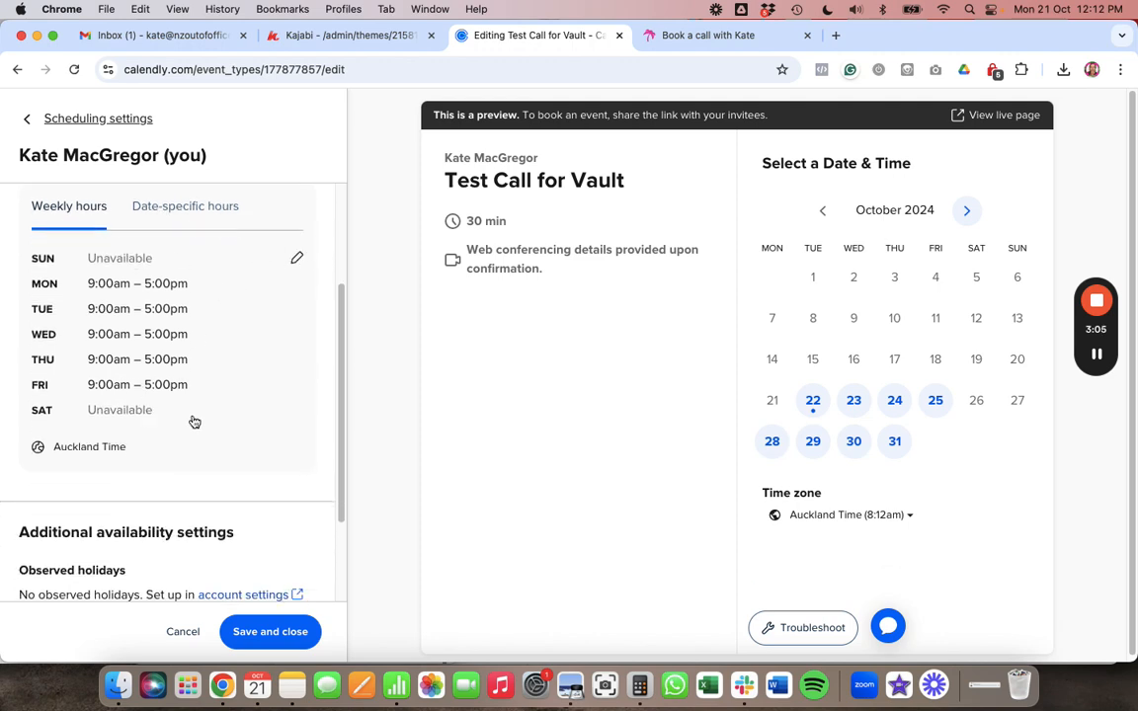
{"action": "scroll", "coordinate": [192, 421], "scroll_direction": "down", "scroll_amount": 3}
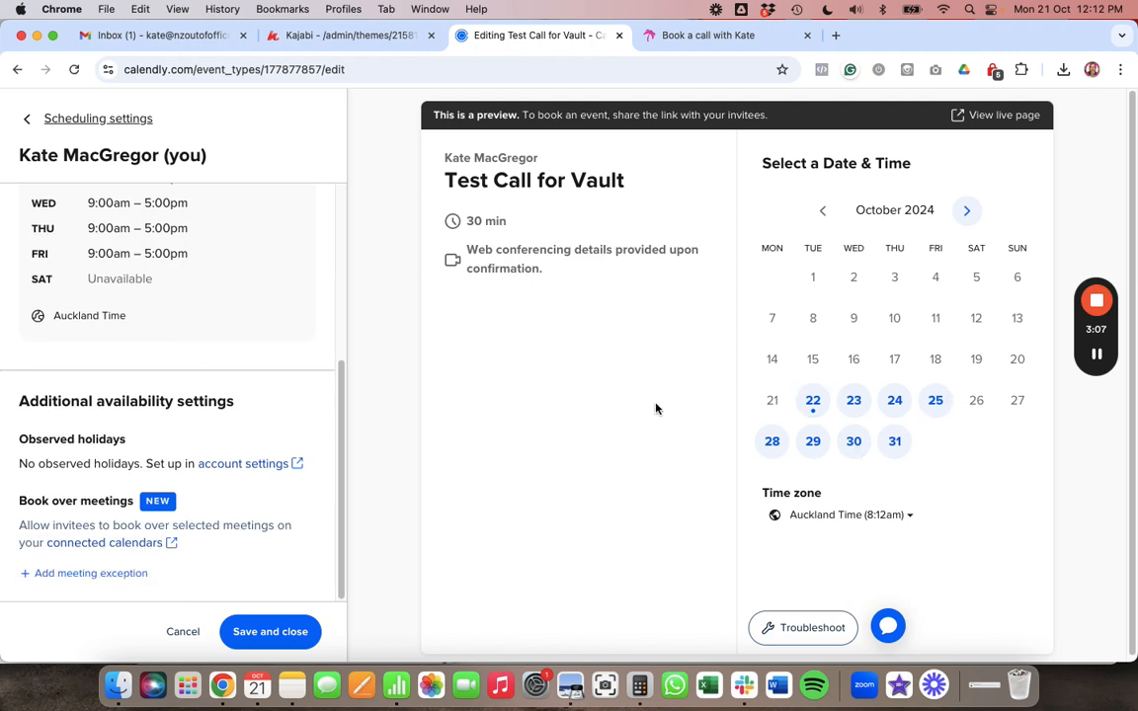
{"action": "scroll", "coordinate": [259, 351], "scroll_direction": "up", "scroll_amount": 5}
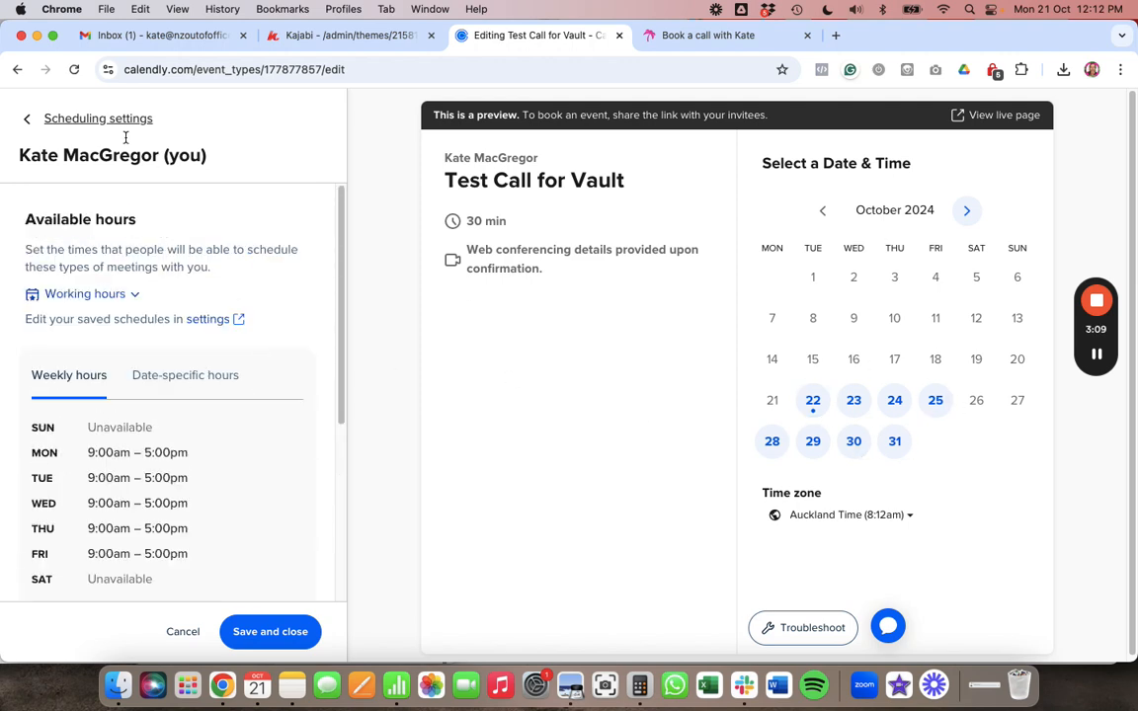
{"action": "left_click", "coordinate": [27, 118]}
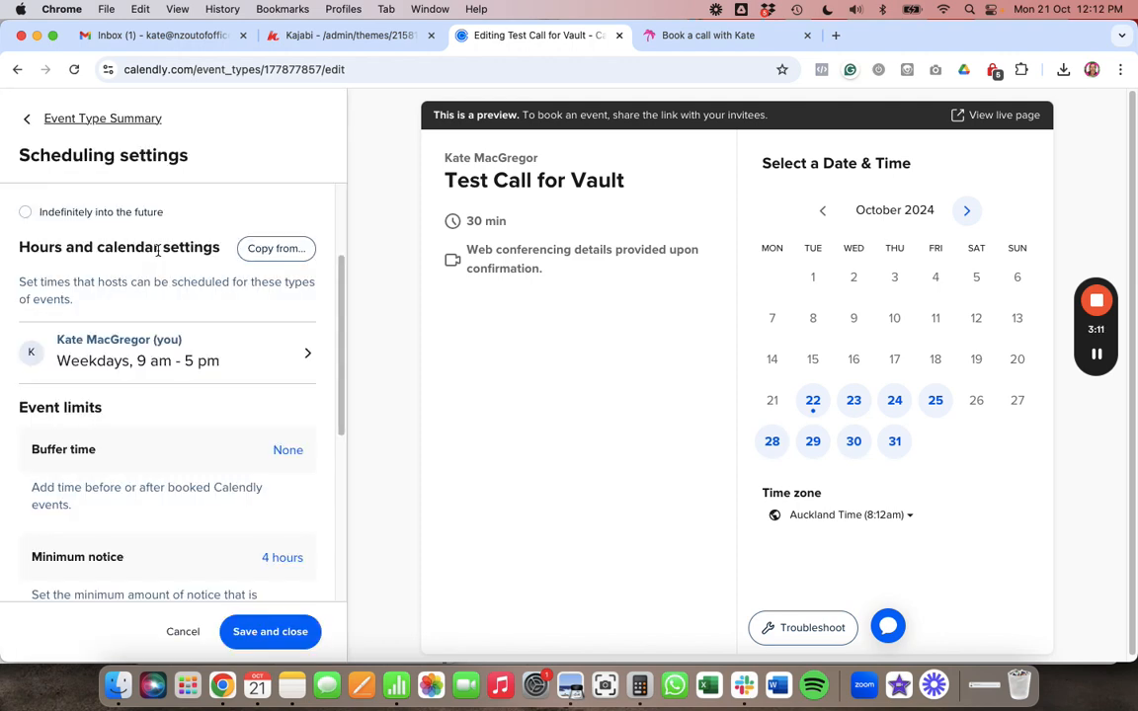
{"action": "scroll", "coordinate": [157, 249], "scroll_direction": "down", "scroll_amount": 4}
{"action": "scroll", "coordinate": [150, 251], "scroll_direction": "up", "scroll_amount": 1}
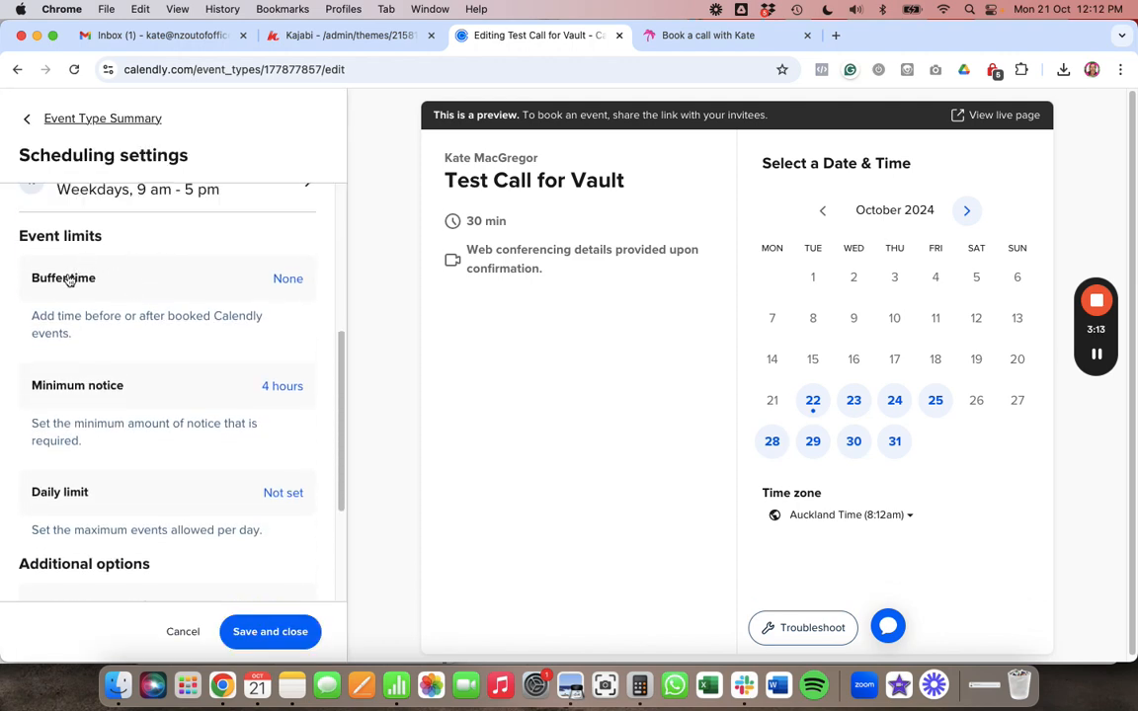
{"action": "scroll", "coordinate": [128, 294], "scroll_direction": "down", "scroll_amount": 1}
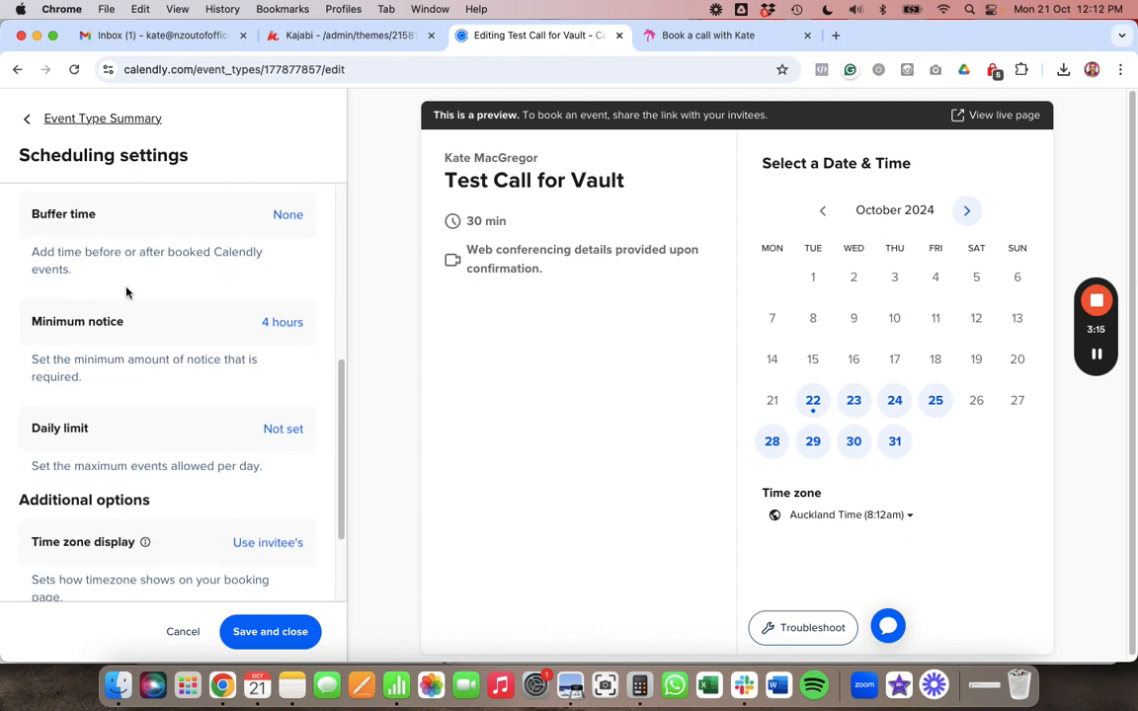
- Change minimum notice from 4 to 48 hours, save, and bring up Booking page options
{"action": "left_click", "coordinate": [281, 324]}
{"action": "double_click", "coordinate": [61, 386]}
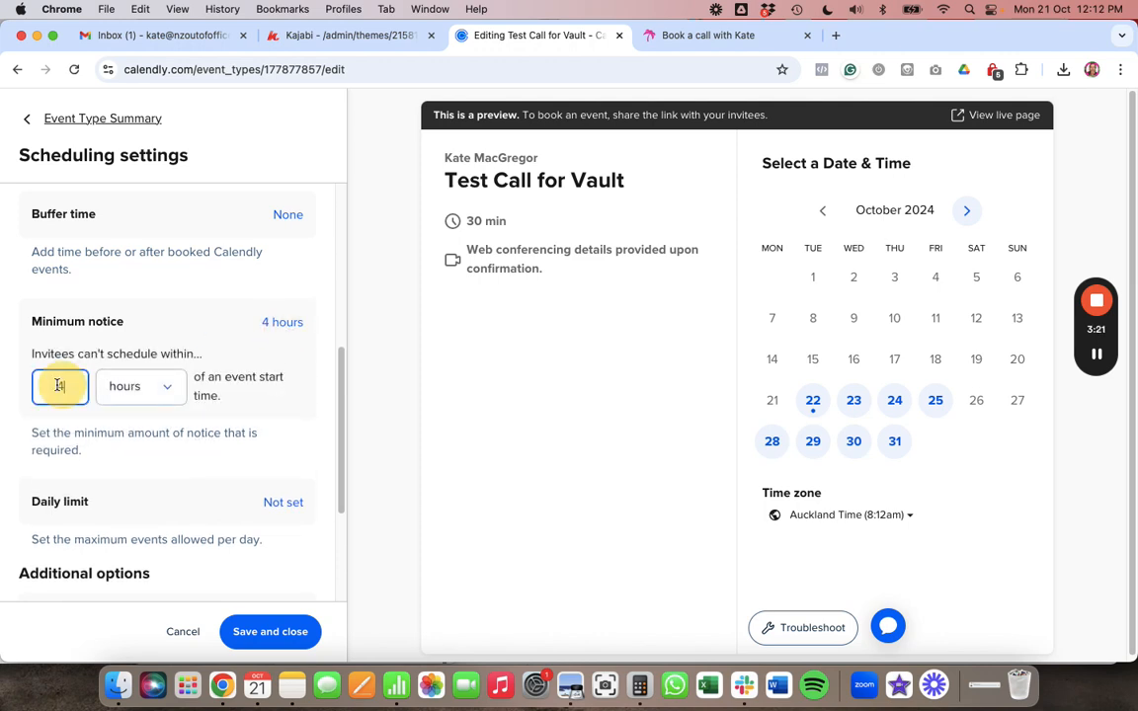
{"action": "type", "text": "48"}
{"action": "left_click", "coordinate": [97, 409]}
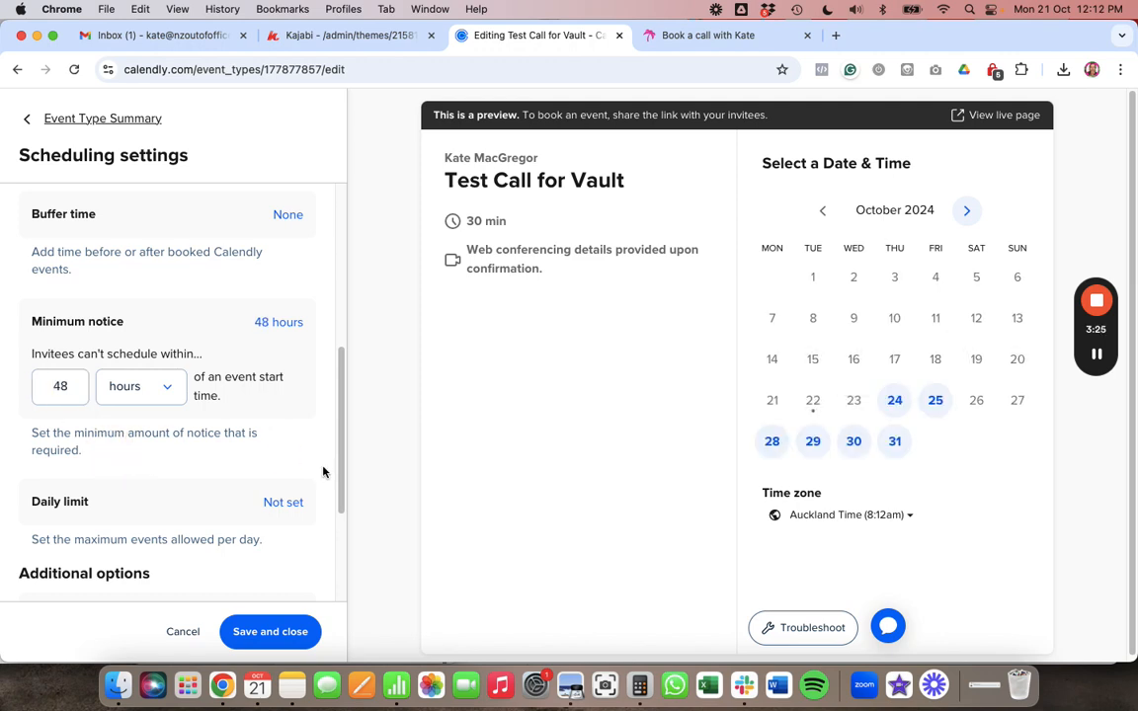
{"action": "scroll", "coordinate": [323, 473], "scroll_direction": "down", "scroll_amount": 3}
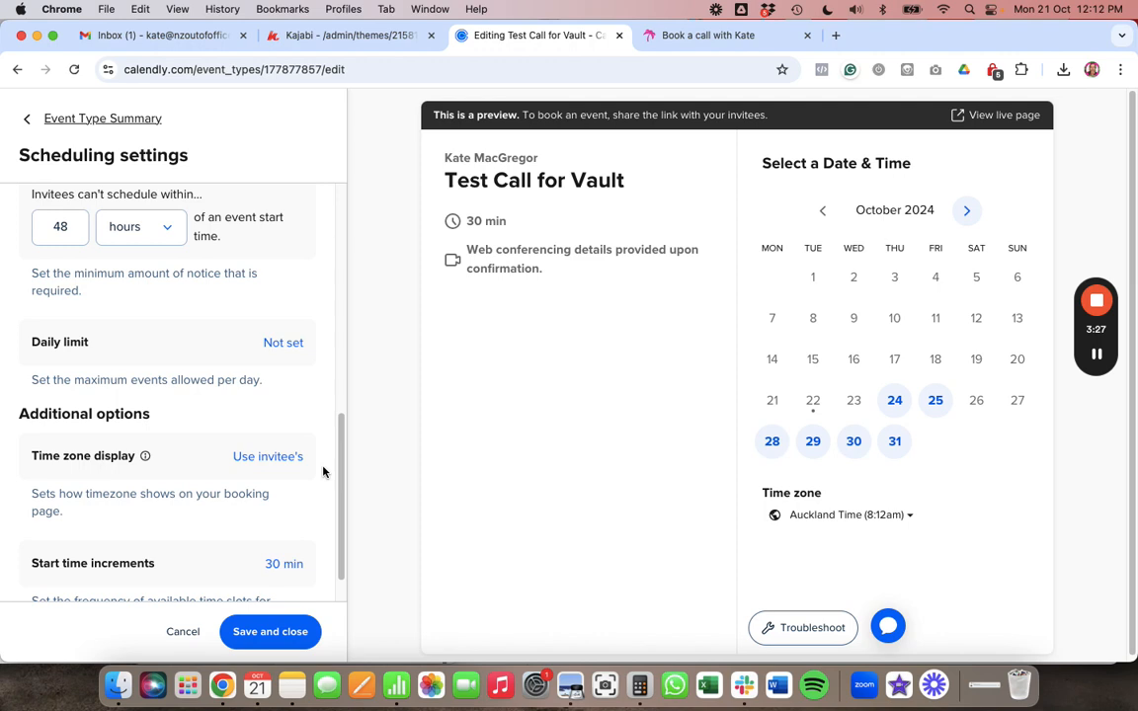
{"action": "scroll", "coordinate": [323, 474], "scroll_direction": "down", "scroll_amount": 1}
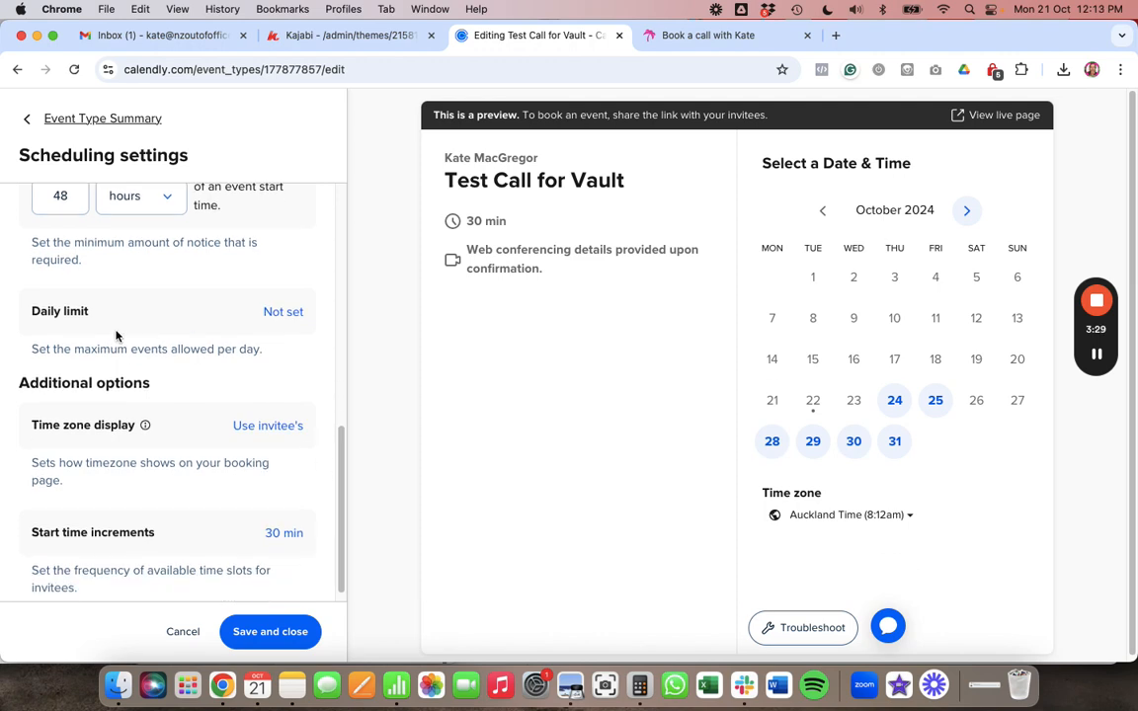
{"action": "scroll", "coordinate": [183, 354], "scroll_direction": "down", "scroll_amount": 1}
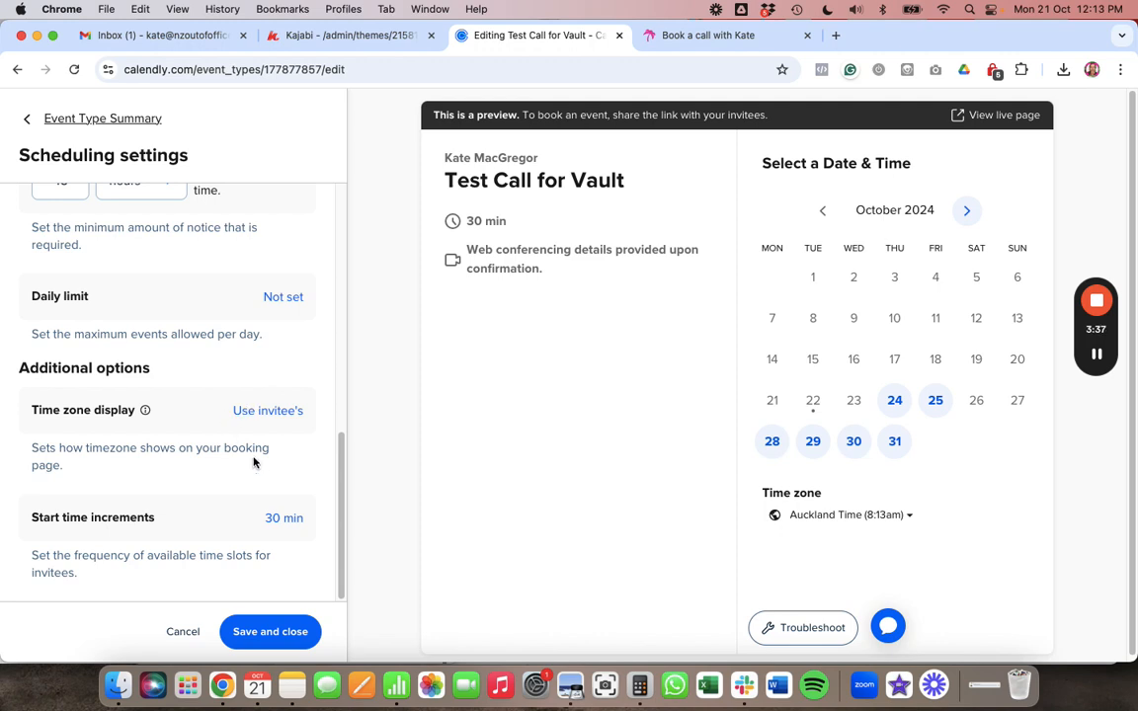
{"action": "left_click", "coordinate": [261, 624]}
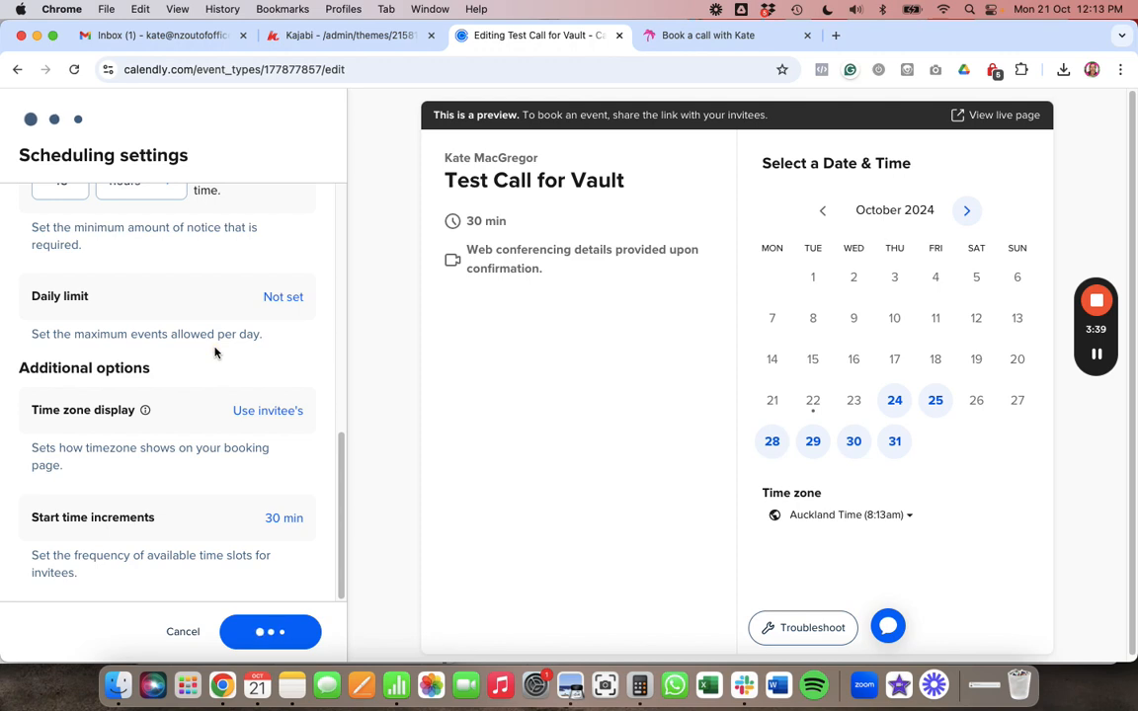
{"action": "scroll", "coordinate": [214, 353], "scroll_direction": "down", "scroll_amount": 3}
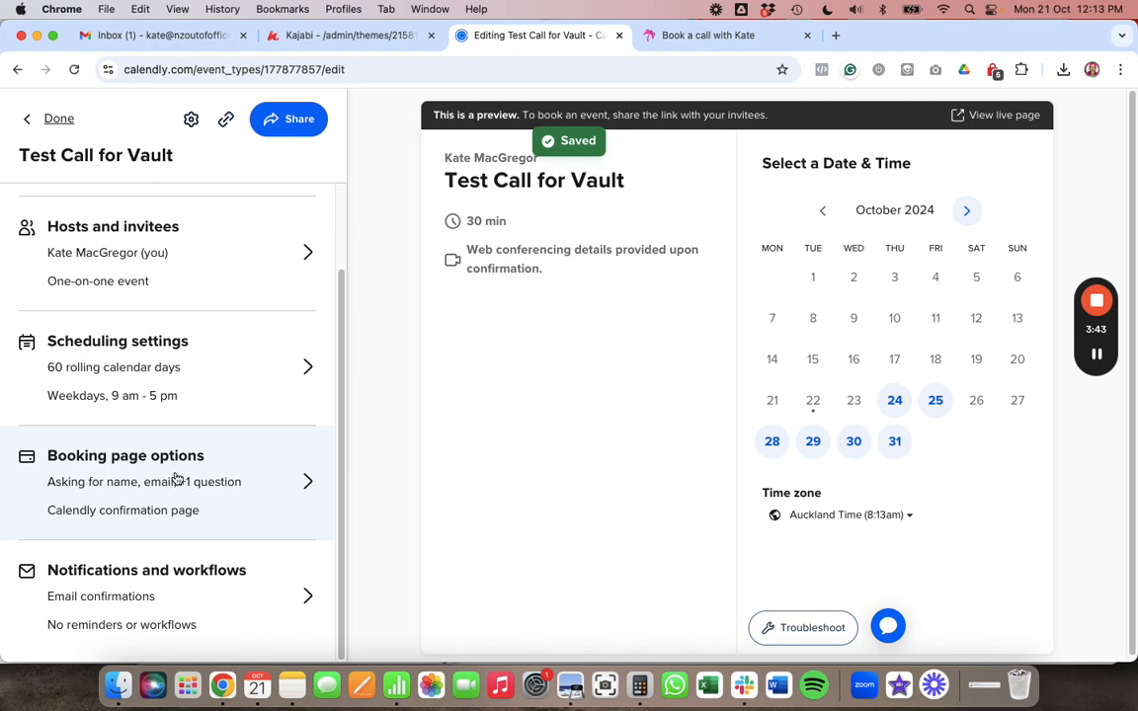
{"action": "left_click", "coordinate": [296, 492]}
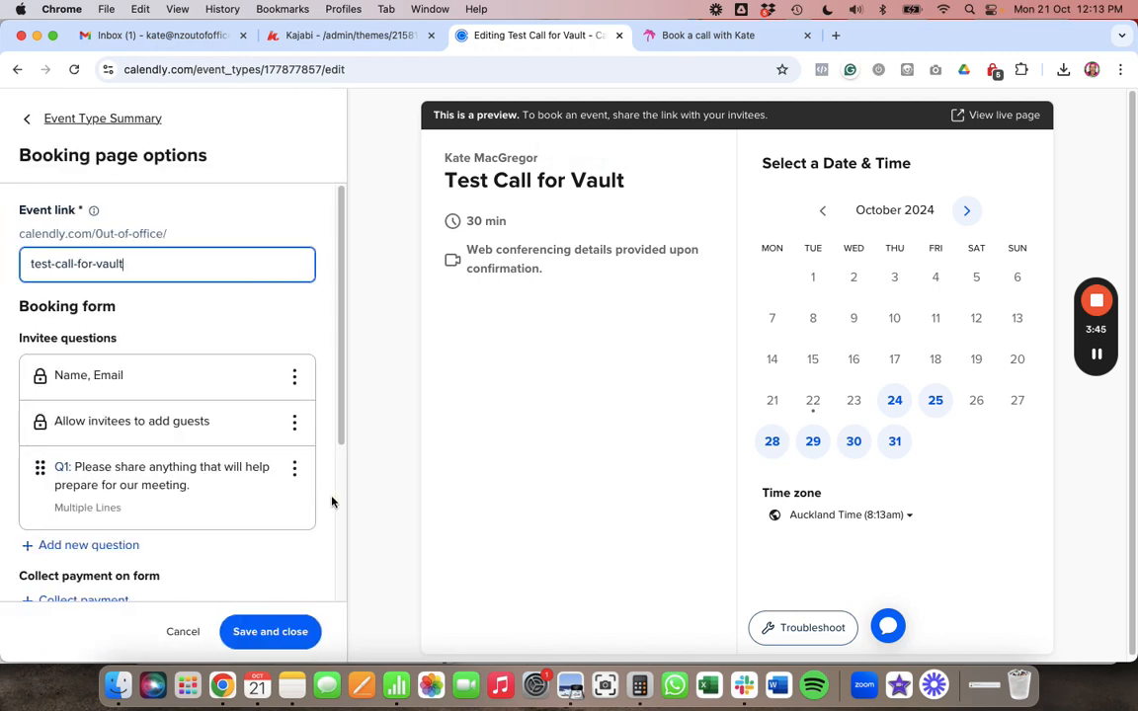
{"action": "scroll", "coordinate": [316, 499], "scroll_direction": "down", "scroll_amount": 2}
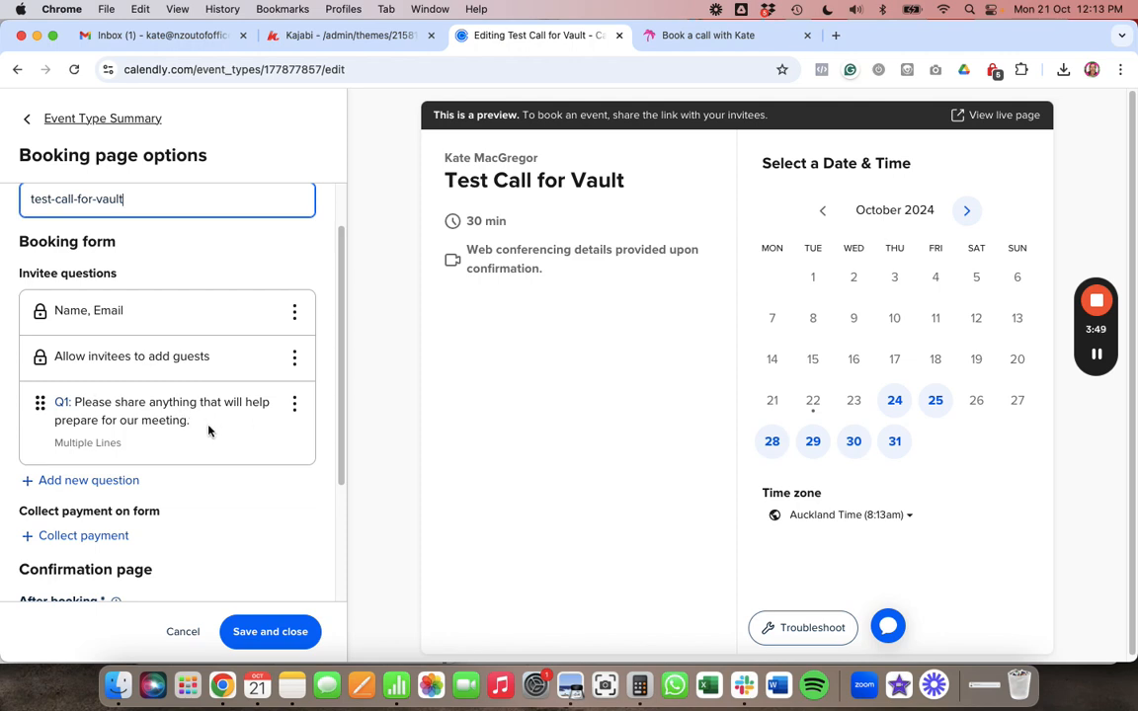
{"action": "scroll", "coordinate": [199, 470], "scroll_direction": "down", "scroll_amount": 3}
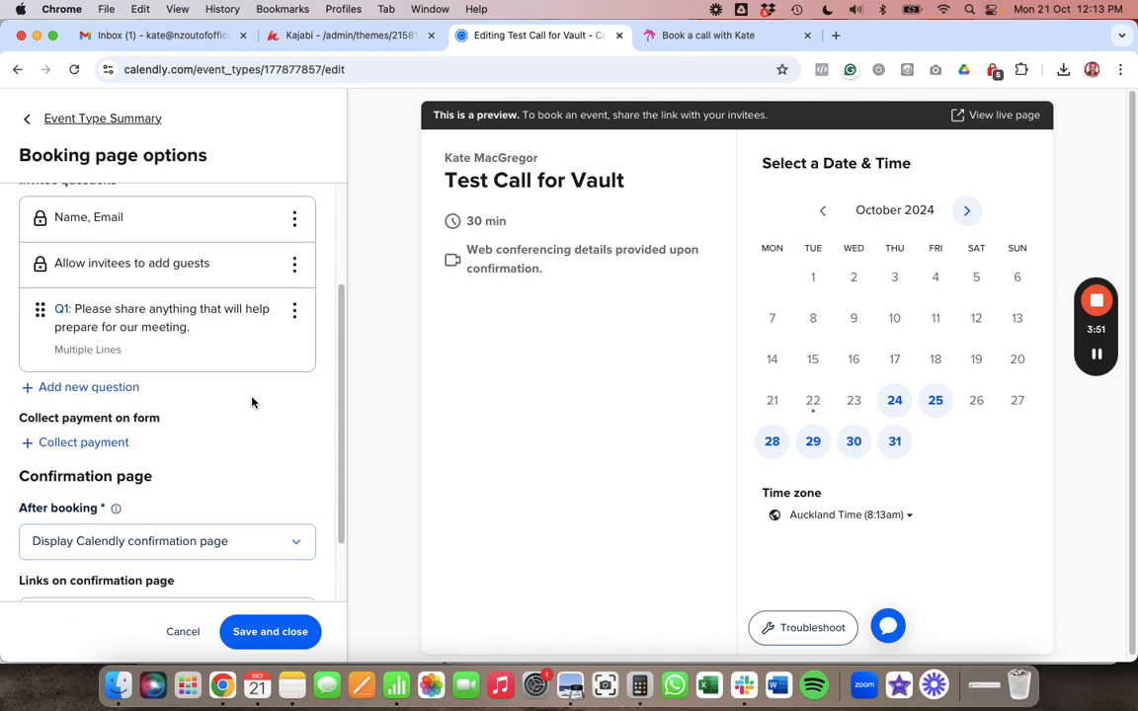
{"action": "scroll", "coordinate": [252, 402], "scroll_direction": "down", "scroll_amount": 2}
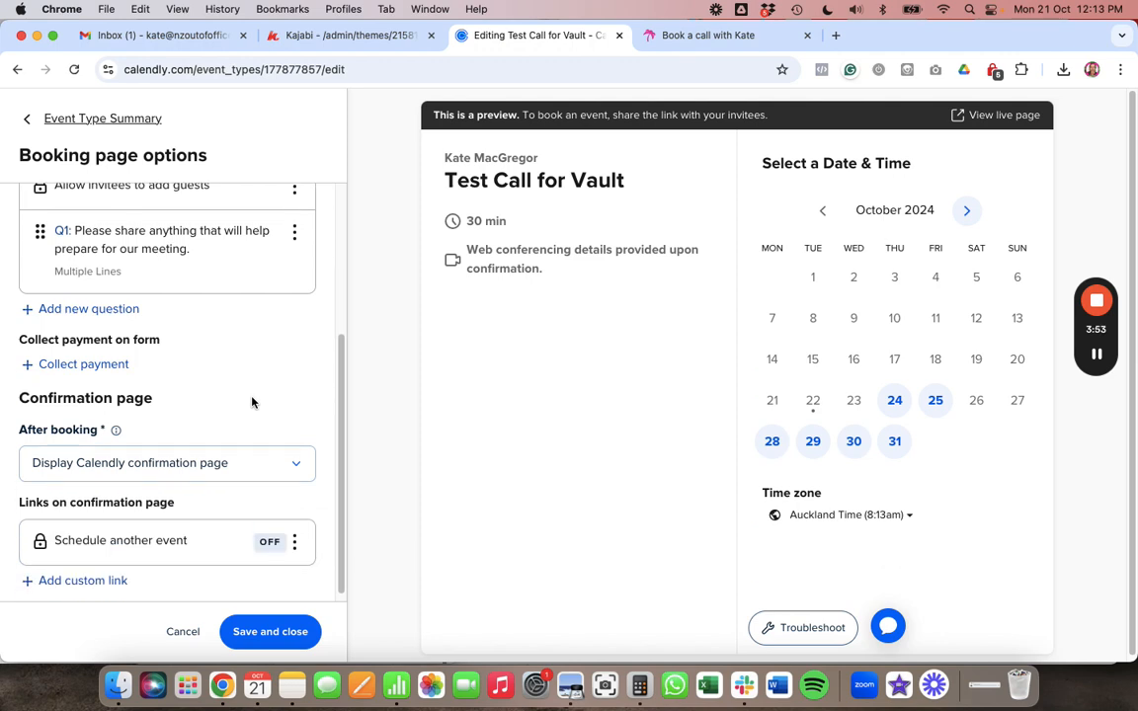
{"action": "scroll", "coordinate": [252, 402], "scroll_direction": "down", "scroll_amount": 1}
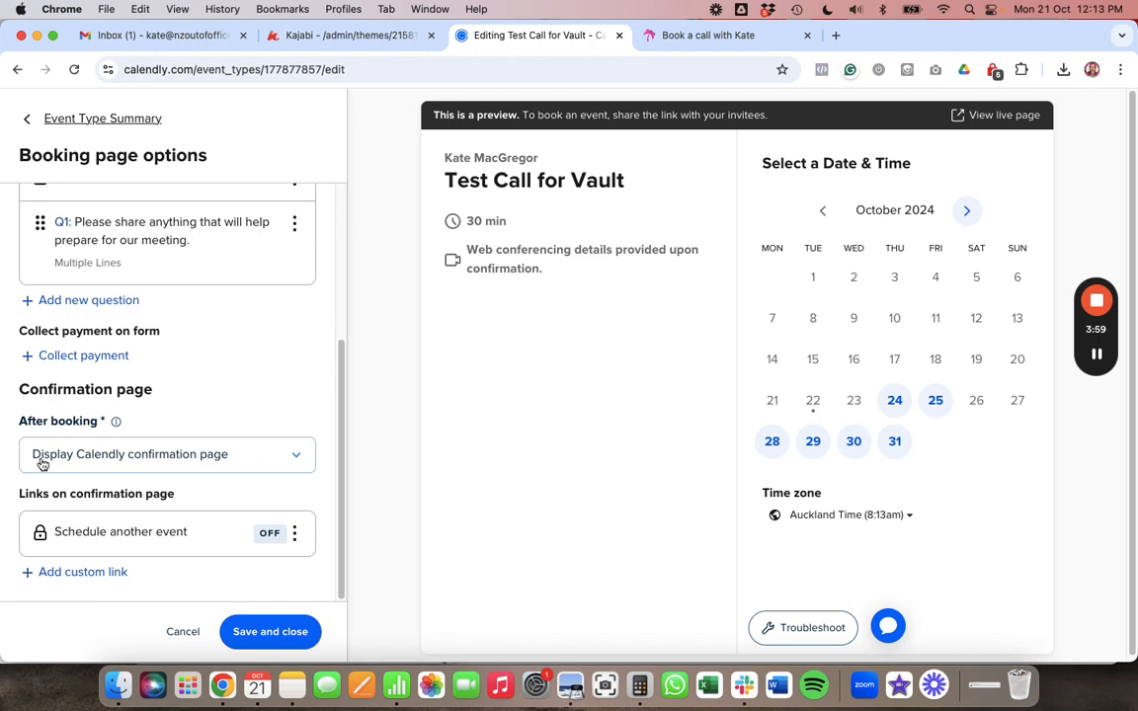
{"action": "left_click", "coordinate": [293, 458]}
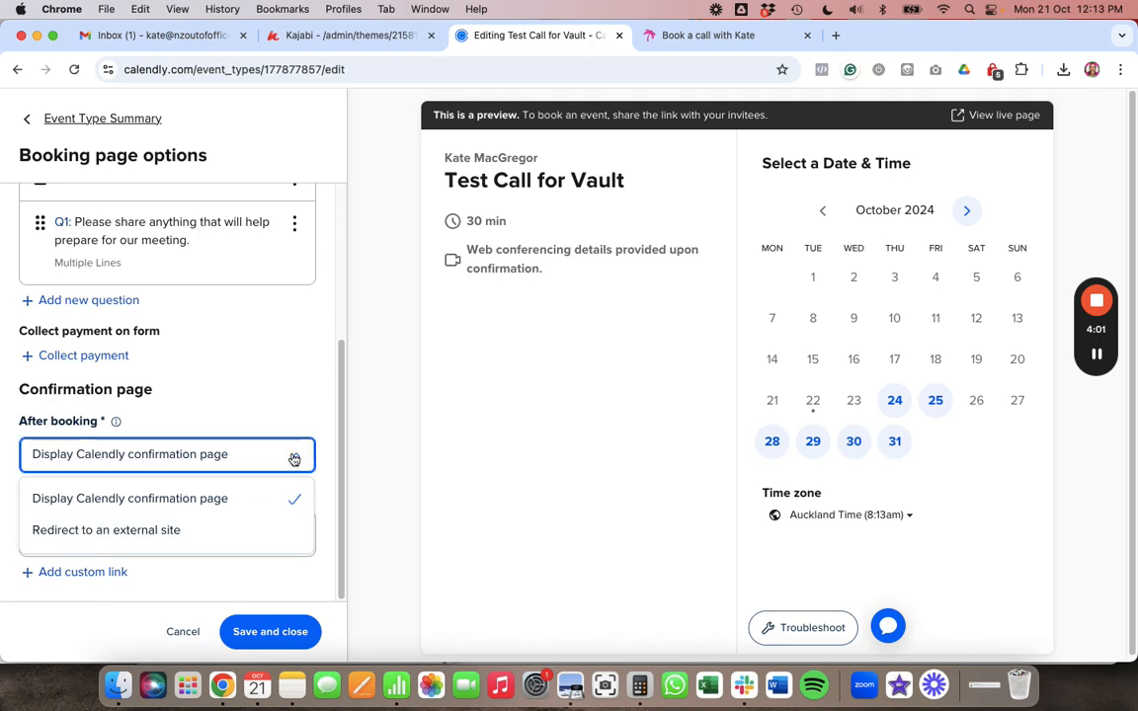
{"action": "left_click", "coordinate": [168, 531]}
{"action": "left_click", "coordinate": [148, 526]}
{"action": "type", "text": "www.nzoutofoffice.com"}
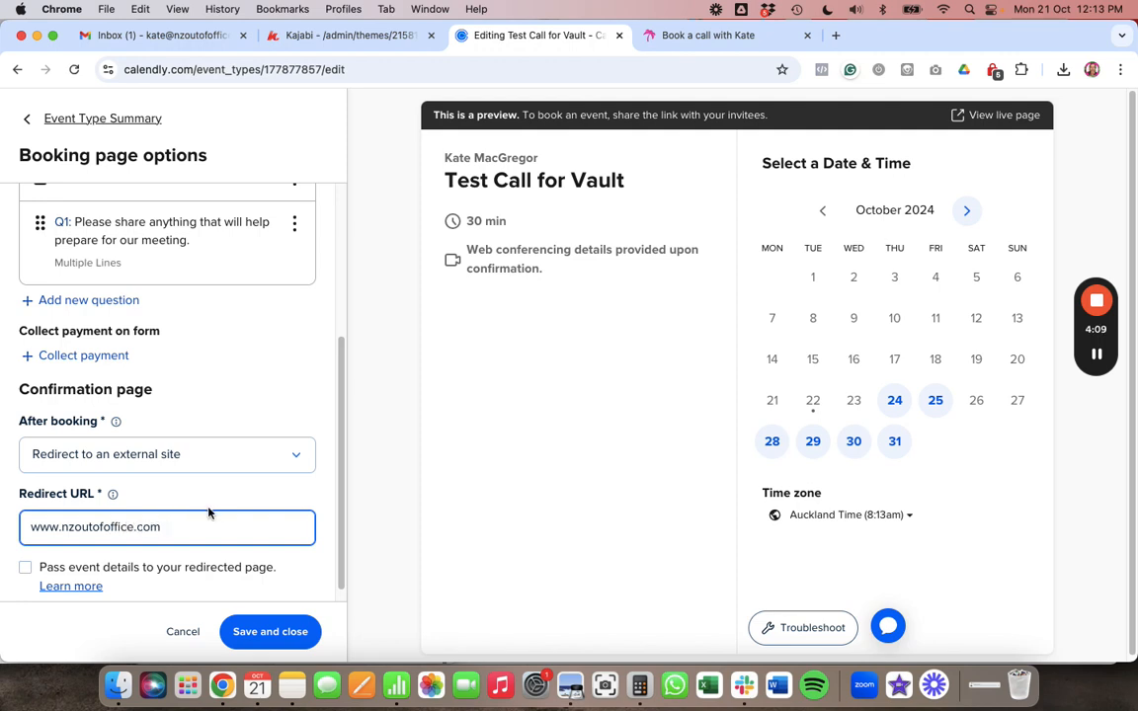
{"action": "left_click", "coordinate": [221, 506]}
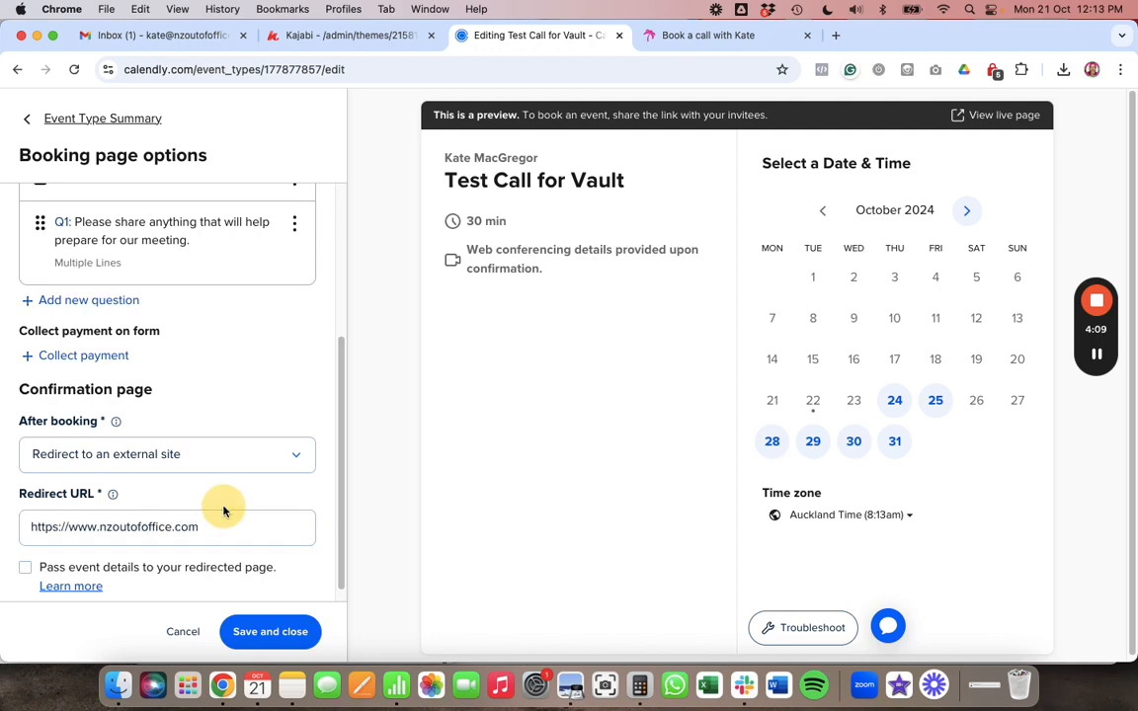
{"action": "scroll", "coordinate": [314, 523], "scroll_direction": "down", "scroll_amount": 1}
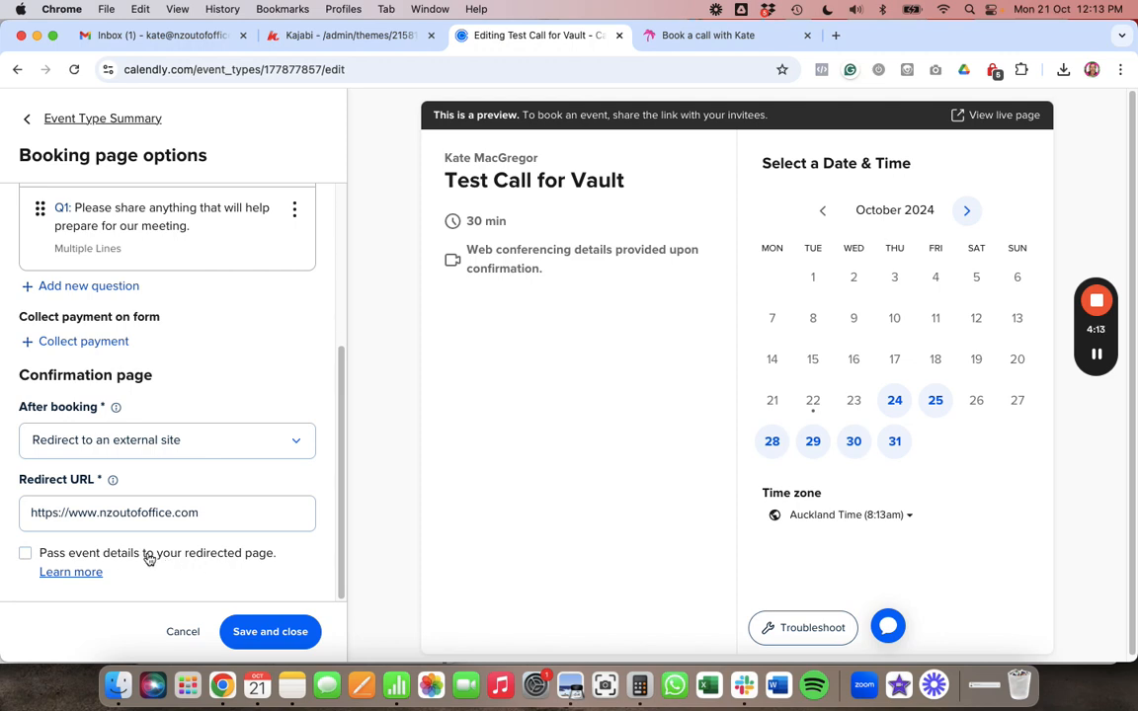
{"action": "left_click", "coordinate": [274, 637]}
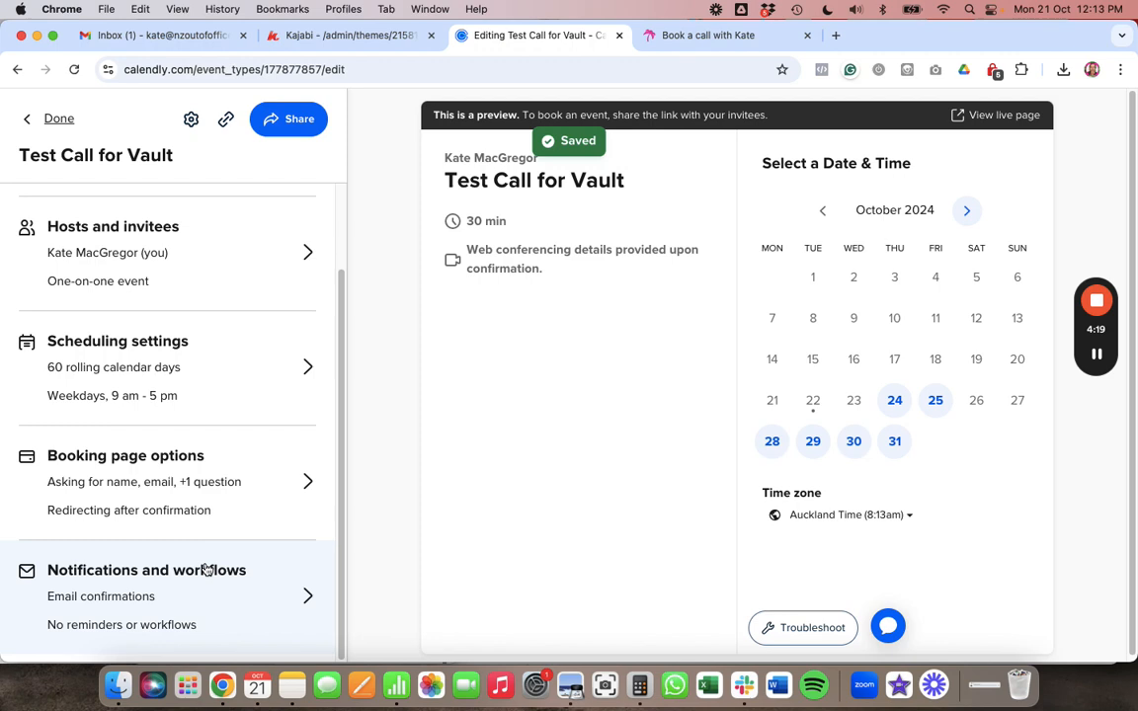
- In Notifications and workflows, switch the 24-hours-before email reminder on and save it
{"action": "left_click", "coordinate": [190, 595]}
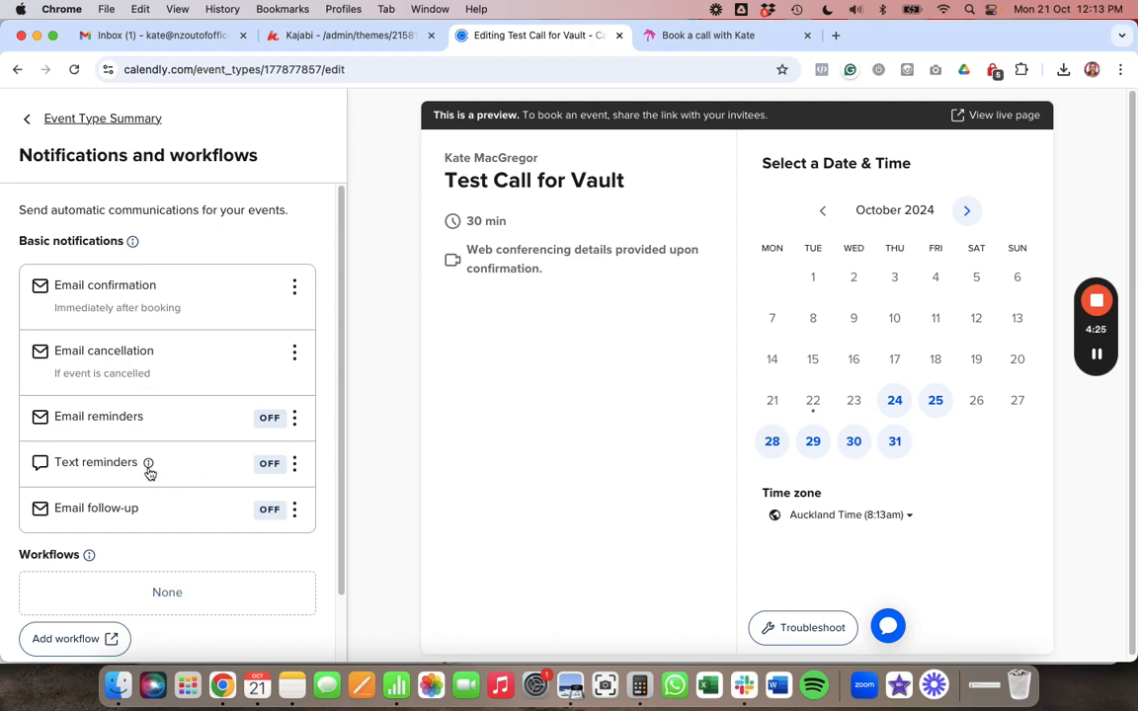
{"action": "left_click", "coordinate": [295, 419]}
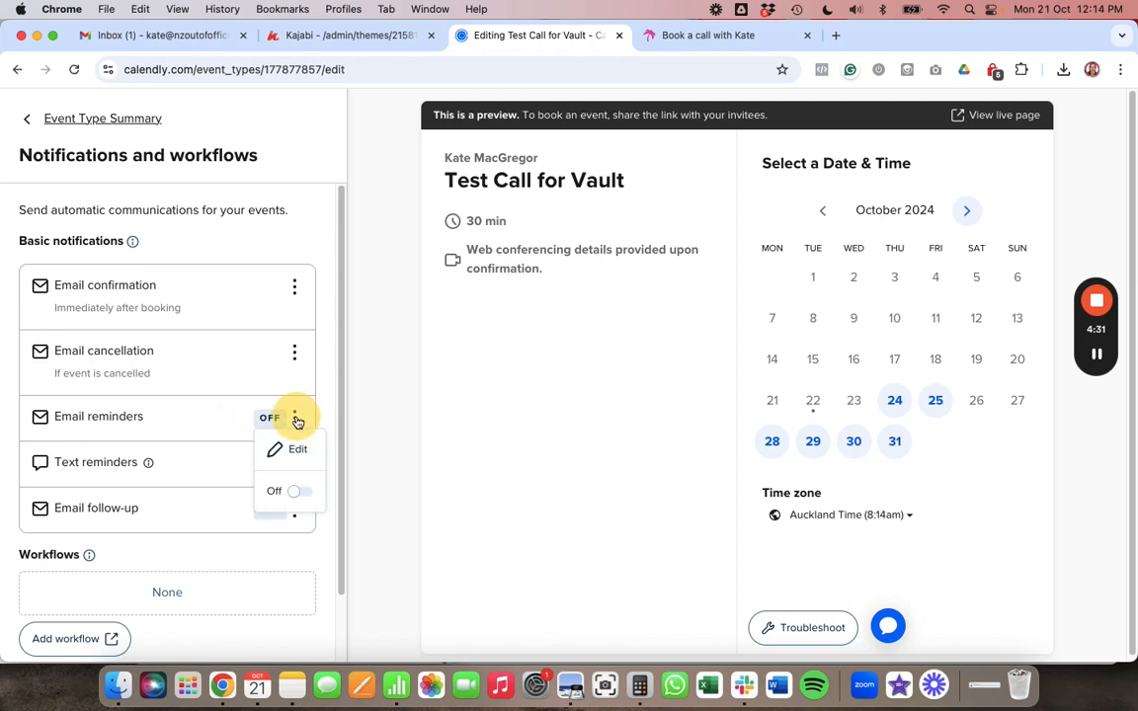
{"action": "left_click", "coordinate": [297, 449]}
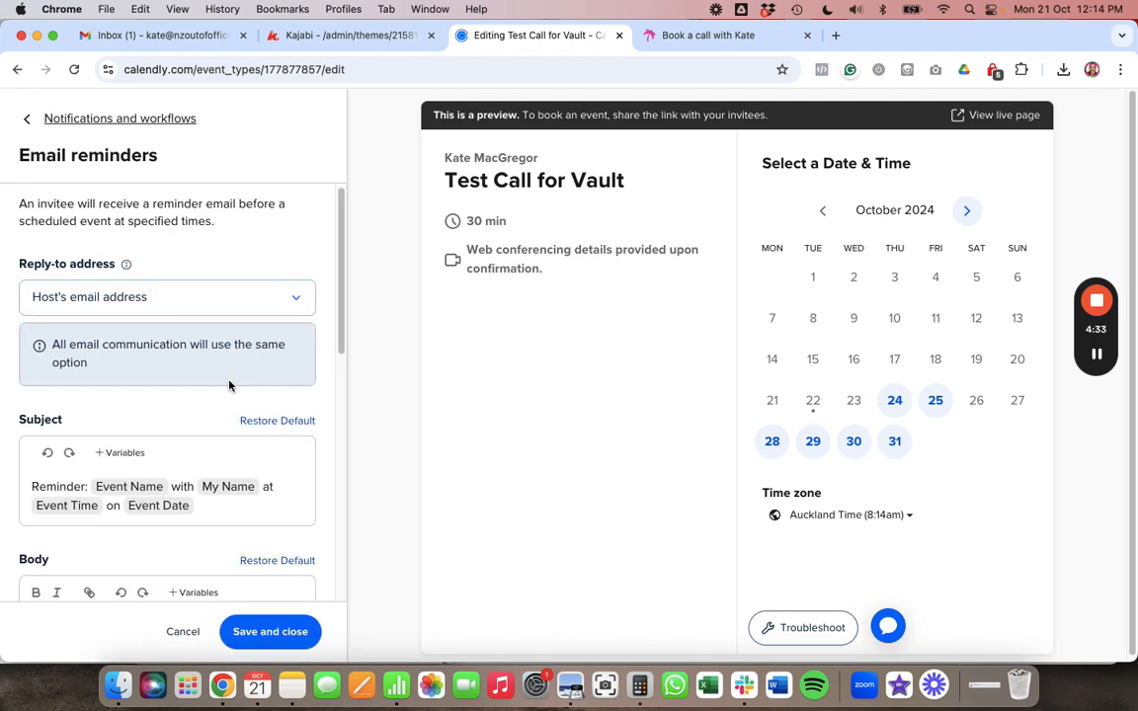
{"action": "scroll", "coordinate": [150, 404], "scroll_direction": "down", "scroll_amount": 1}
{"action": "scroll", "coordinate": [150, 401], "scroll_direction": "down", "scroll_amount": 8}
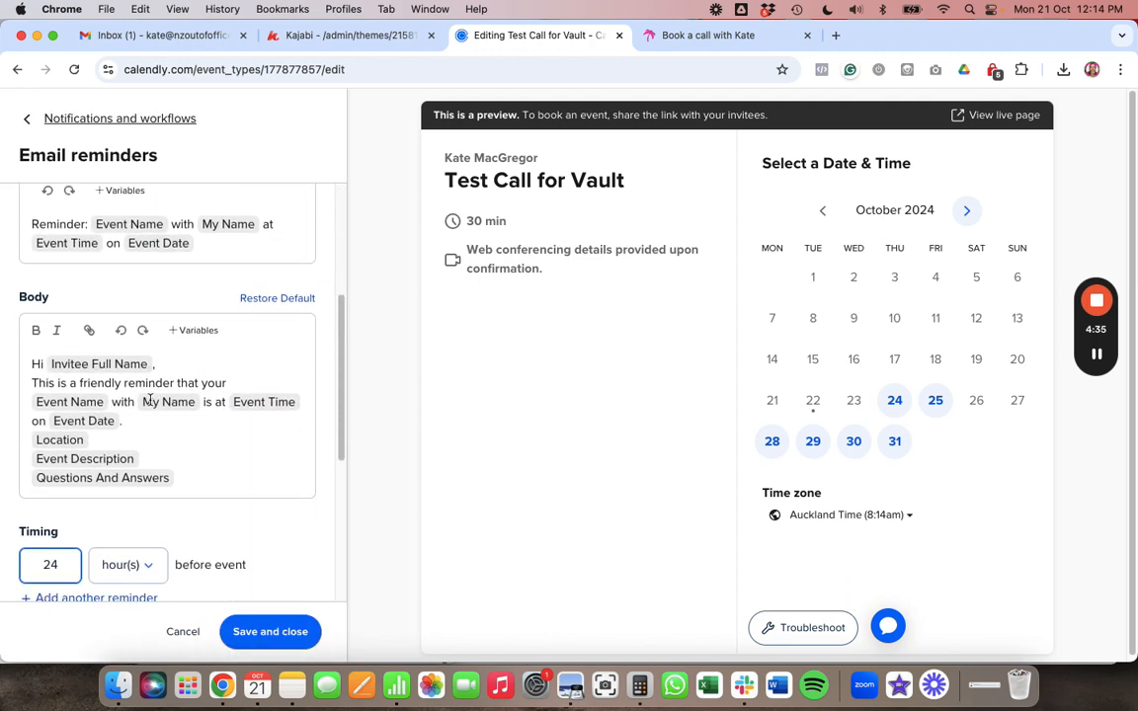
{"action": "scroll", "coordinate": [242, 484], "scroll_direction": "down", "scroll_amount": 3}
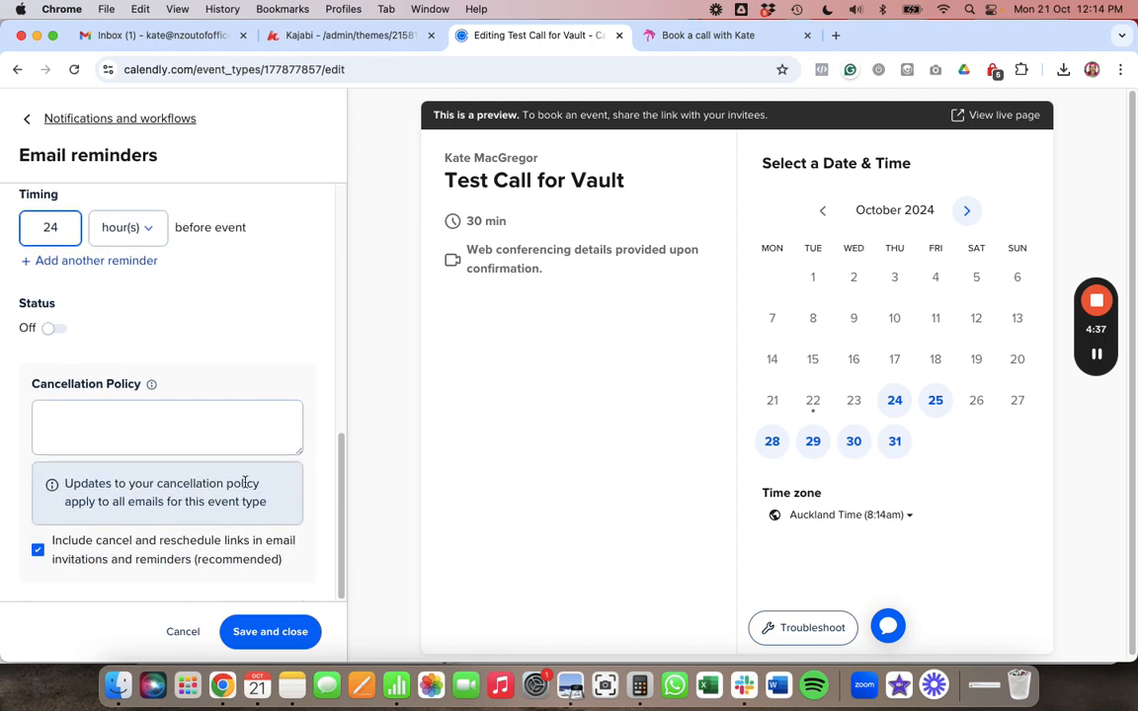
{"action": "left_click", "coordinate": [55, 330]}
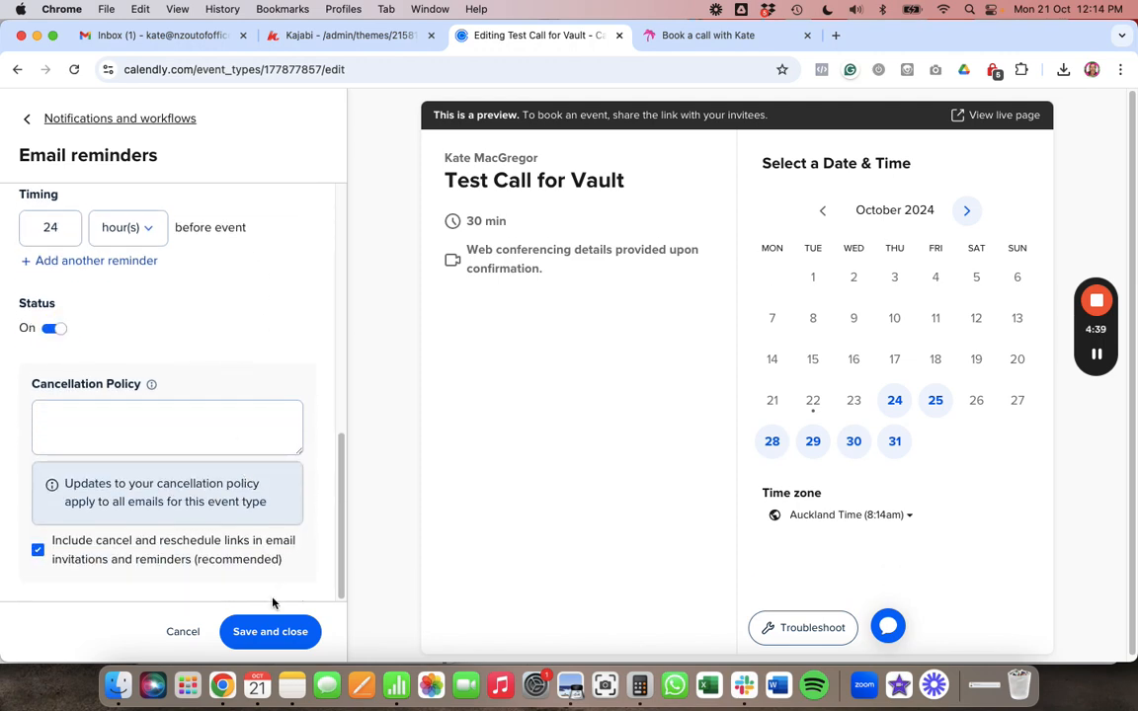
{"action": "left_click", "coordinate": [275, 642]}
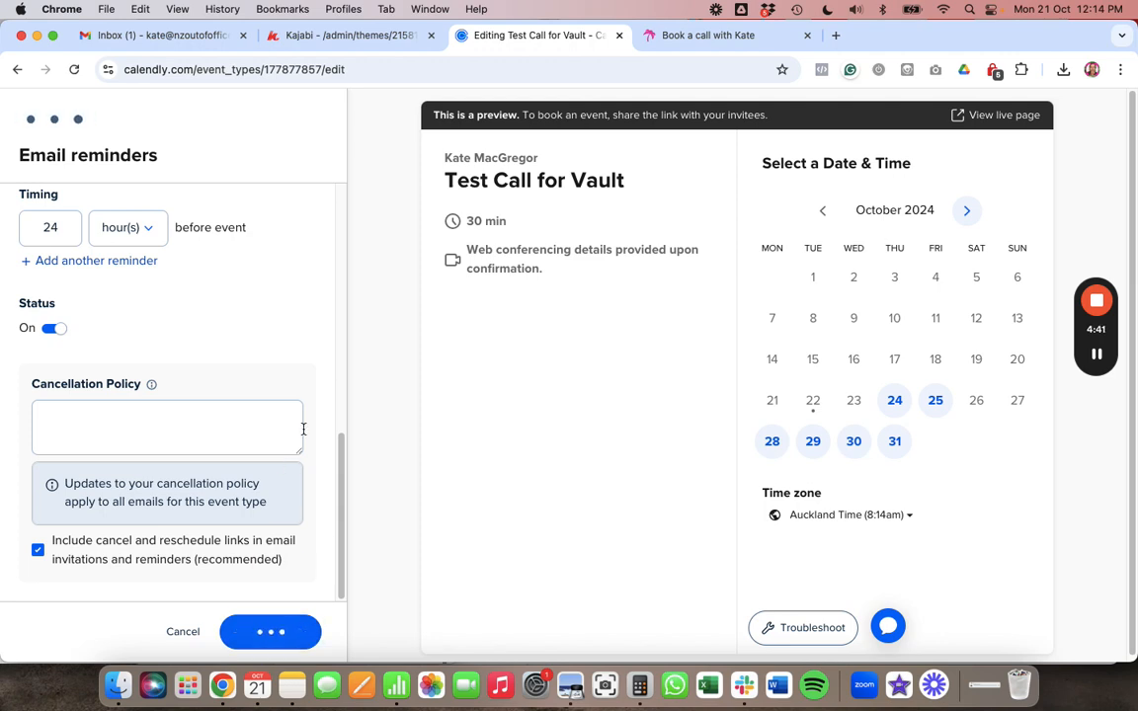
{"action": "scroll", "coordinate": [304, 434], "scroll_direction": "down", "scroll_amount": 1}
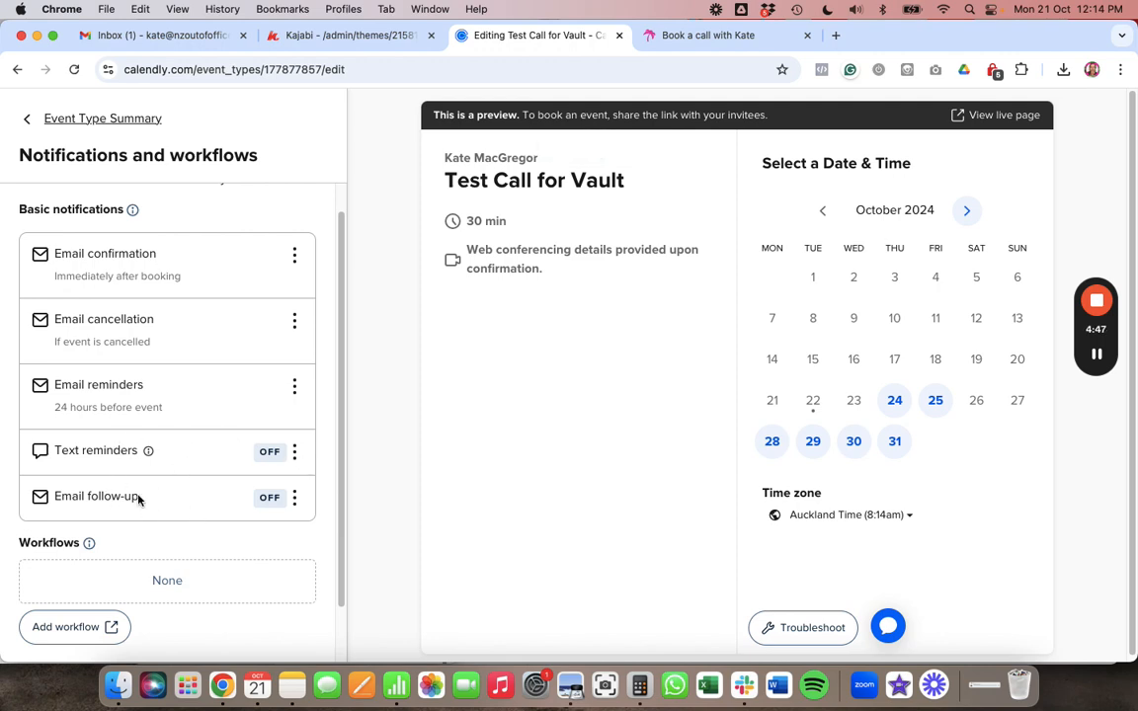
{"action": "scroll", "coordinate": [226, 501], "scroll_direction": "down", "scroll_amount": 3}
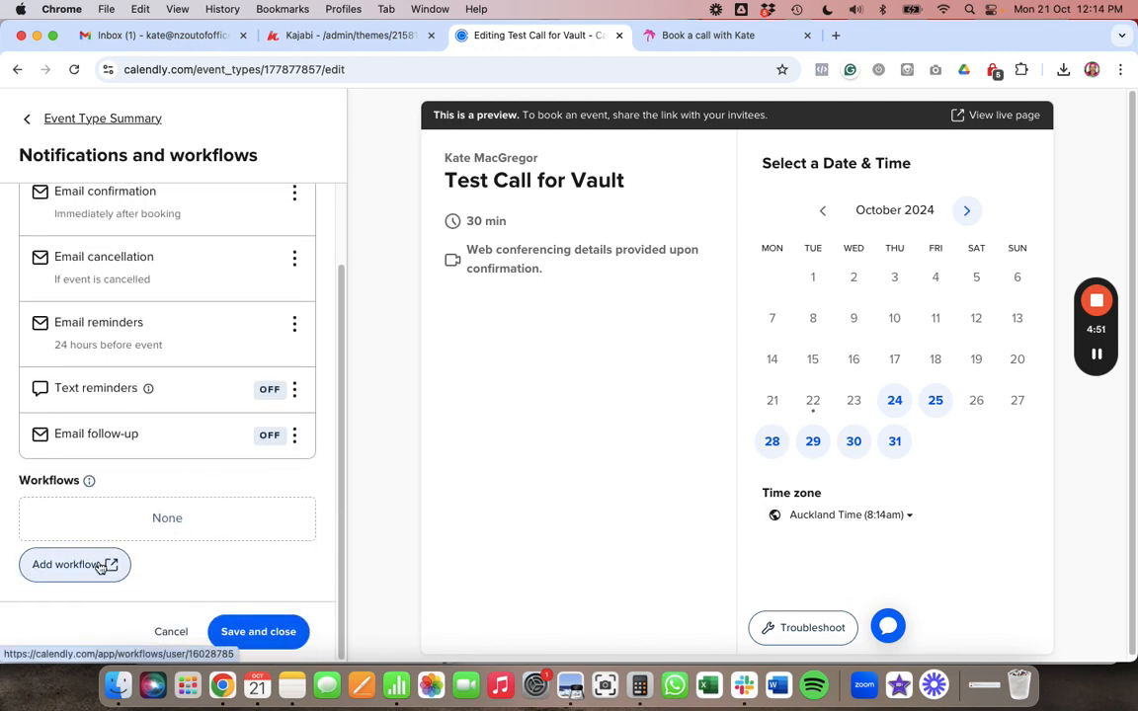
{"action": "left_click", "coordinate": [88, 482]}
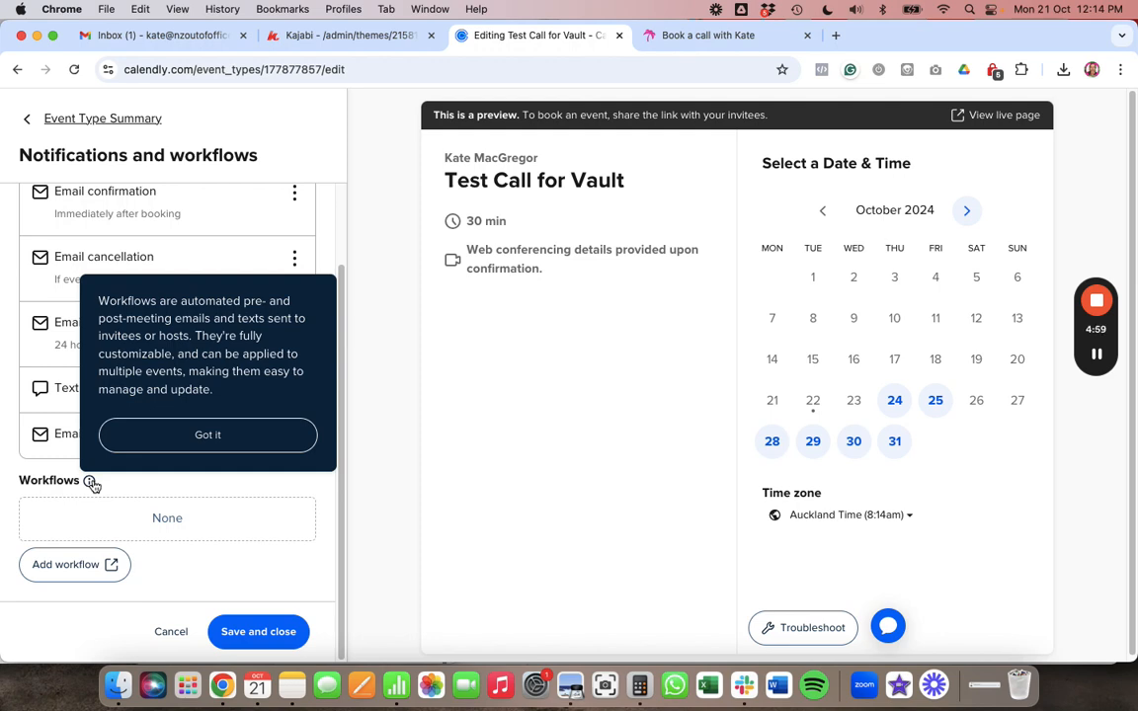
{"action": "left_click", "coordinate": [177, 483]}
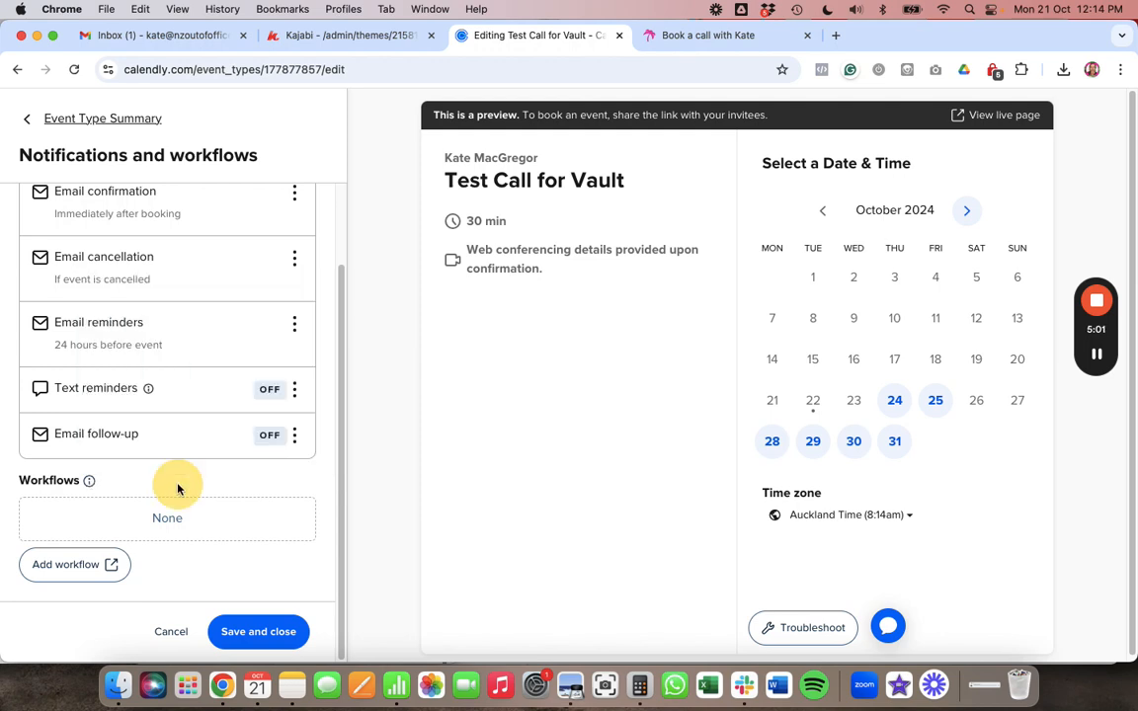
{"action": "scroll", "coordinate": [223, 498], "scroll_direction": "up", "scroll_amount": 2}
{"action": "scroll", "coordinate": [266, 531], "scroll_direction": "down", "scroll_amount": 2}
{"action": "left_click", "coordinate": [294, 193]}
{"action": "left_click", "coordinate": [296, 226]}
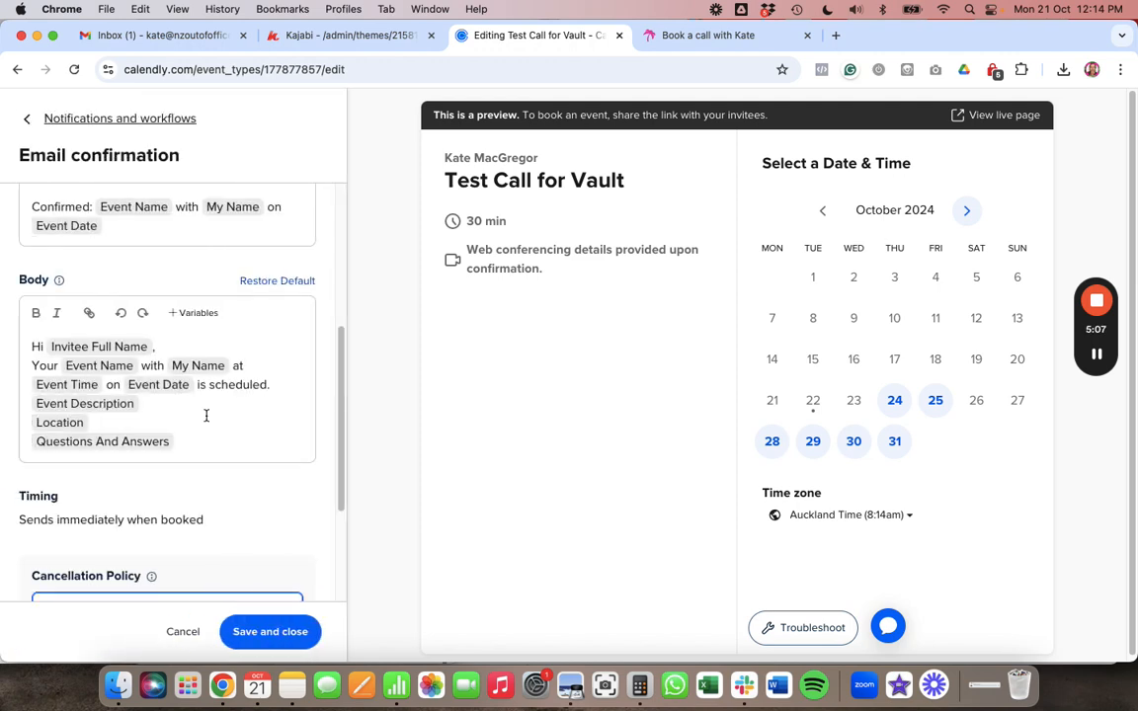
{"action": "scroll", "coordinate": [206, 416], "scroll_direction": "up", "scroll_amount": 6}
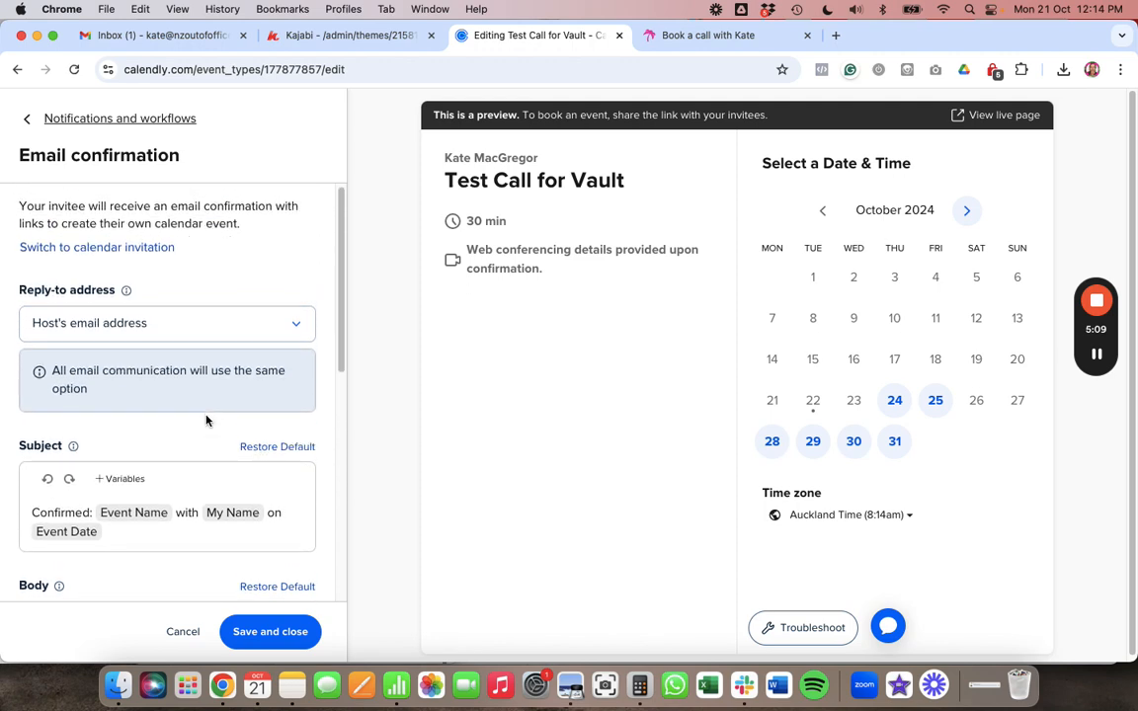
{"action": "scroll", "coordinate": [206, 421], "scroll_direction": "down", "scroll_amount": 5}
{"action": "scroll", "coordinate": [207, 420], "scroll_direction": "up", "scroll_amount": 5}
{"action": "scroll", "coordinate": [128, 318], "scroll_direction": "down", "scroll_amount": 3}
{"action": "scroll", "coordinate": [127, 318], "scroll_direction": "down", "scroll_amount": 4}
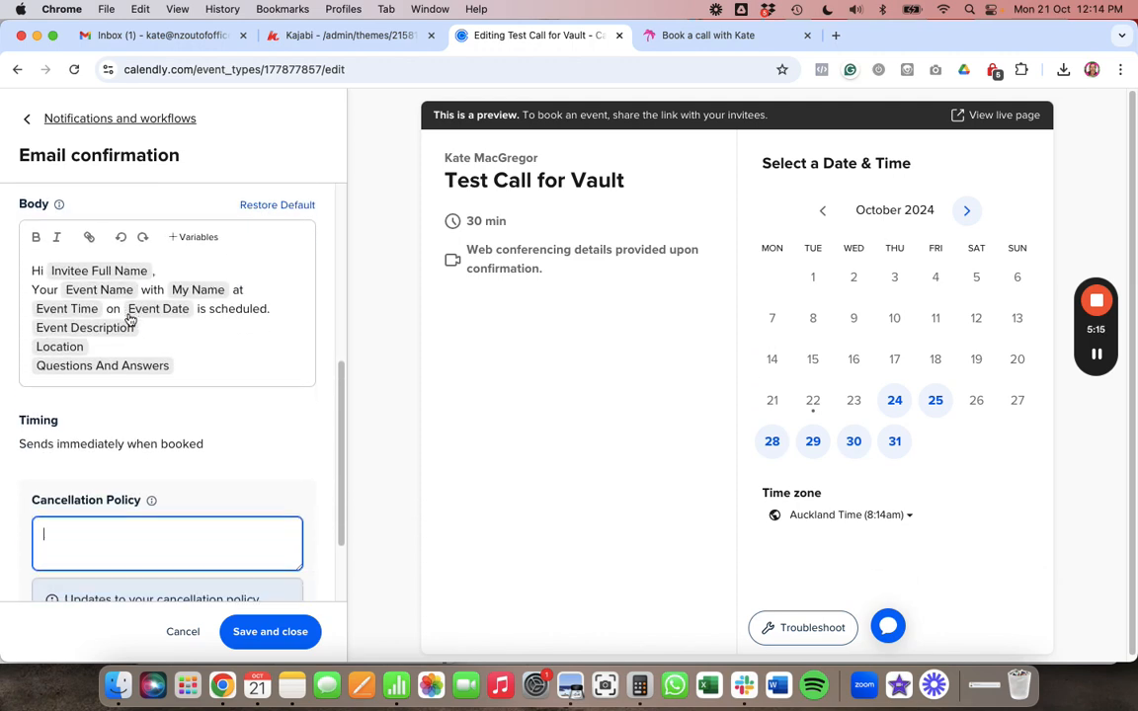
{"action": "scroll", "coordinate": [129, 319], "scroll_direction": "down", "scroll_amount": 1}
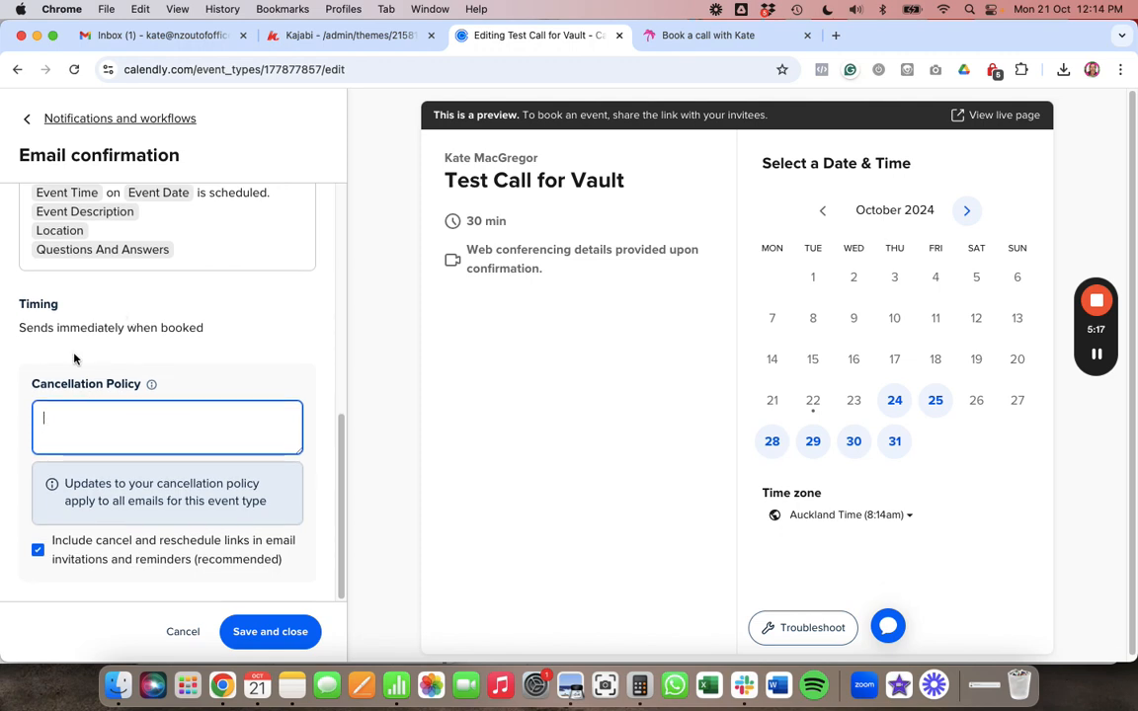
{"action": "scroll", "coordinate": [168, 440], "scroll_direction": "up", "scroll_amount": 10}
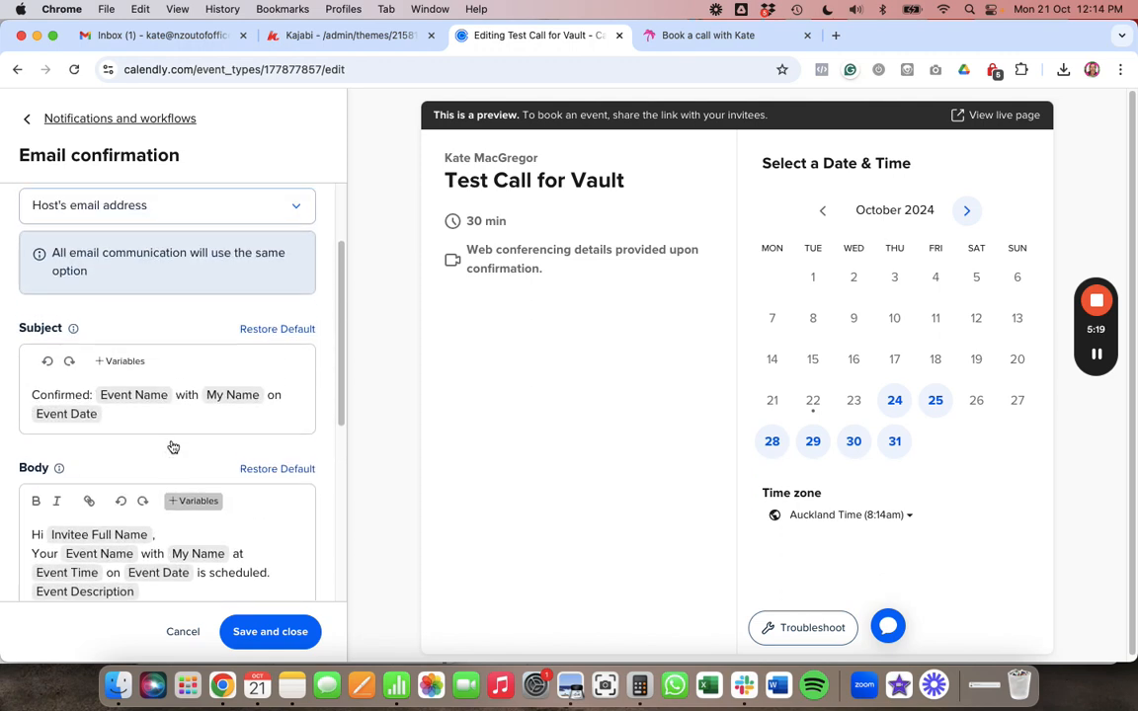
{"action": "scroll", "coordinate": [157, 415], "scroll_direction": "down", "scroll_amount": 2}
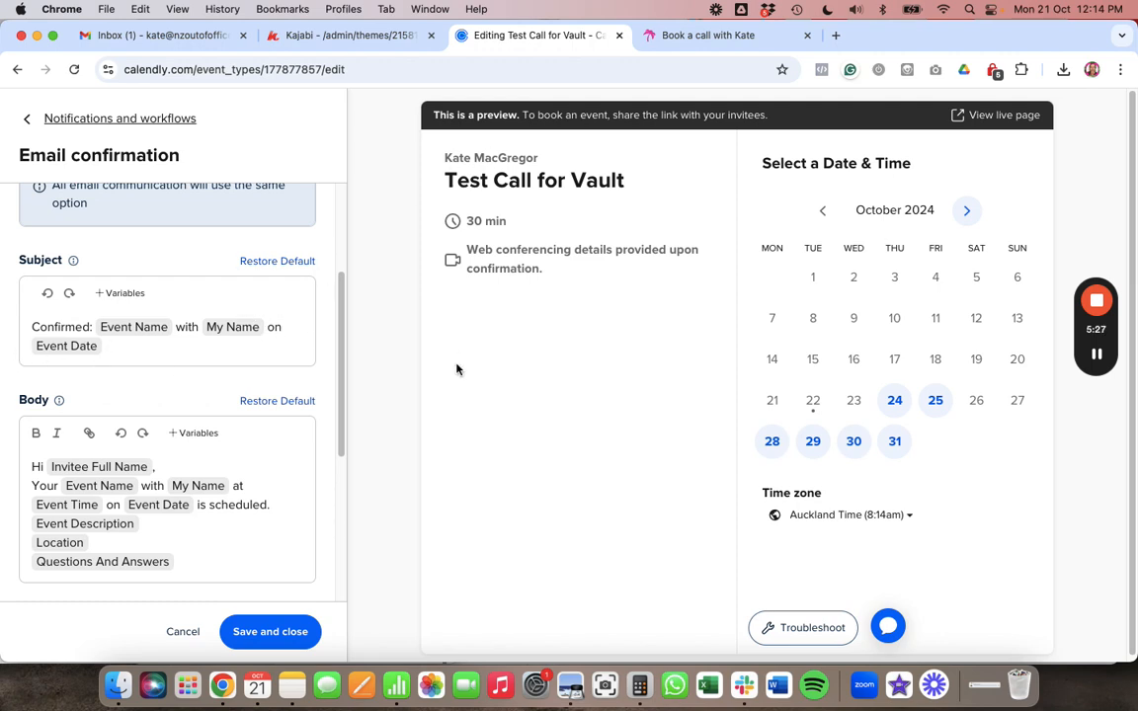
{"action": "scroll", "coordinate": [117, 430], "scroll_direction": "down", "scroll_amount": 2}
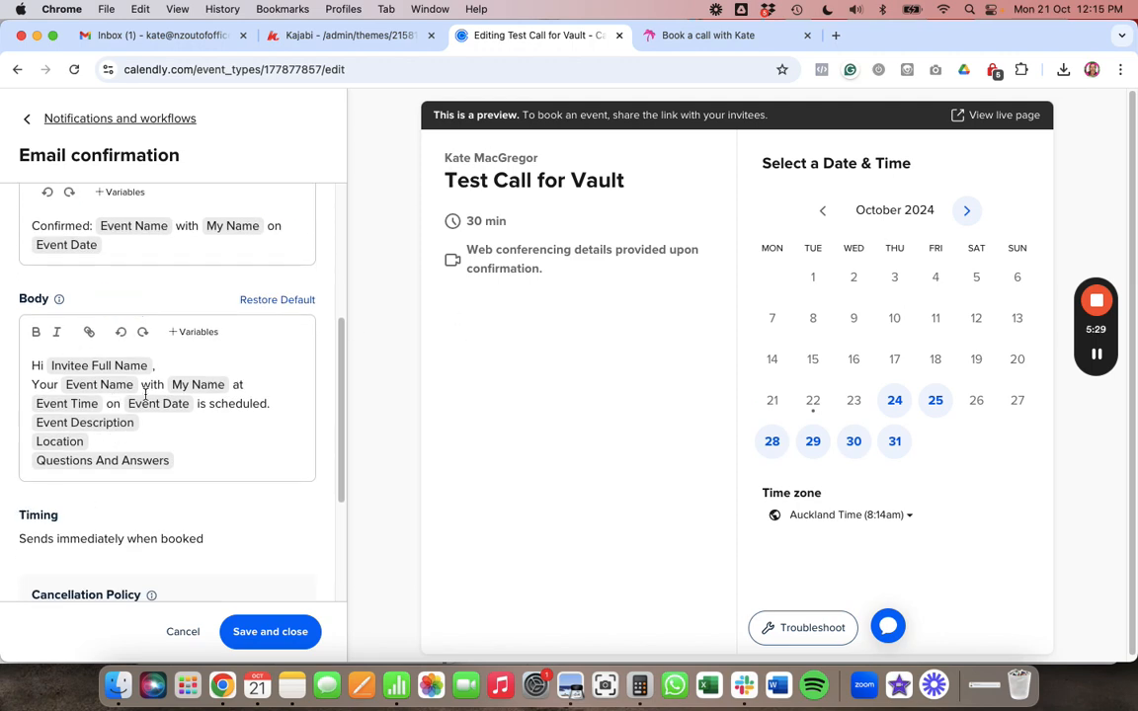
{"action": "scroll", "coordinate": [145, 394], "scroll_direction": "down", "scroll_amount": 3}
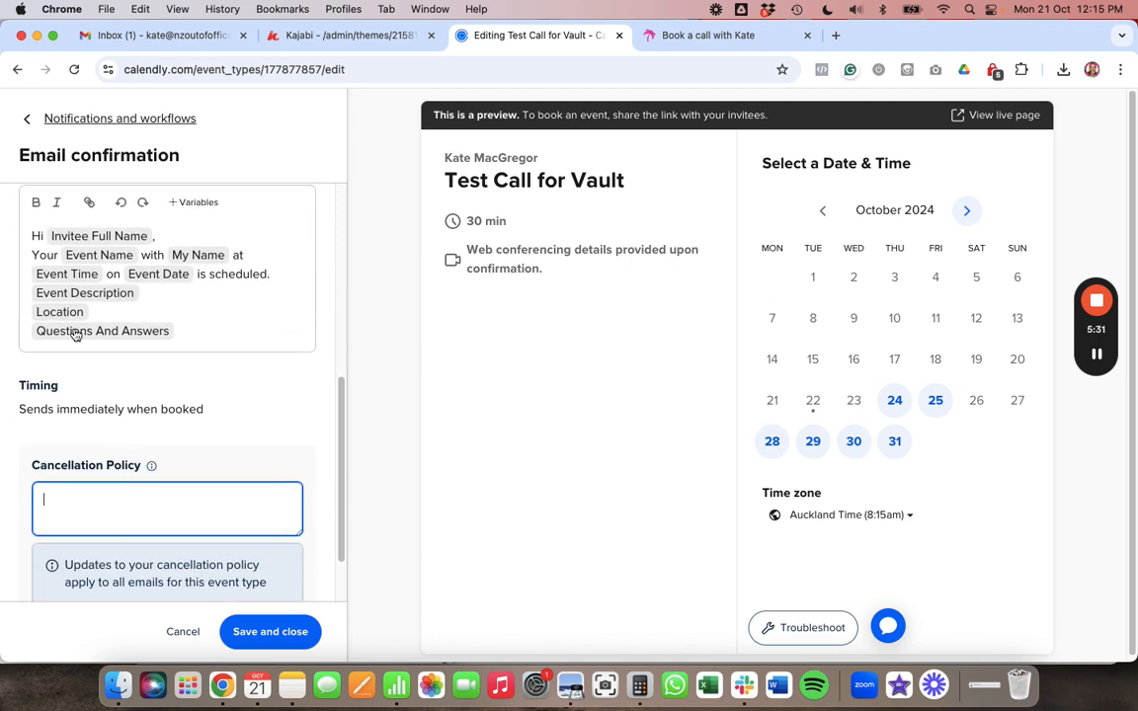
{"action": "scroll", "coordinate": [192, 405], "scroll_direction": "down", "scroll_amount": 2}
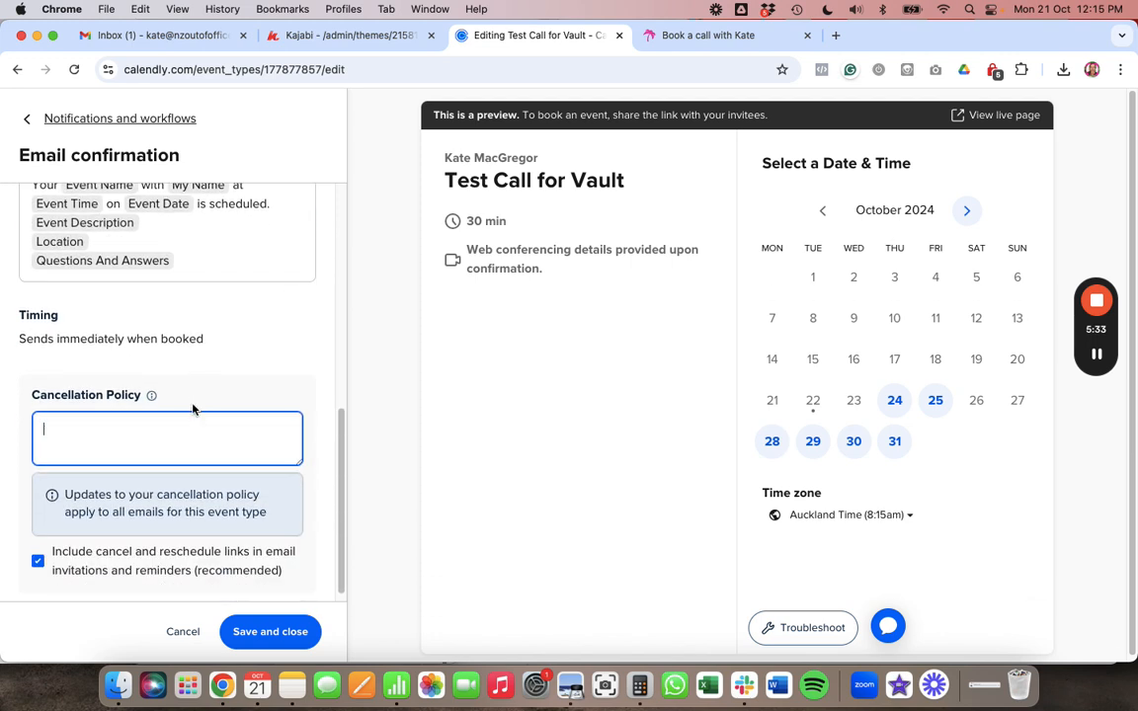
{"action": "left_click", "coordinate": [291, 626]}
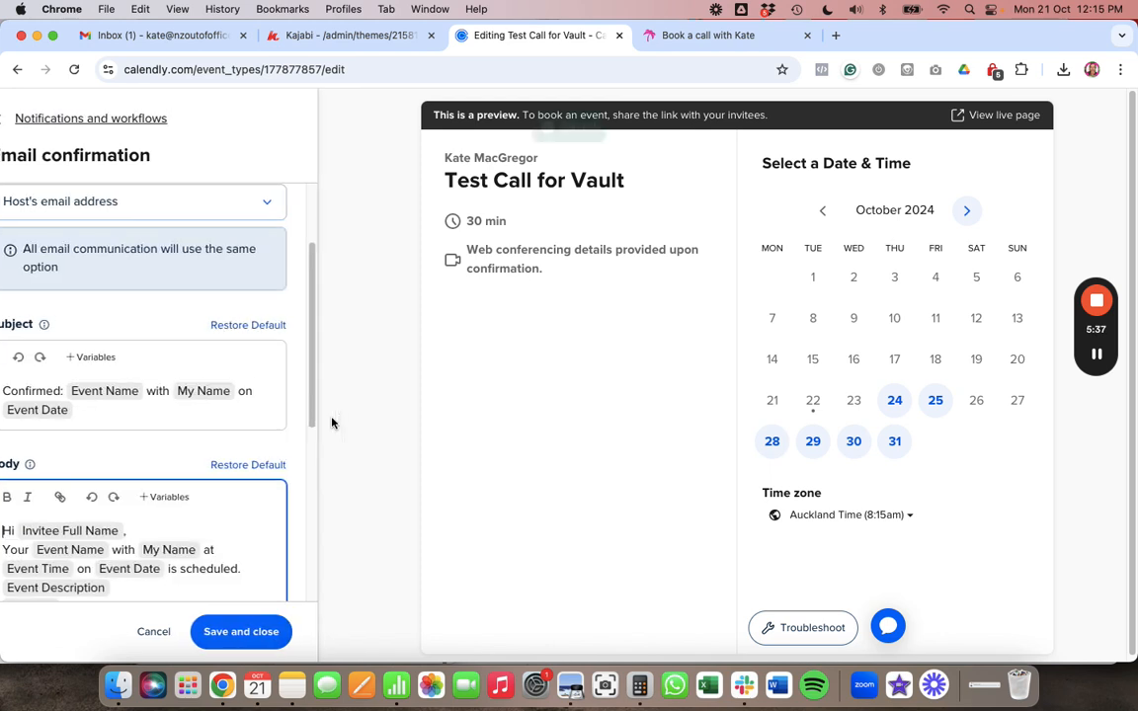
{"action": "scroll", "coordinate": [237, 458], "scroll_direction": "up", "scroll_amount": 2}
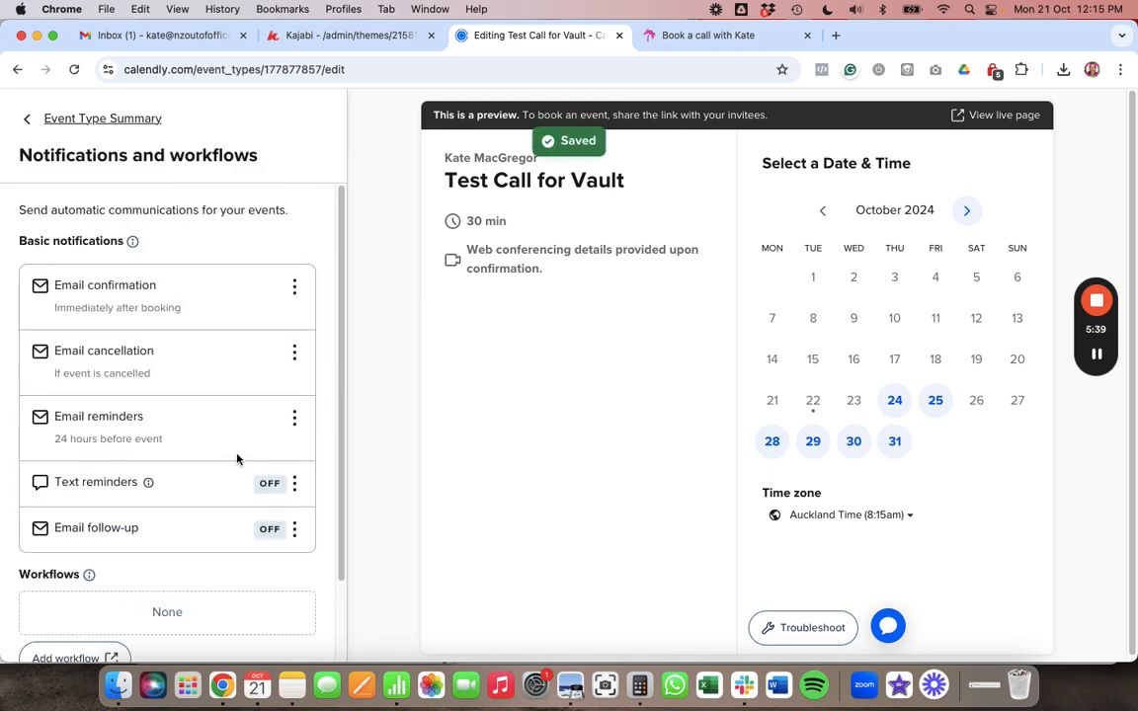
- Go back to the Test Call for Vault event summary and open its Share dialog
{"action": "left_click", "coordinate": [30, 117]}
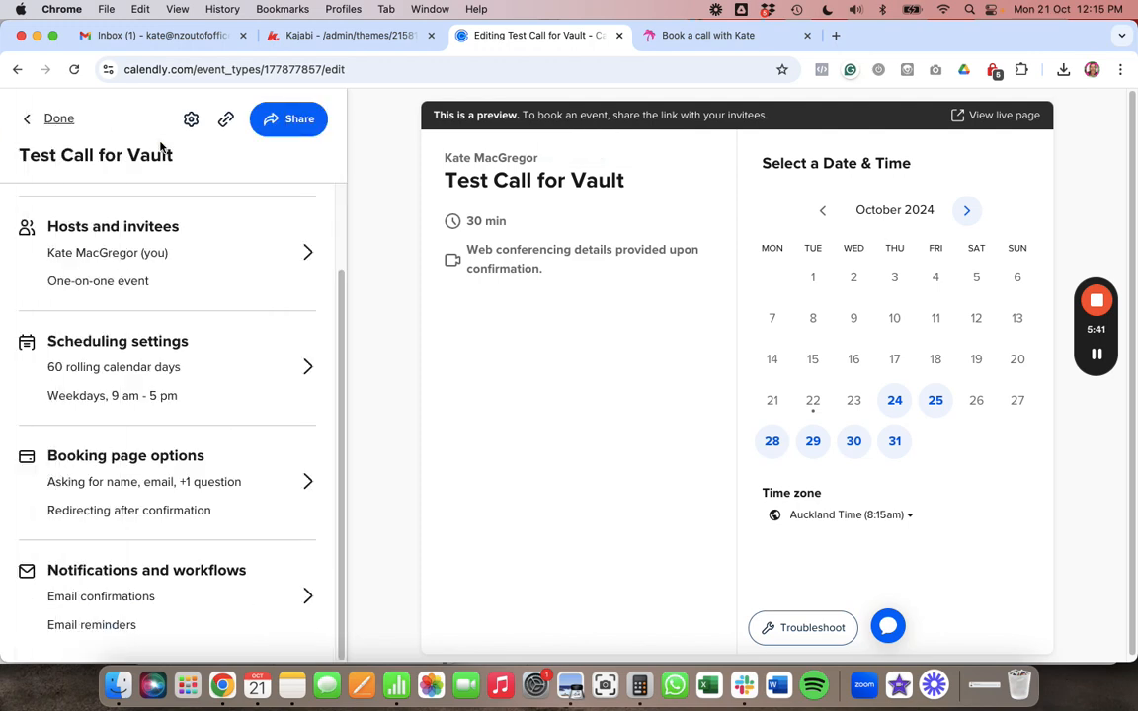
{"action": "scroll", "coordinate": [188, 408], "scroll_direction": "up", "scroll_amount": 2}
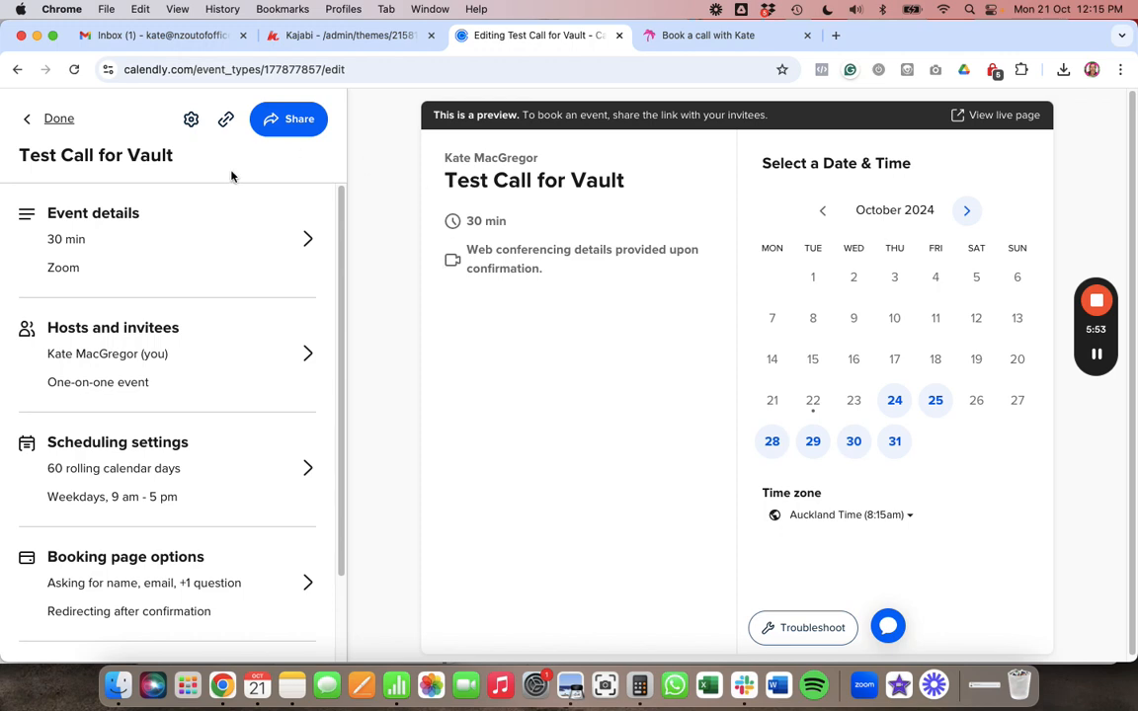
{"action": "left_click", "coordinate": [282, 122]}
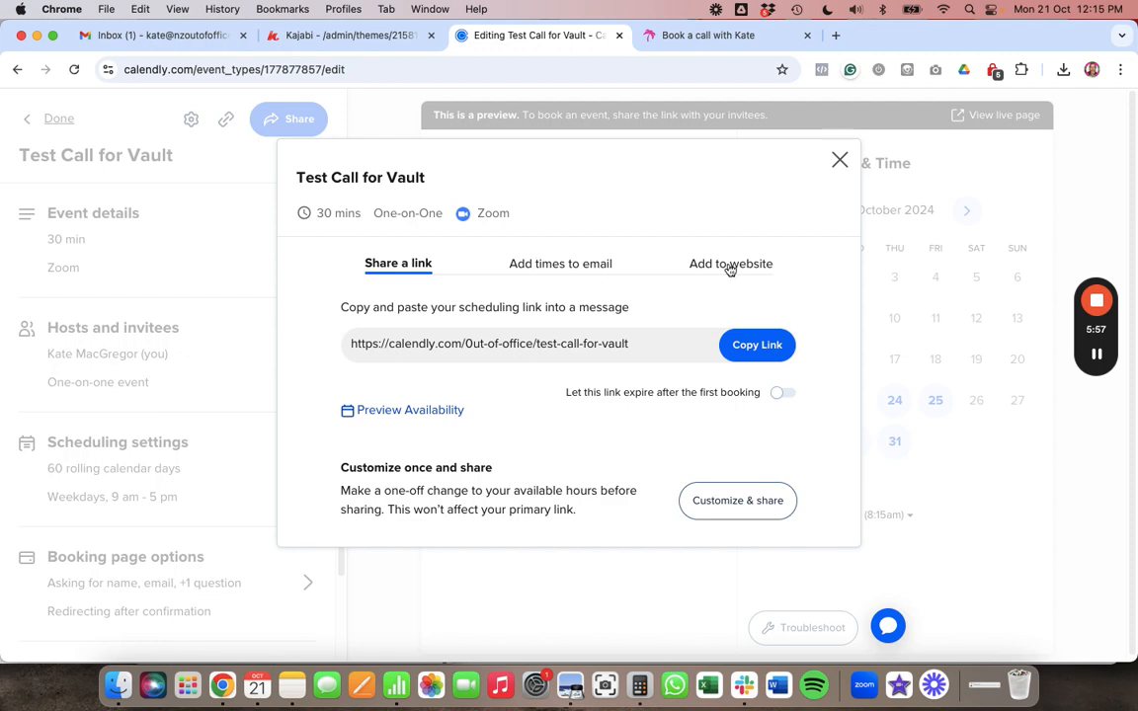
- Choose Add to website, select Inline Embed, and continue to the embed code and settings
{"action": "left_click", "coordinate": [687, 264]}
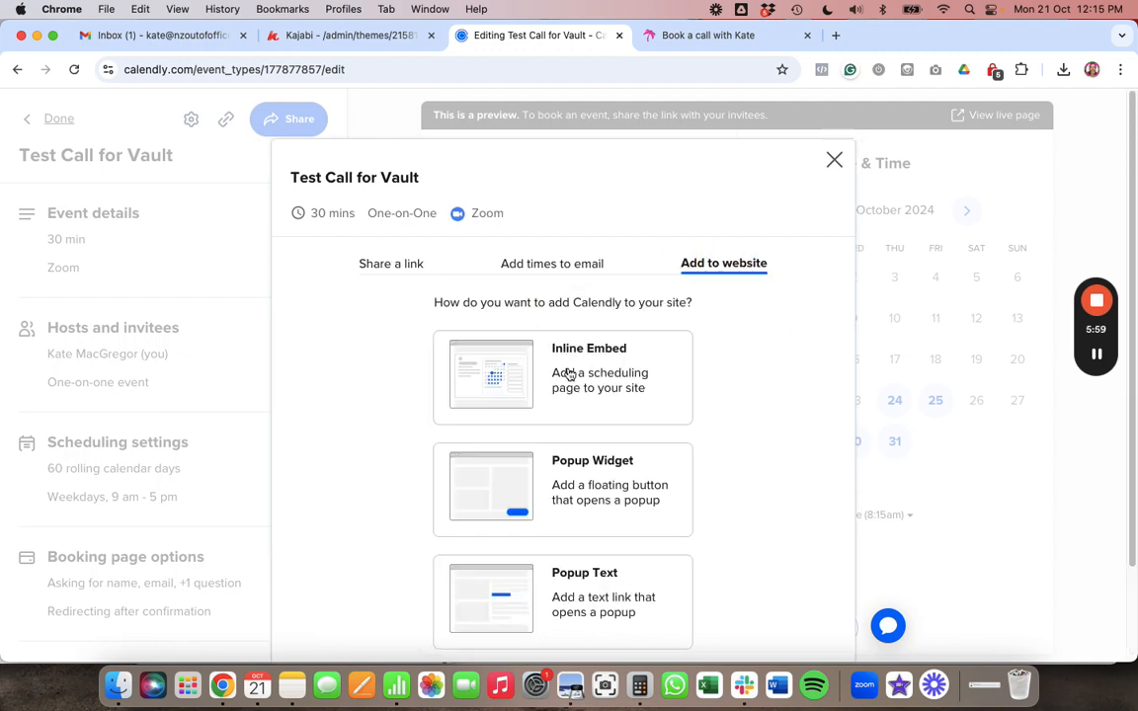
{"action": "scroll", "coordinate": [569, 375], "scroll_direction": "down", "scroll_amount": 2}
{"action": "left_click", "coordinate": [571, 252]}
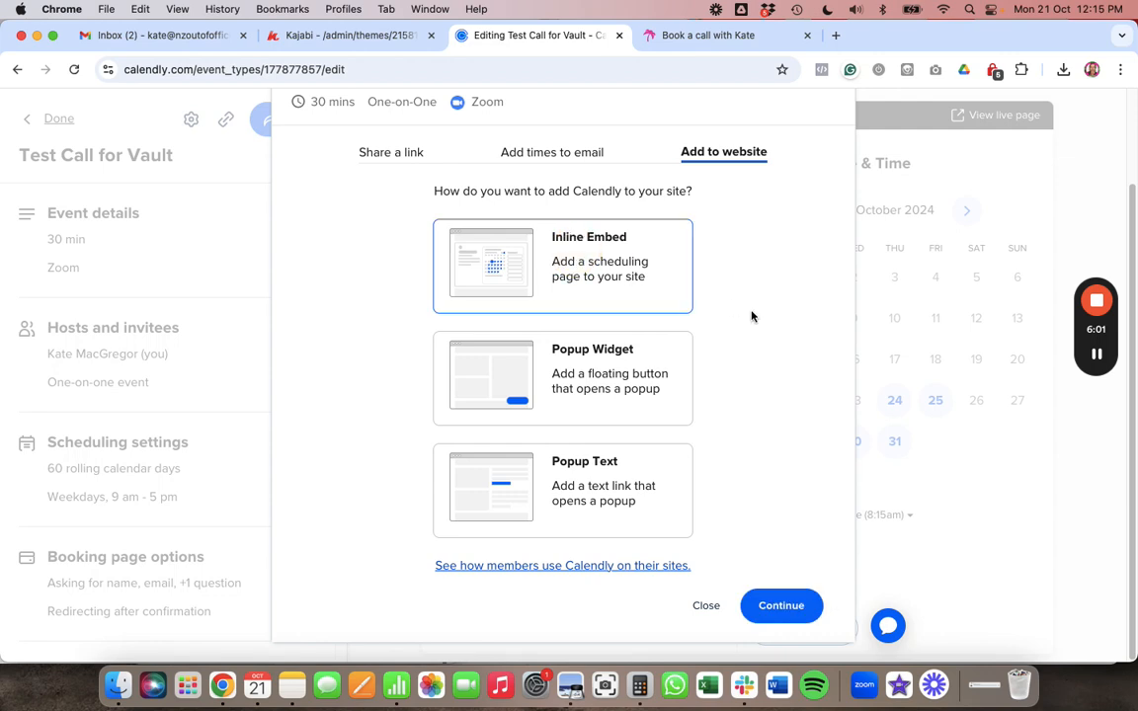
{"action": "left_click", "coordinate": [786, 608]}
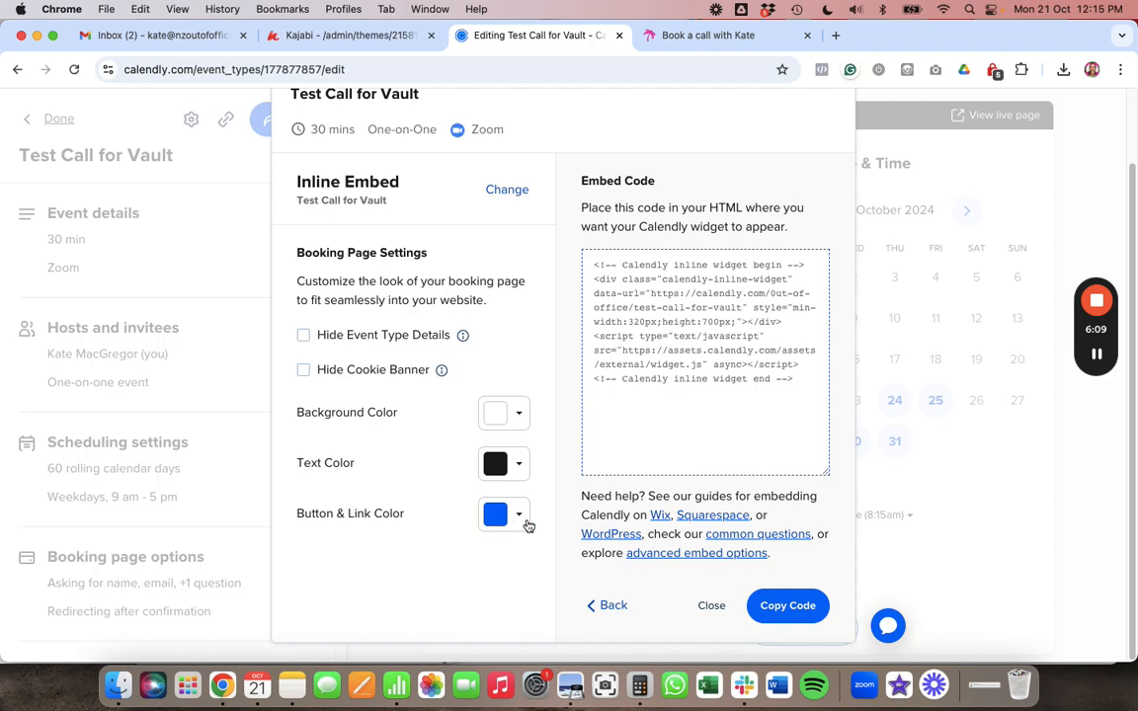
- Set button and link colour to pink F304E5, copy the inline embed code, and switch to Kajabi
{"action": "left_click", "coordinate": [527, 524]}
{"action": "scroll", "coordinate": [461, 550], "scroll_direction": "down", "scroll_amount": 2}
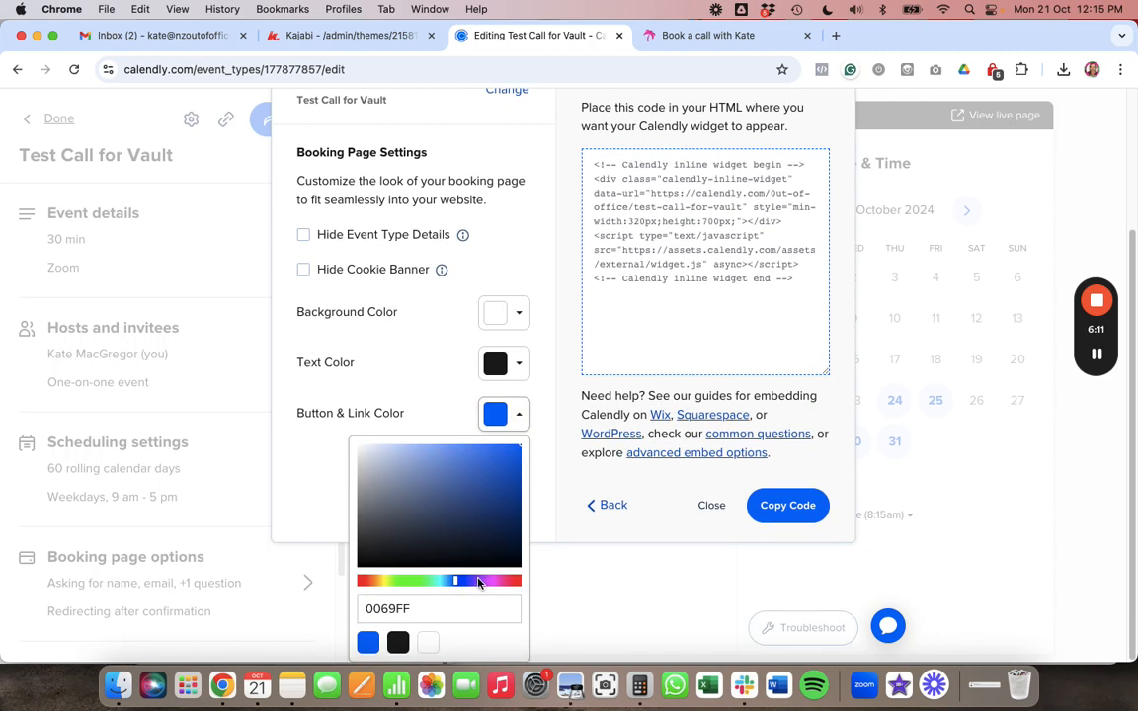
{"action": "left_click_drag", "start_coordinate": [478, 582], "coordinate": [497, 582]}
{"action": "left_click", "coordinate": [507, 458]}
{"action": "left_click_drag", "start_coordinate": [510, 459], "coordinate": [520, 452]}
{"action": "scroll", "coordinate": [496, 328], "scroll_direction": "up", "scroll_amount": 1}
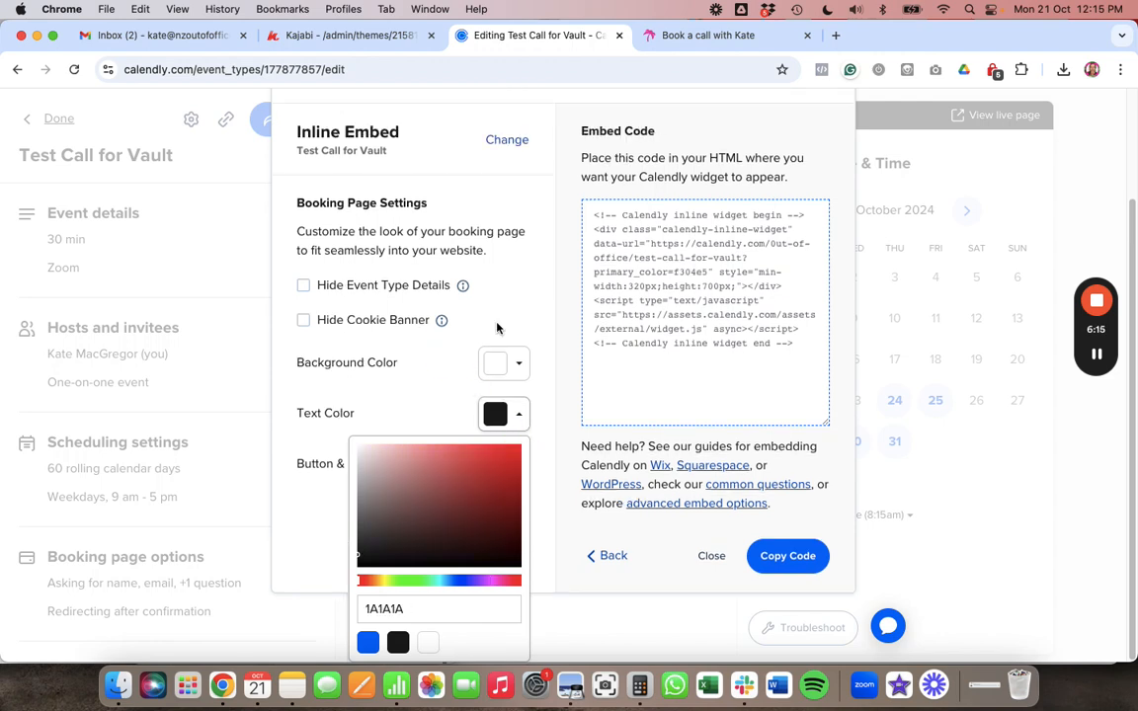
{"action": "left_click", "coordinate": [408, 426]}
{"action": "scroll", "coordinate": [415, 444], "scroll_direction": "up", "scroll_amount": 1}
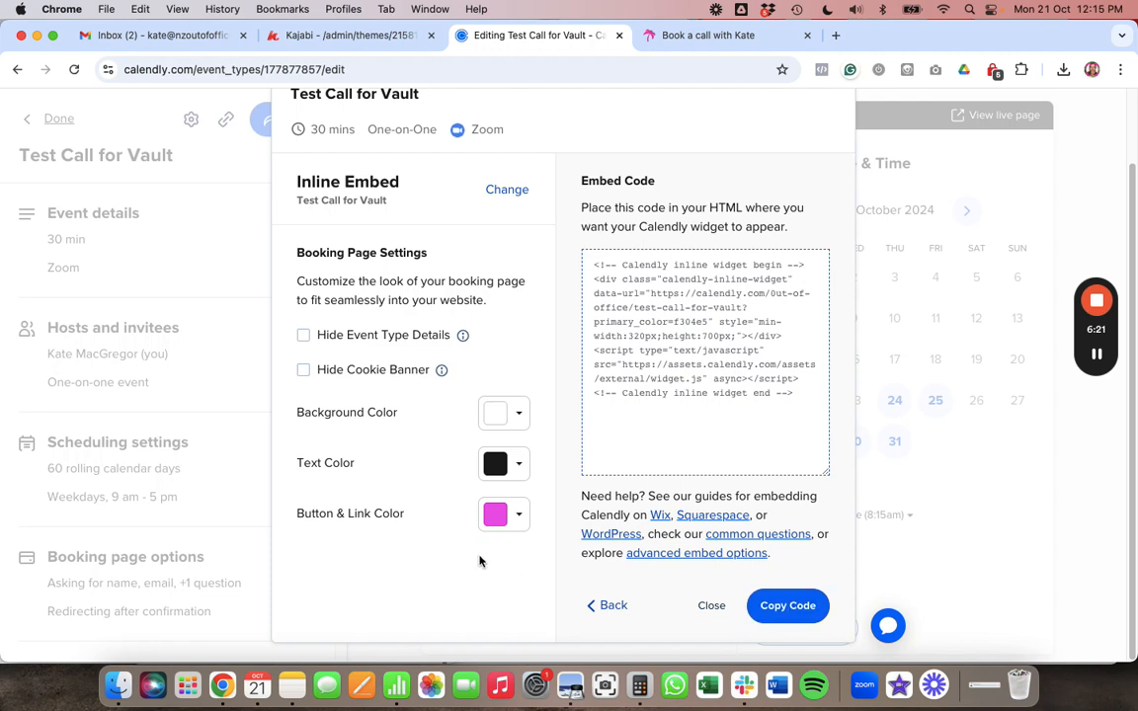
{"action": "left_click", "coordinate": [787, 606]}
{"action": "left_click", "coordinate": [366, 36]}
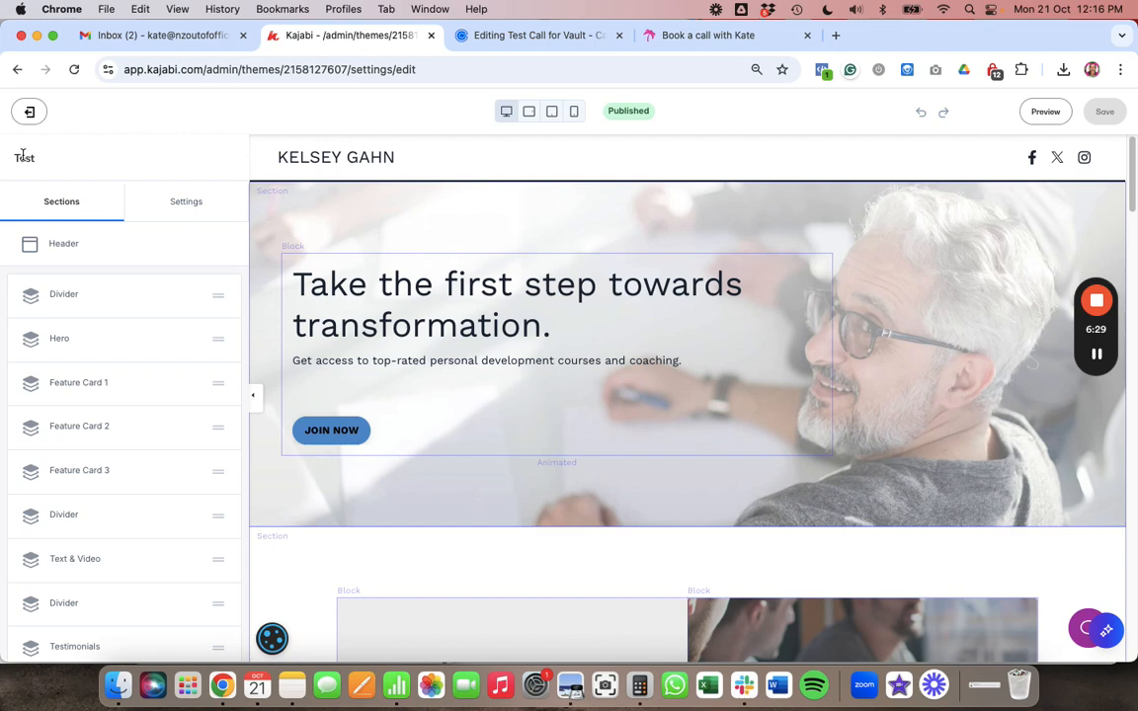
- Scroll through the live contact page's free 30-minute call booking section and existing scheduler
{"action": "scroll", "coordinate": [436, 178], "scroll_direction": "down", "scroll_amount": 1}
{"action": "scroll", "coordinate": [437, 178], "scroll_direction": "up", "scroll_amount": 1}
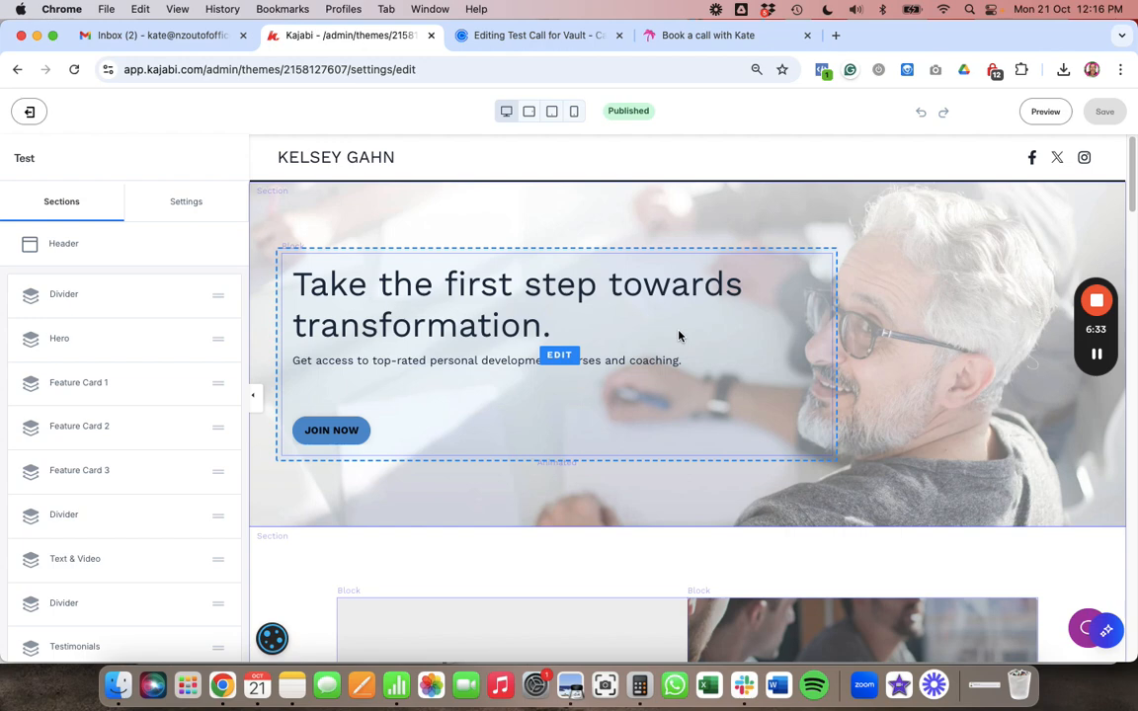
{"action": "scroll", "coordinate": [679, 336], "scroll_direction": "down", "scroll_amount": 1}
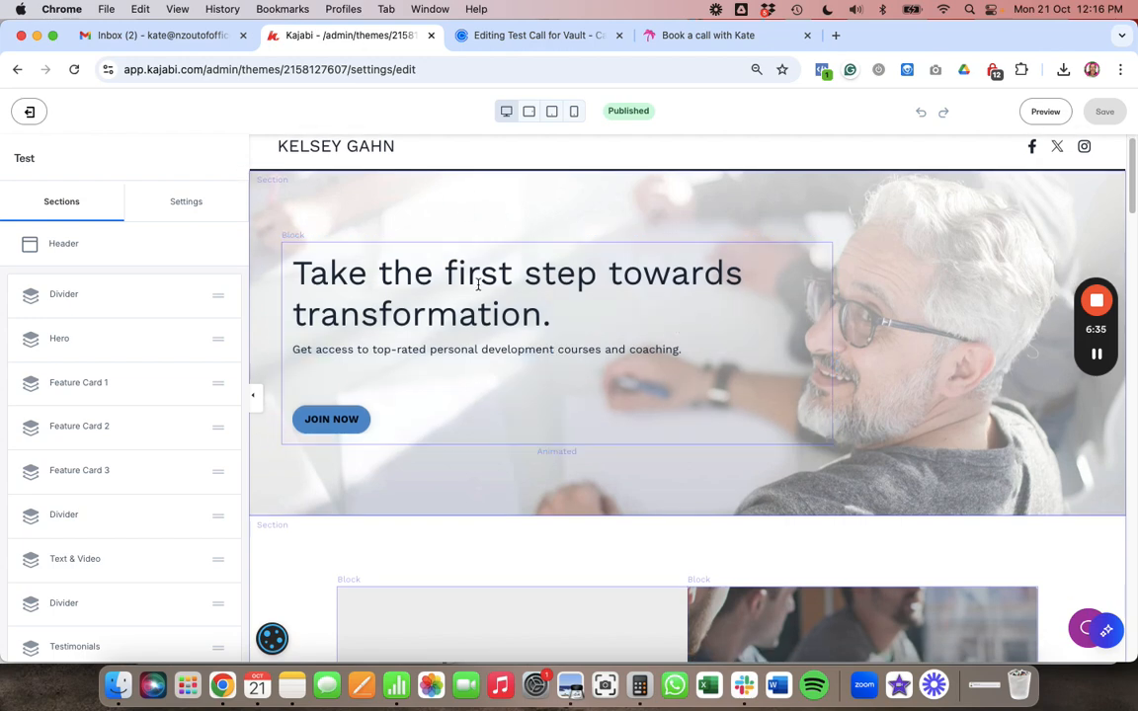
{"action": "scroll", "coordinate": [478, 285], "scroll_direction": "down", "scroll_amount": 1}
{"action": "scroll", "coordinate": [478, 284], "scroll_direction": "up", "scroll_amount": 1}
- Bring up the existing embedded scheduler on the 'Book a call with Kate' site's Contact page
{"action": "left_click", "coordinate": [715, 40]}
{"action": "scroll", "coordinate": [579, 317], "scroll_direction": "up", "scroll_amount": 8}
{"action": "scroll", "coordinate": [579, 317], "scroll_direction": "down", "scroll_amount": 4}
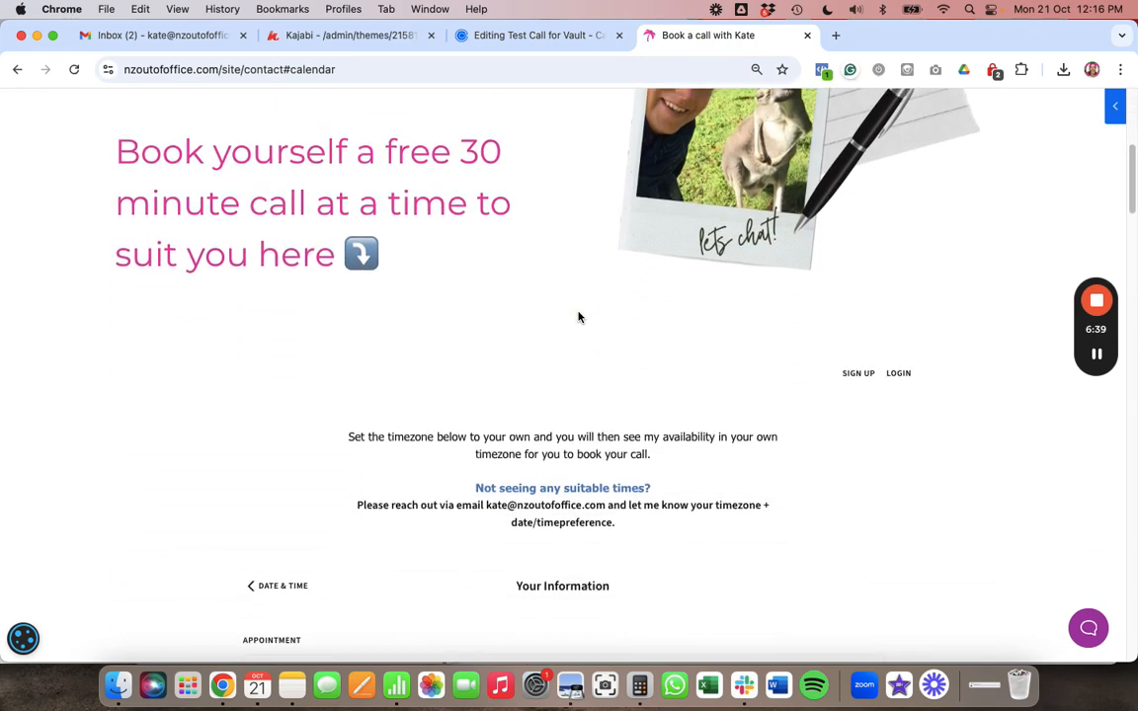
{"action": "scroll", "coordinate": [579, 317], "scroll_direction": "up", "scroll_amount": 5}
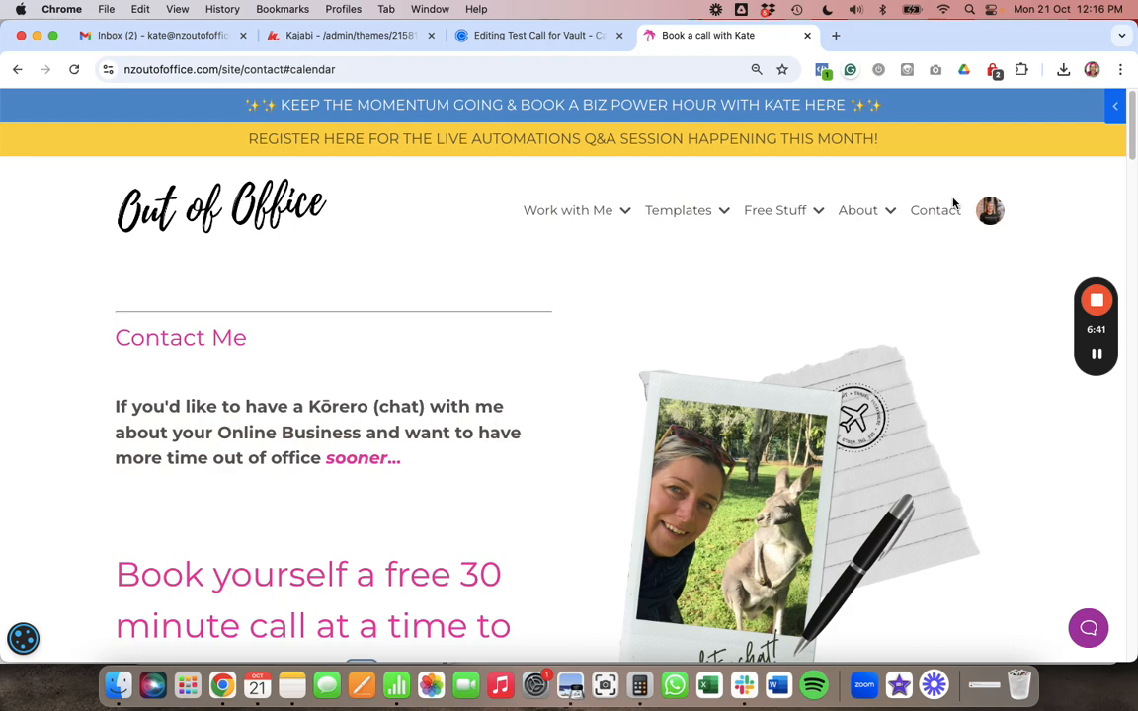
{"action": "left_click", "coordinate": [944, 213]}
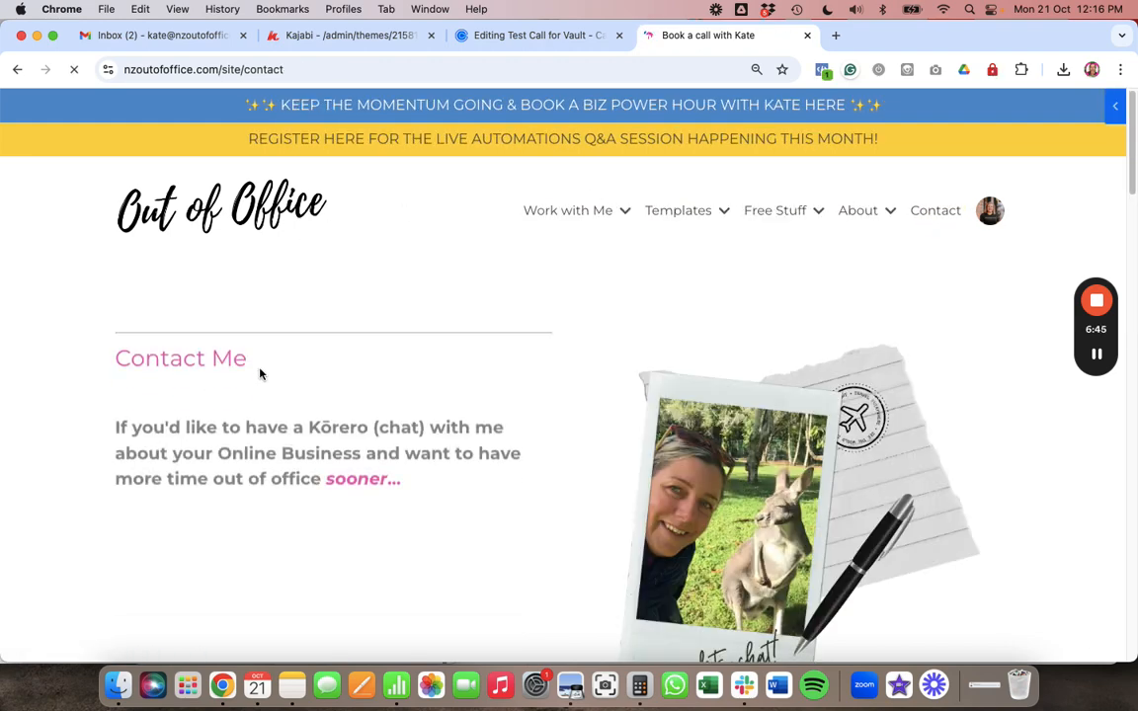
{"action": "scroll", "coordinate": [258, 374], "scroll_direction": "down", "scroll_amount": 5}
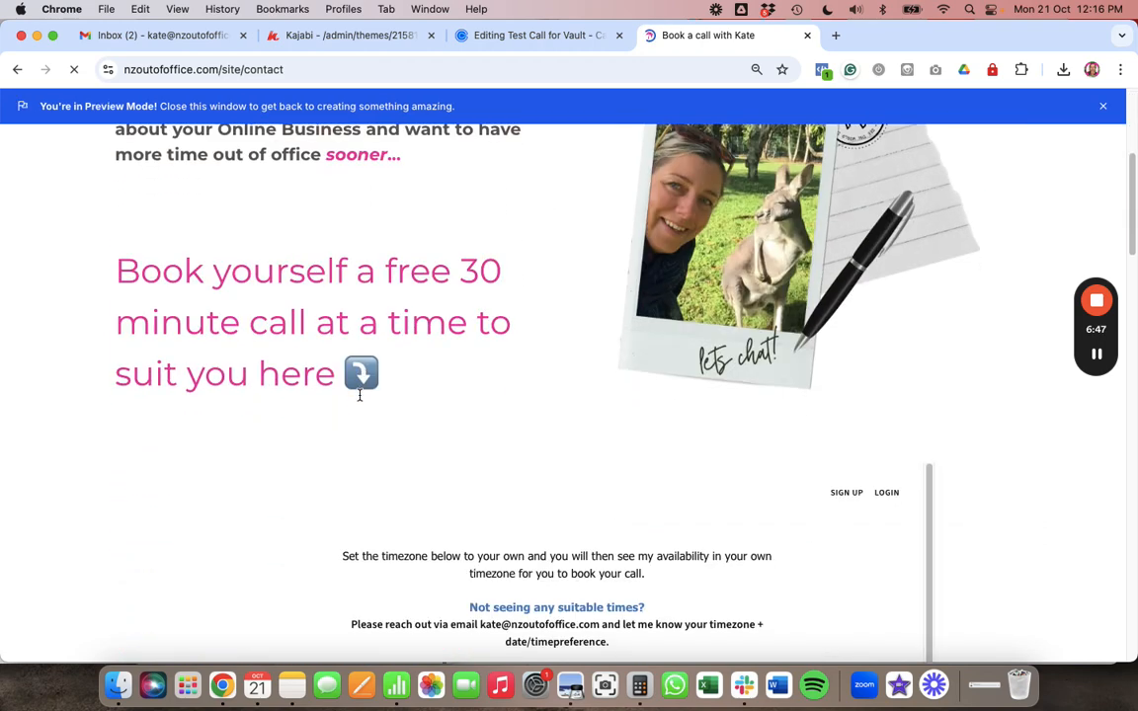
{"action": "scroll", "coordinate": [617, 457], "scroll_direction": "down", "scroll_amount": 5}
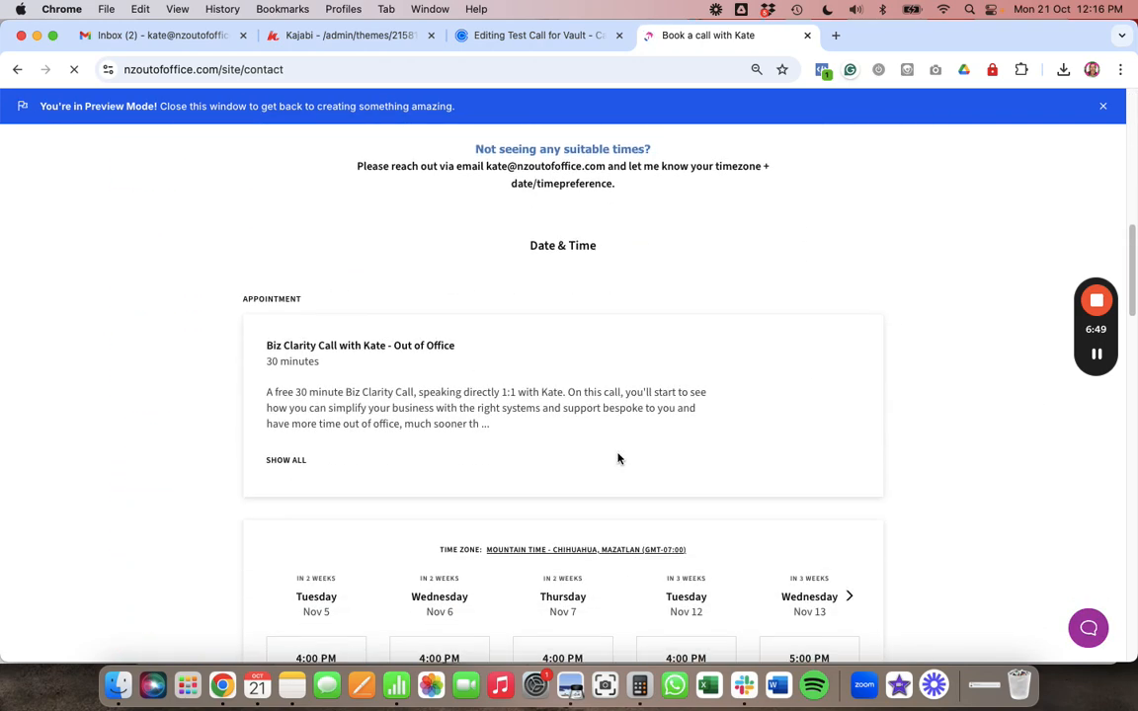
- Add an empty Custom Section near the bottom of the Kajabi page
{"action": "left_click", "coordinate": [341, 35]}
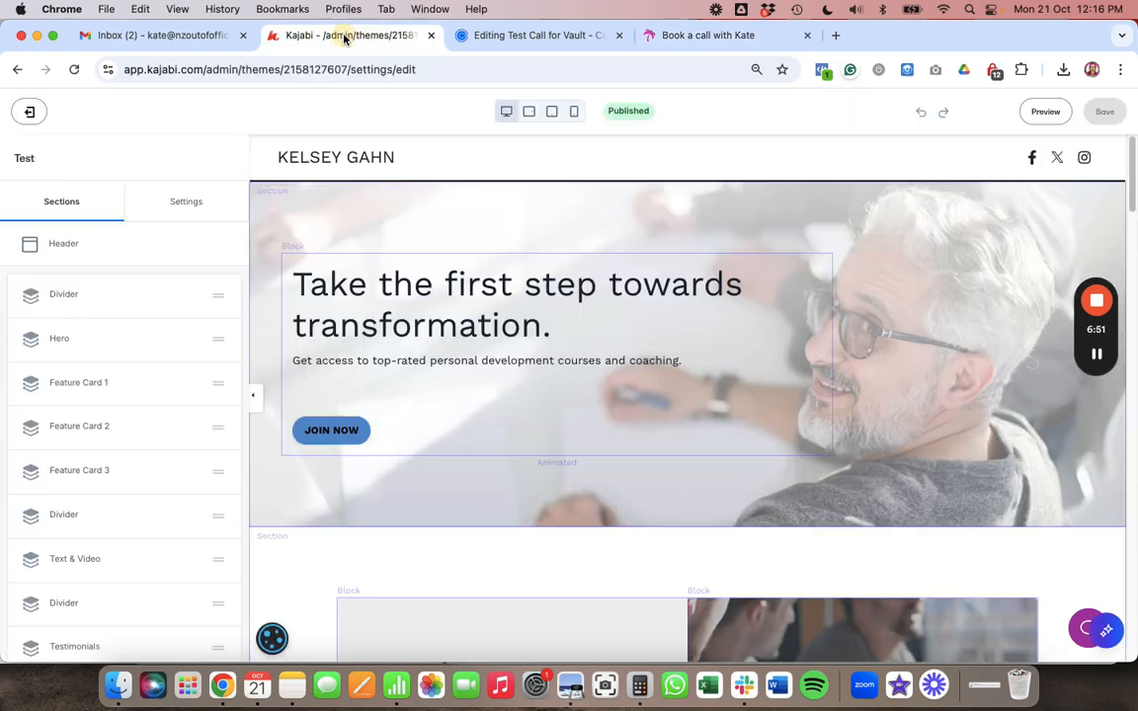
{"action": "scroll", "coordinate": [494, 312], "scroll_direction": "down", "scroll_amount": 10}
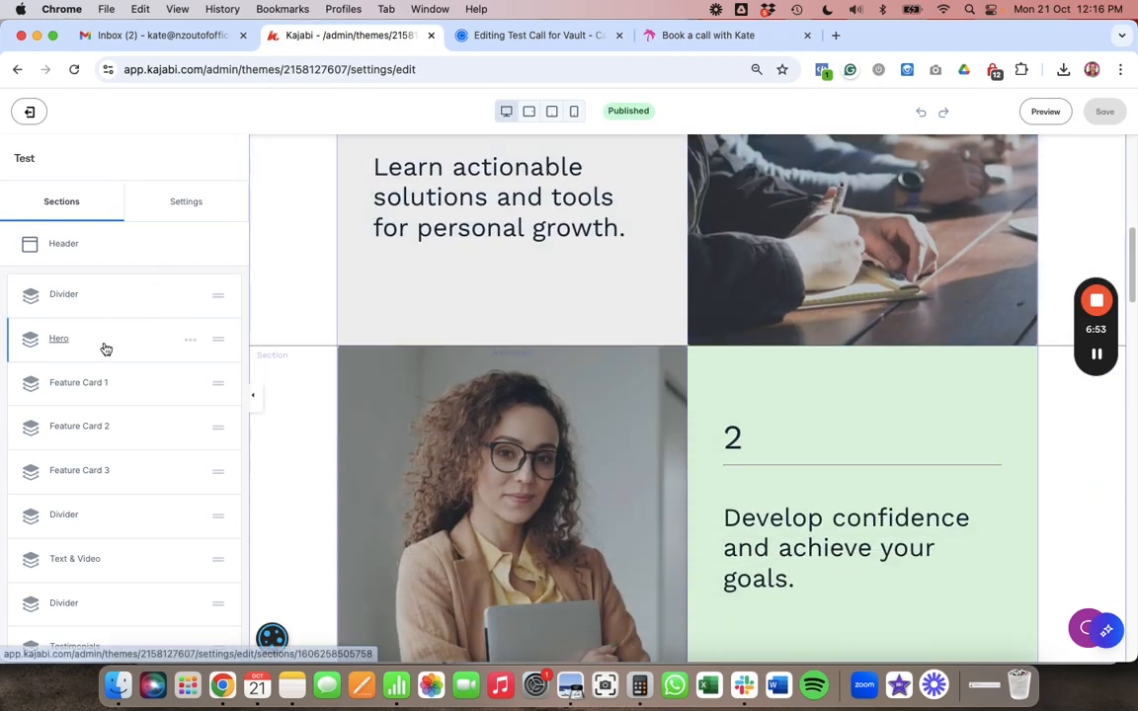
{"action": "scroll", "coordinate": [104, 348], "scroll_direction": "down", "scroll_amount": 8}
{"action": "left_click", "coordinate": [79, 420]}
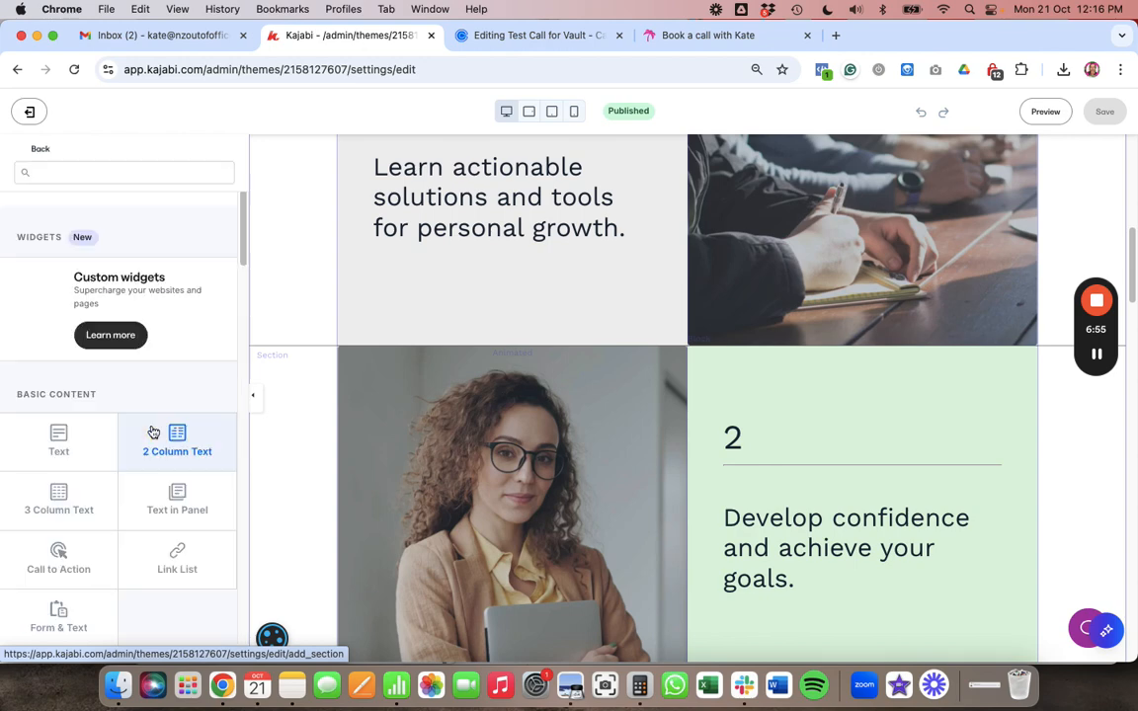
{"action": "scroll", "coordinate": [153, 432], "scroll_direction": "down", "scroll_amount": 5}
{"action": "scroll", "coordinate": [153, 431], "scroll_direction": "down", "scroll_amount": 5}
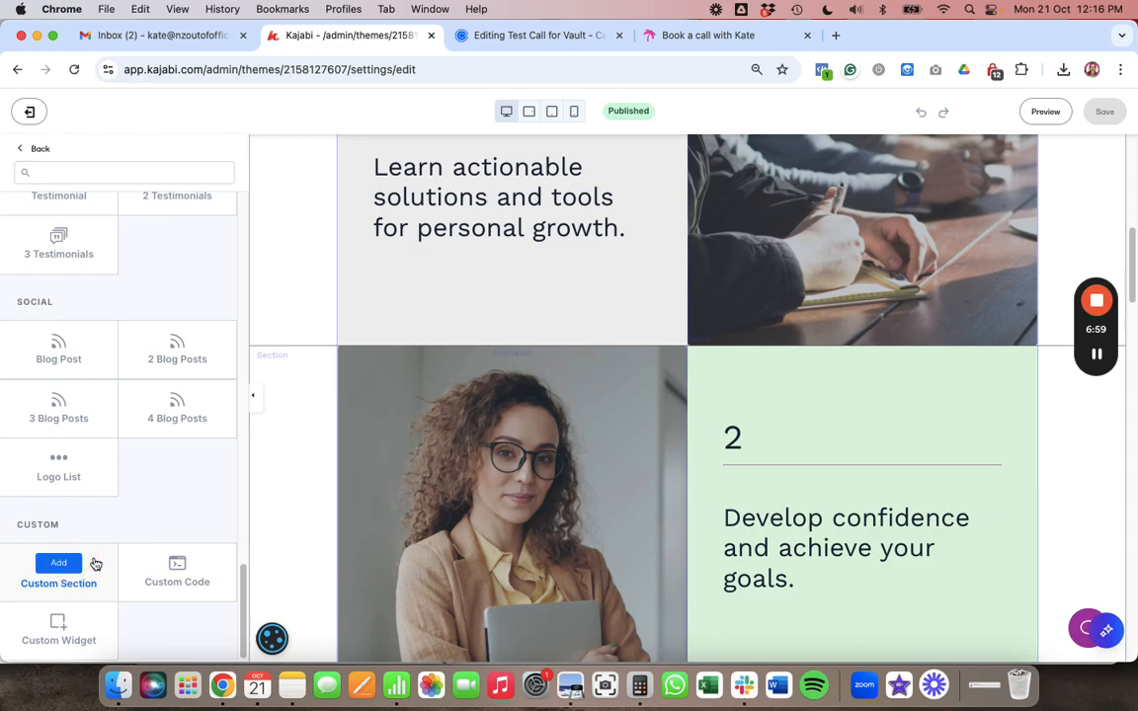
{"action": "left_click", "coordinate": [56, 561]}
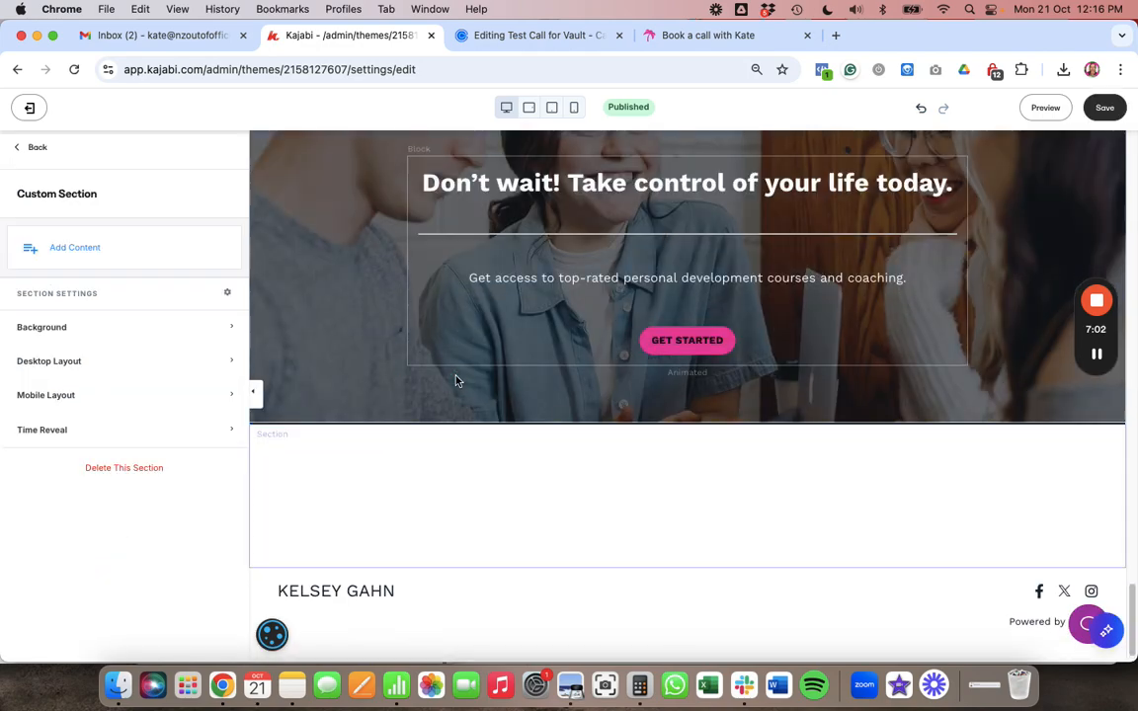
- Insert a Custom Code block in the new section and paste the Calendly inline embed code
{"action": "left_click", "coordinate": [476, 515]}
{"action": "left_click", "coordinate": [83, 253]}
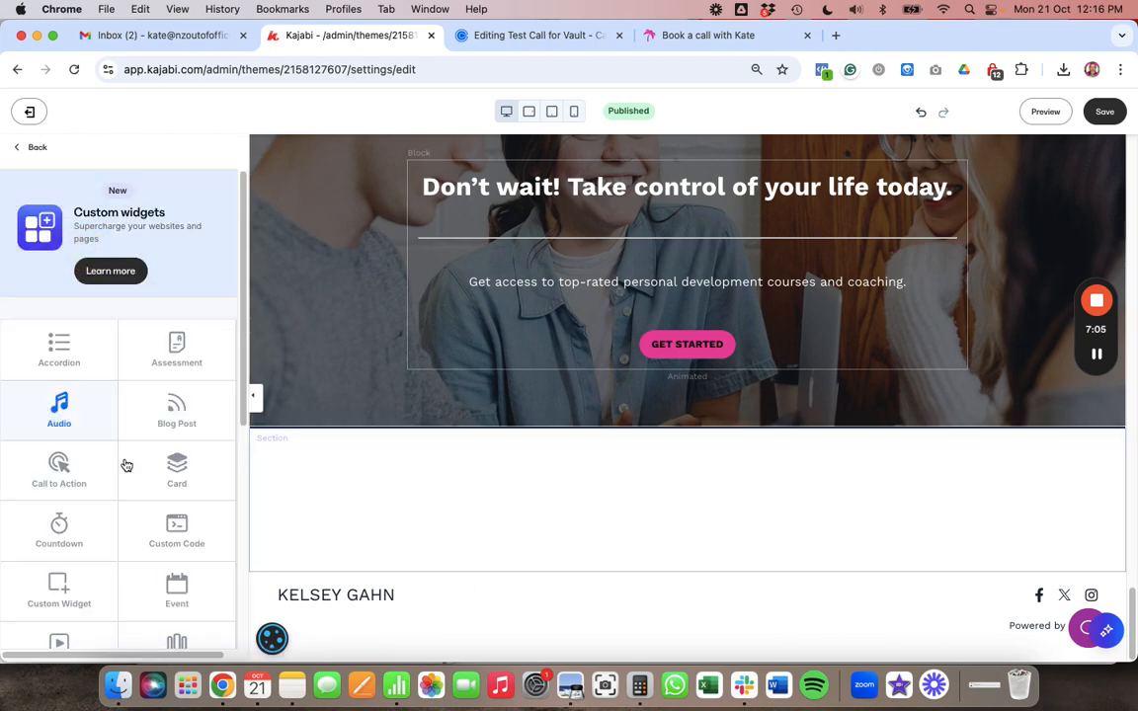
{"action": "left_click", "coordinate": [176, 531]}
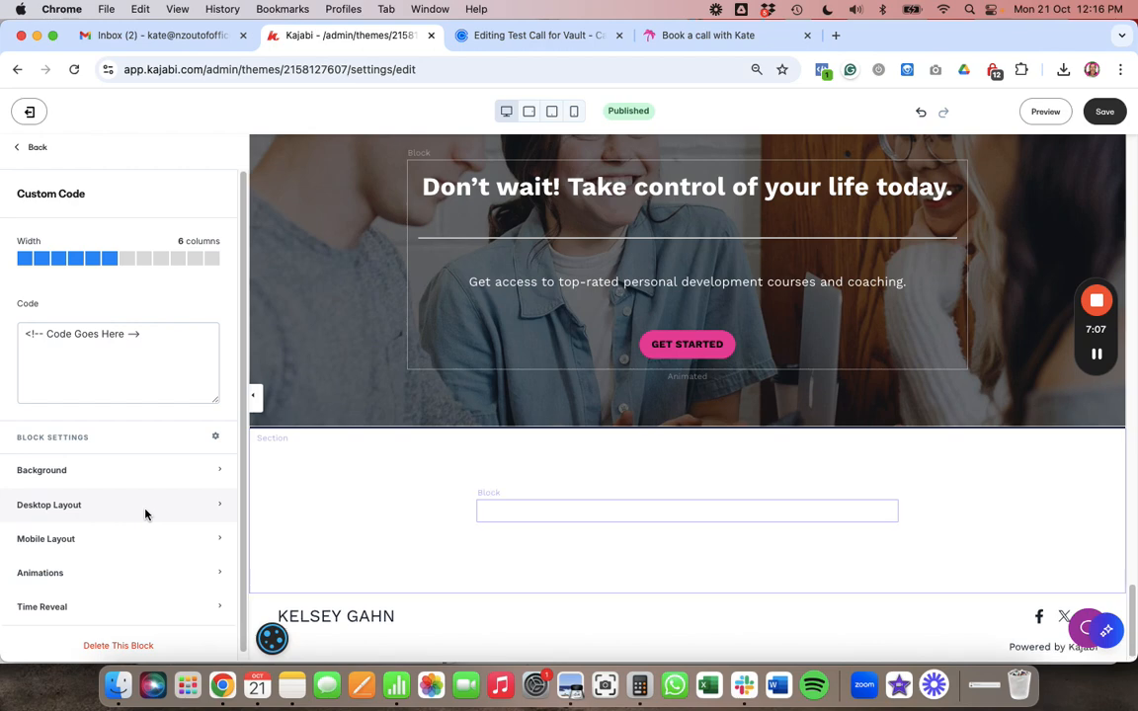
{"action": "left_click", "coordinate": [169, 343]}
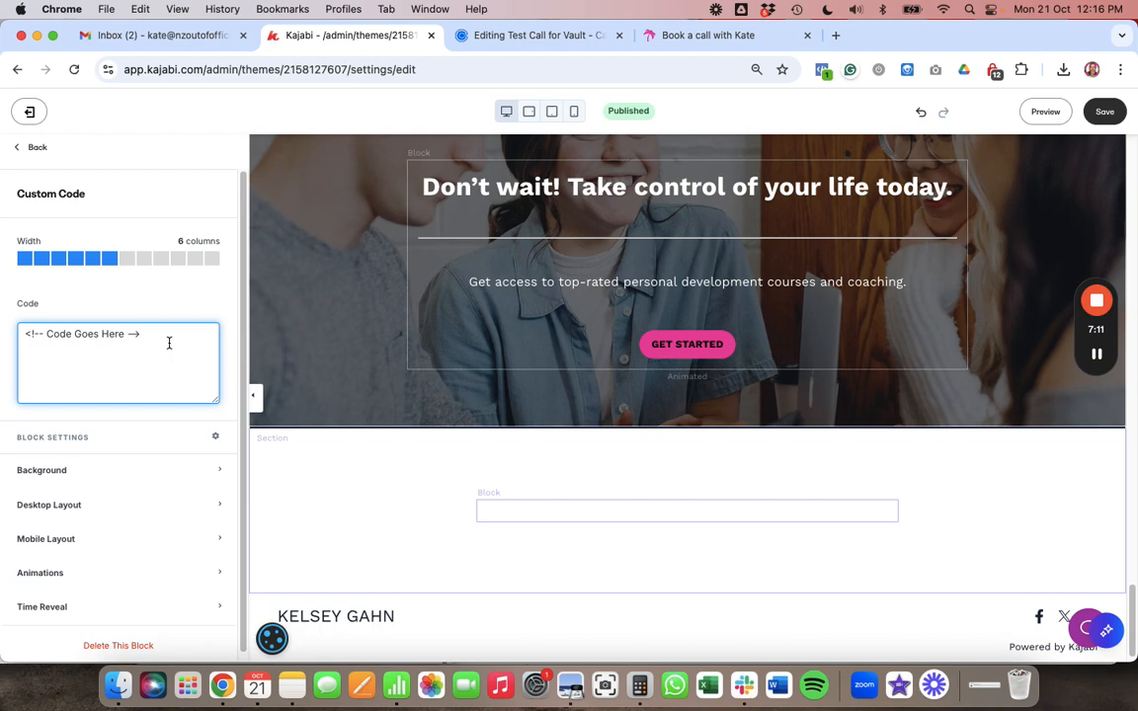
{"action": "key", "text": "super+v"}
- Check the Test Call for Vault embed code, then save the Kajabi page
{"action": "left_click", "coordinate": [525, 36]}
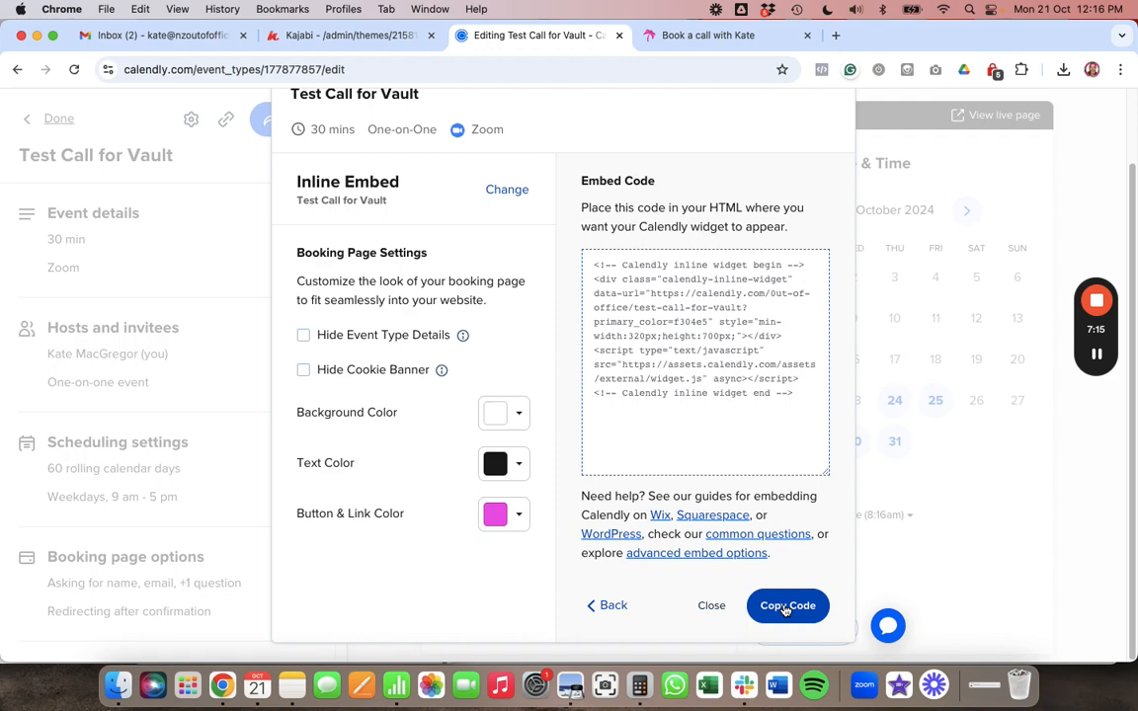
{"action": "left_click", "coordinate": [313, 36]}
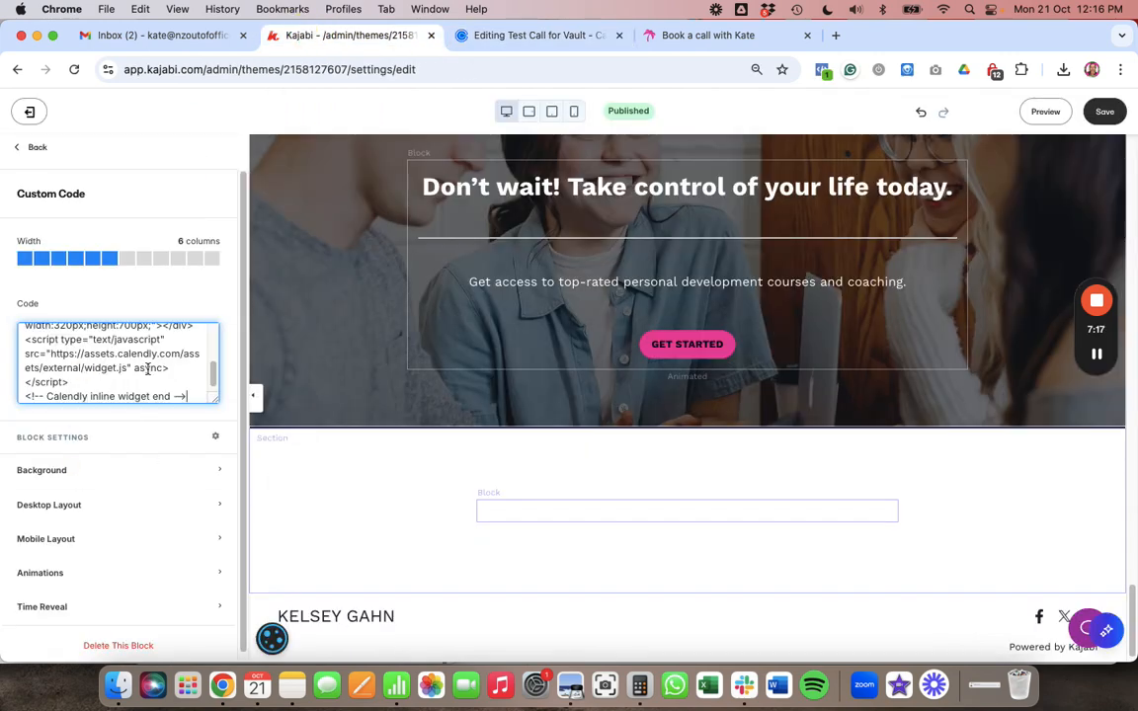
{"action": "left_click", "coordinate": [1111, 110]}
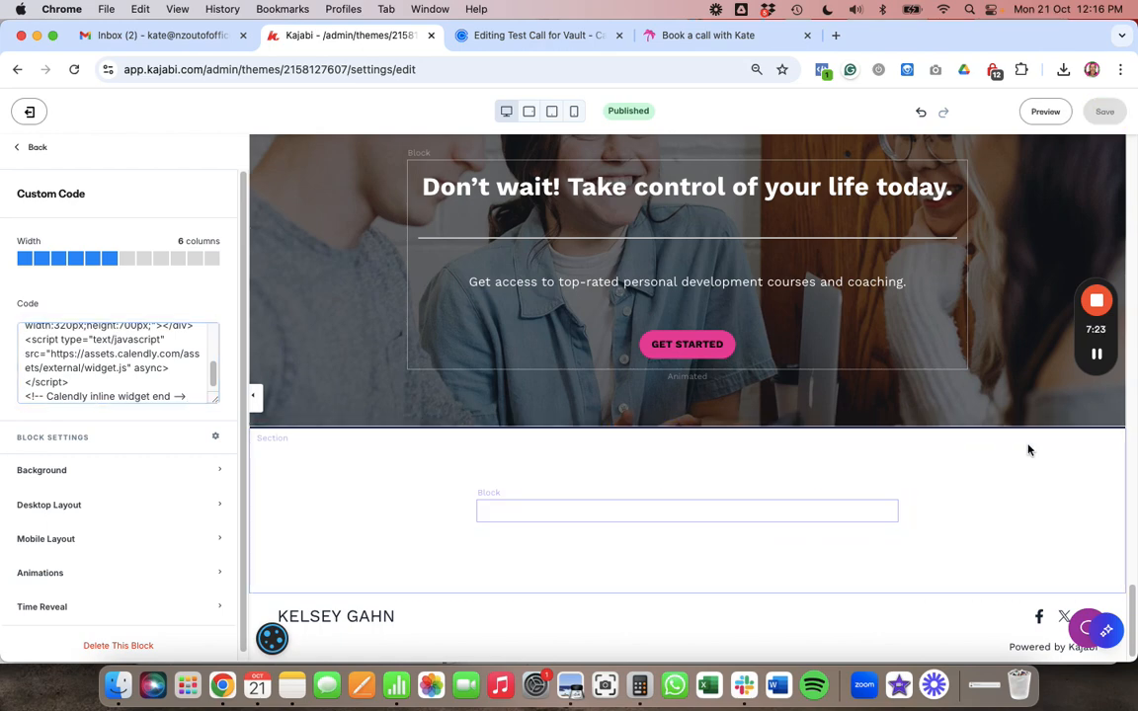
- Confirm the Calendly calendar renders in the block and open a live page preview
{"action": "scroll", "coordinate": [1028, 450], "scroll_direction": "down", "scroll_amount": 2}
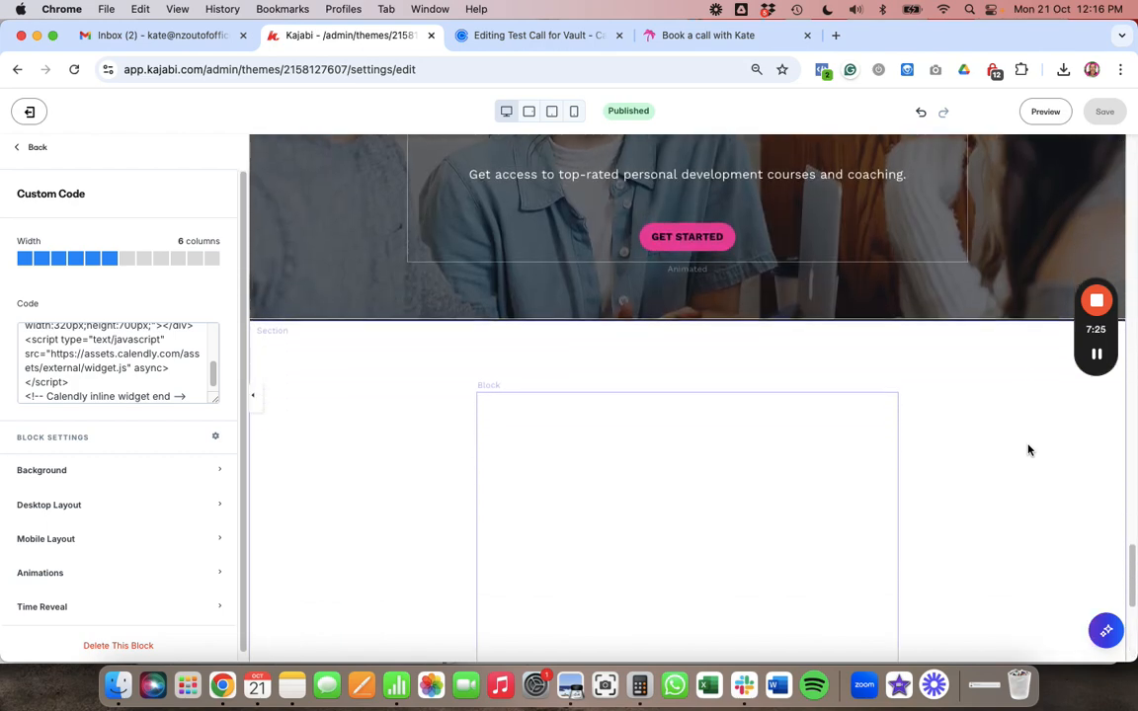
{"action": "scroll", "coordinate": [1029, 450], "scroll_direction": "down", "scroll_amount": 5}
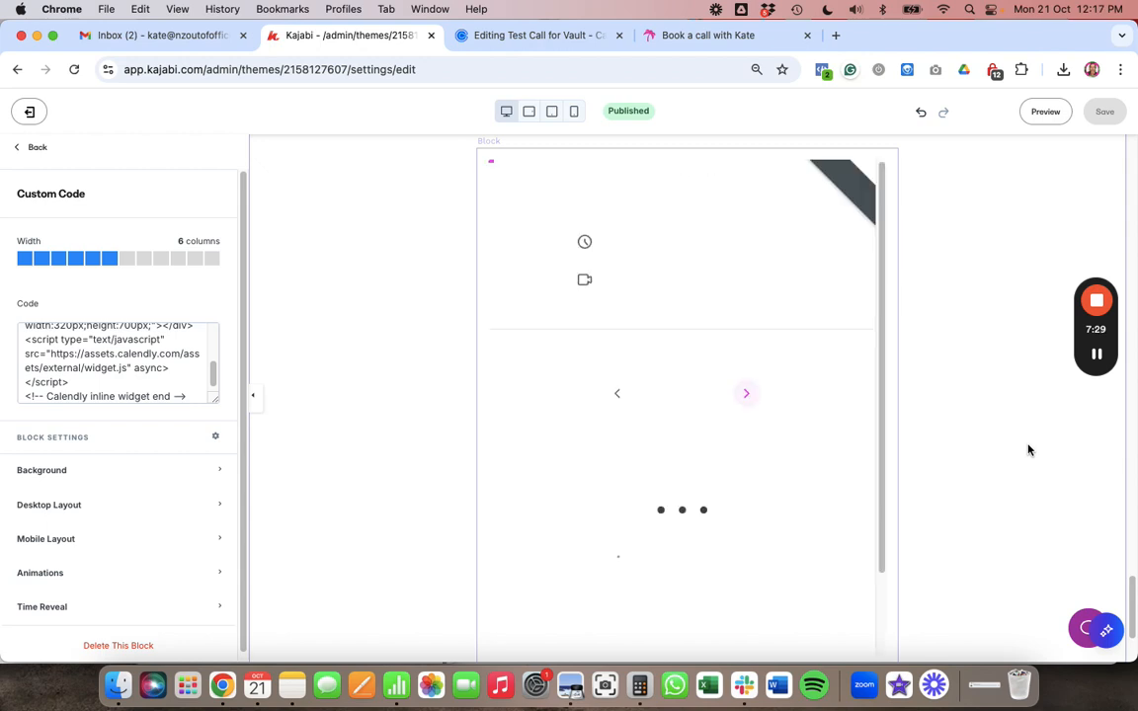
{"action": "scroll", "coordinate": [1029, 450], "scroll_direction": "down", "scroll_amount": 1}
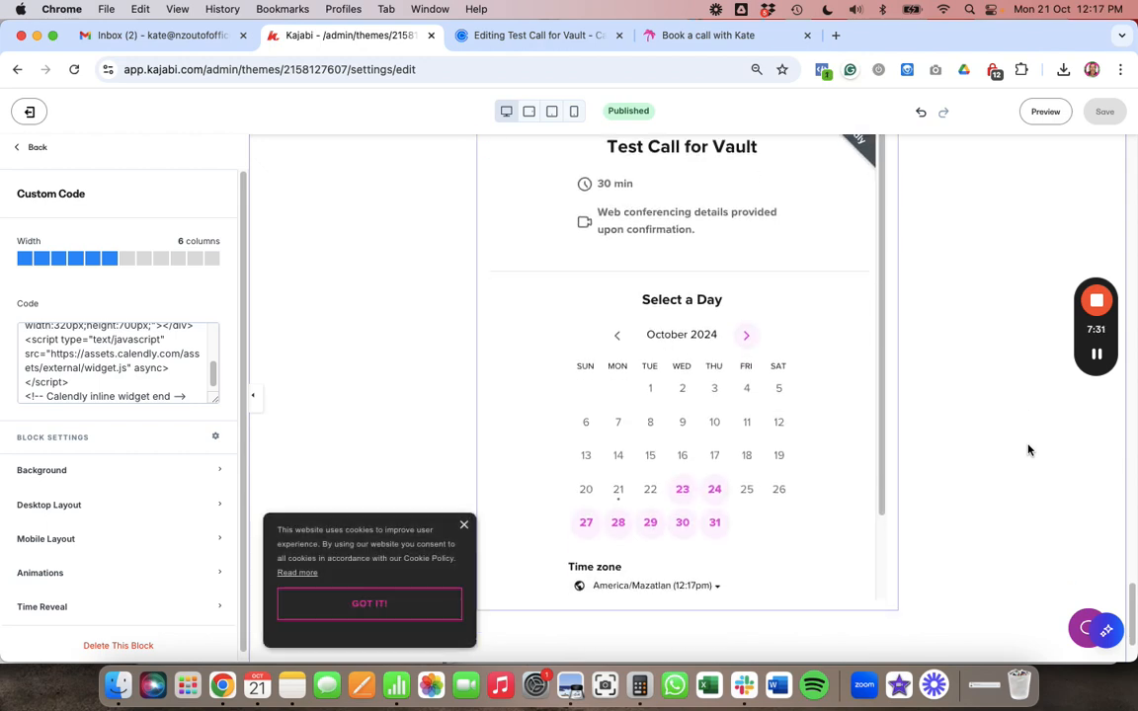
{"action": "scroll", "coordinate": [1023, 405], "scroll_direction": "up", "scroll_amount": 7}
{"action": "left_click", "coordinate": [1049, 113]}
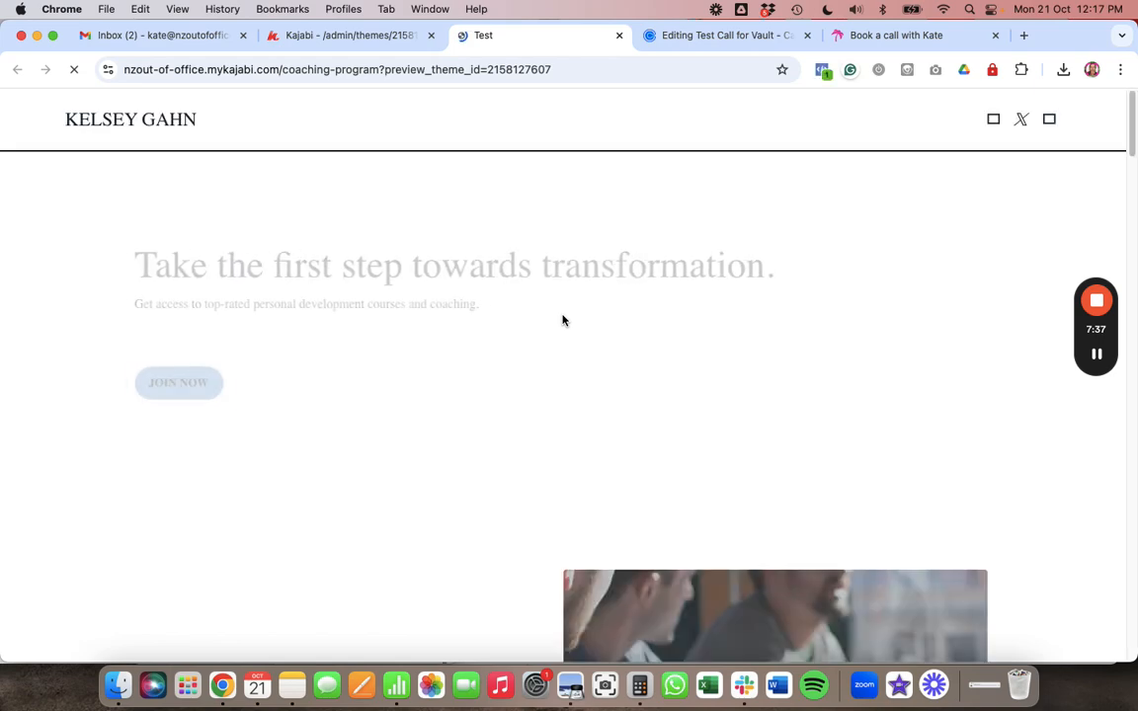
- Dismiss the site's cookie notice and bring the embedded booking widget into view
{"action": "scroll", "coordinate": [562, 319], "scroll_direction": "down", "scroll_amount": 5}
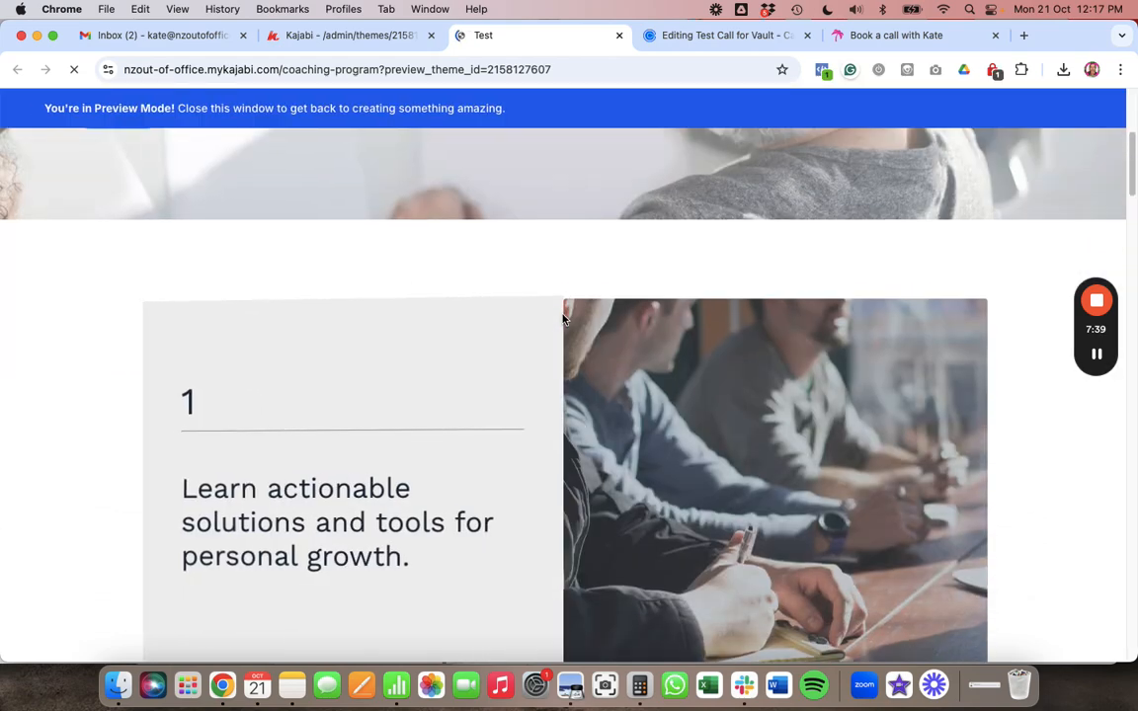
{"action": "scroll", "coordinate": [562, 319], "scroll_direction": "down", "scroll_amount": 10}
{"action": "scroll", "coordinate": [562, 319], "scroll_direction": "down", "scroll_amount": 10}
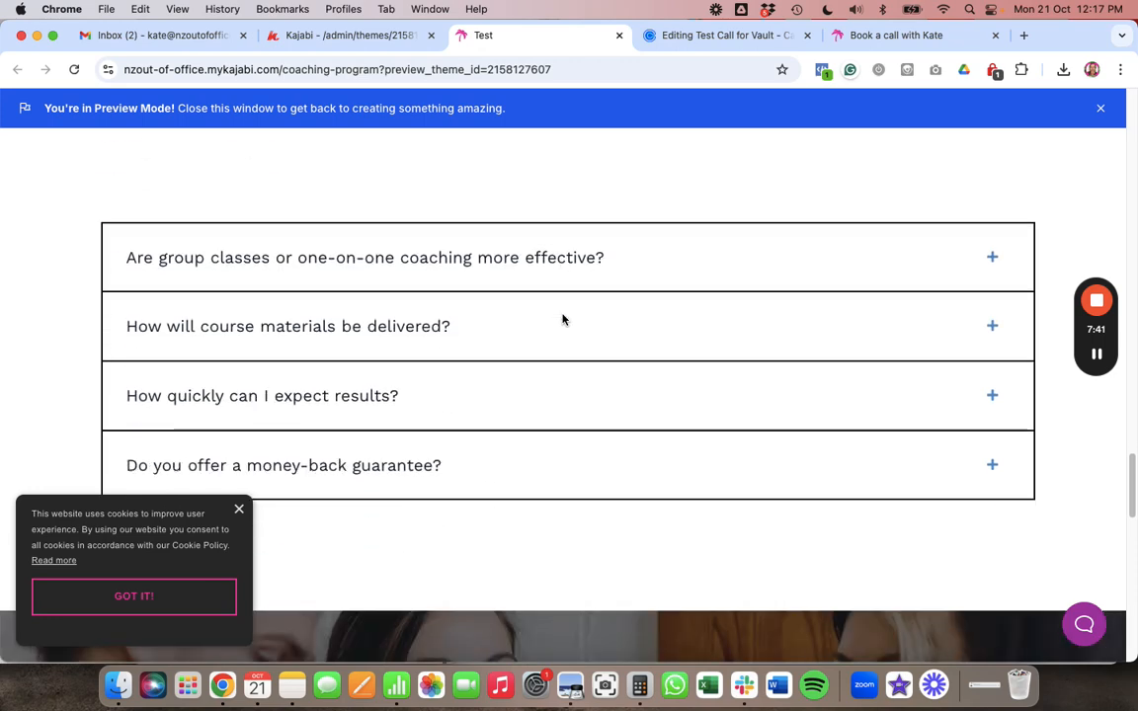
{"action": "left_click", "coordinate": [145, 600]}
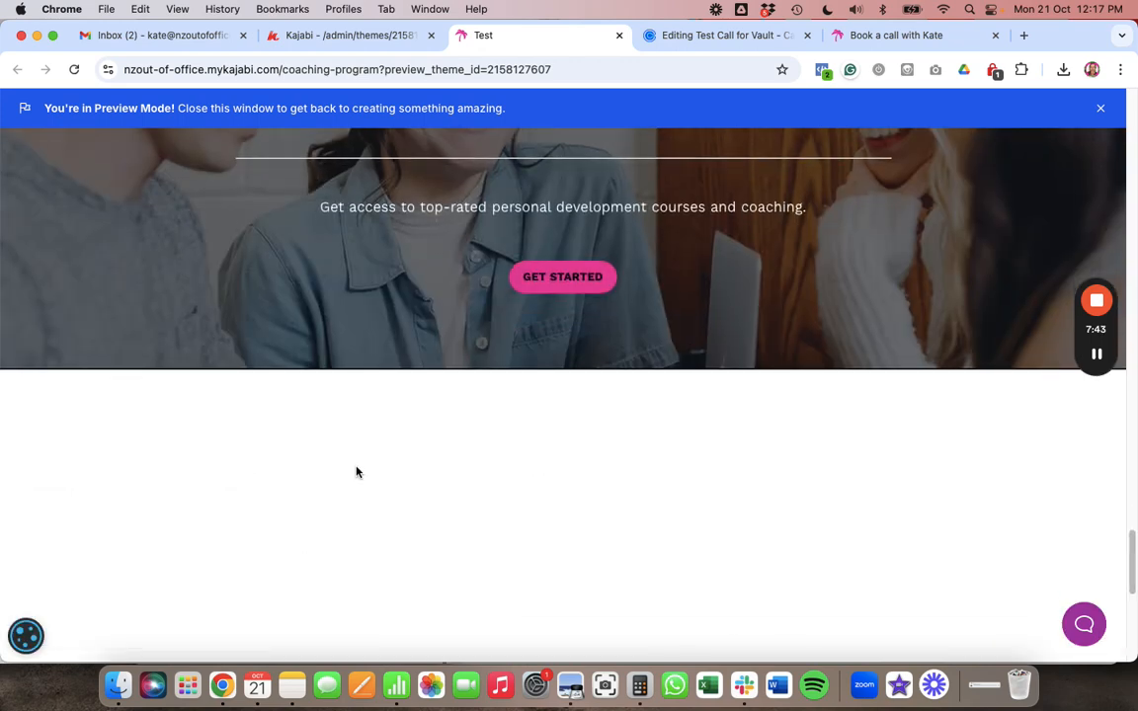
{"action": "scroll", "coordinate": [356, 472], "scroll_direction": "down", "scroll_amount": 4}
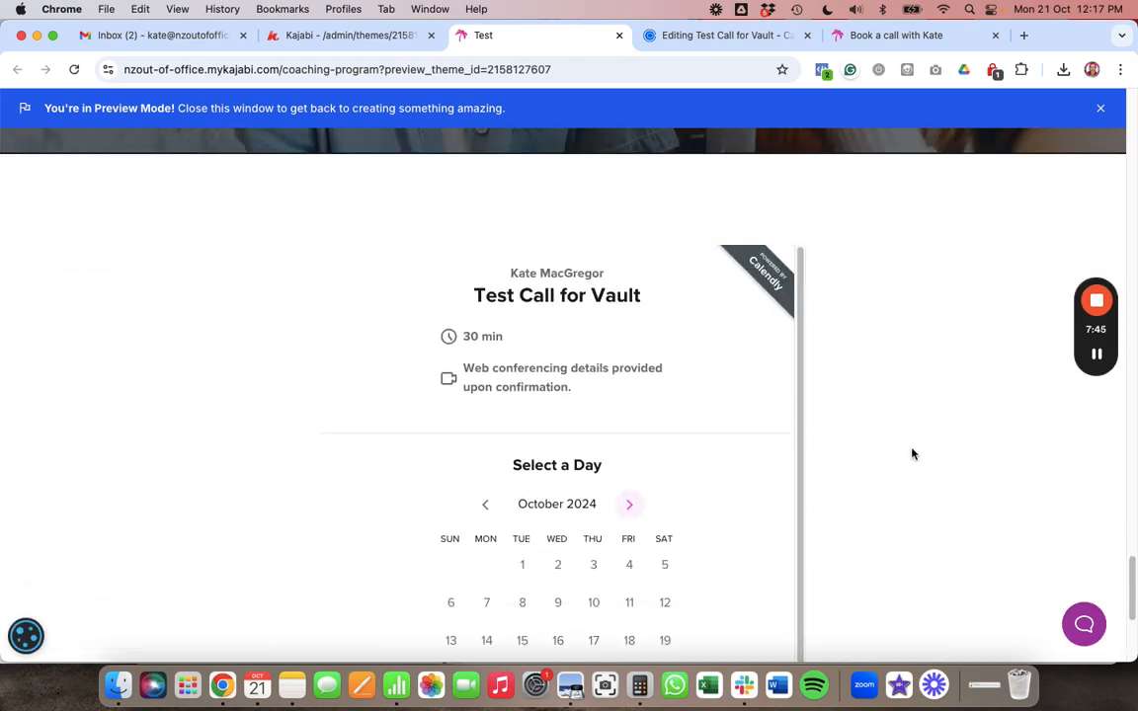
{"action": "scroll", "coordinate": [912, 454], "scroll_direction": "down", "scroll_amount": 4}
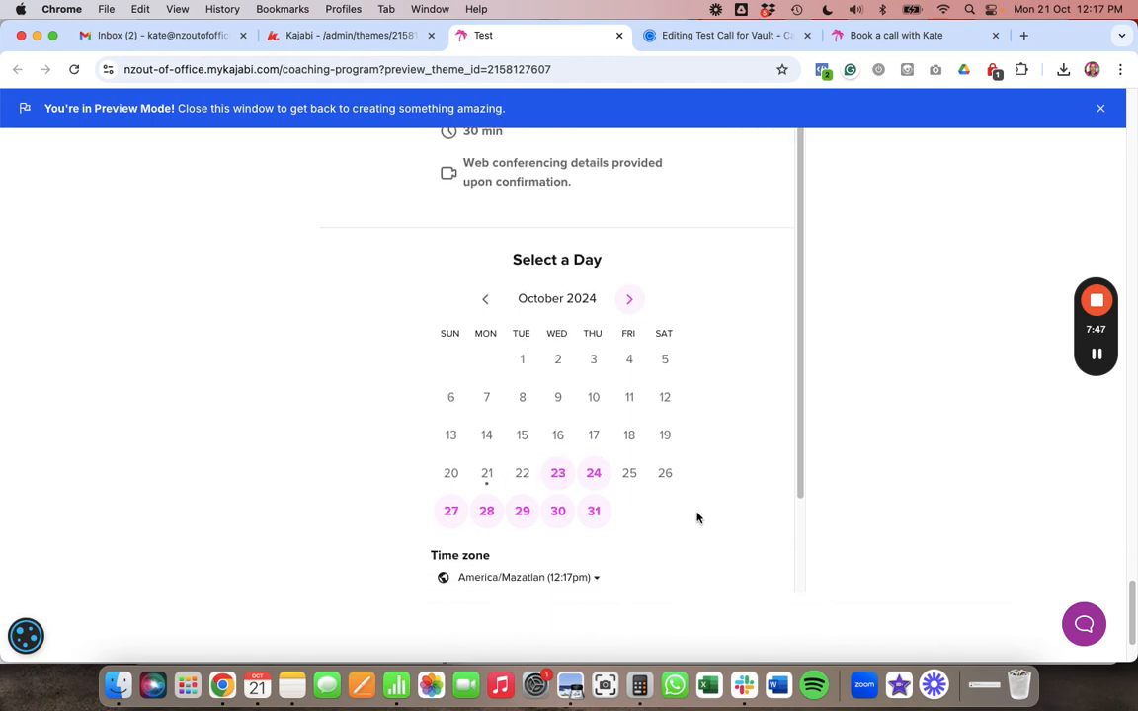
{"action": "scroll", "coordinate": [695, 516], "scroll_direction": "down", "scroll_amount": 3}
{"action": "scroll", "coordinate": [690, 506], "scroll_direction": "up", "scroll_amount": 5}
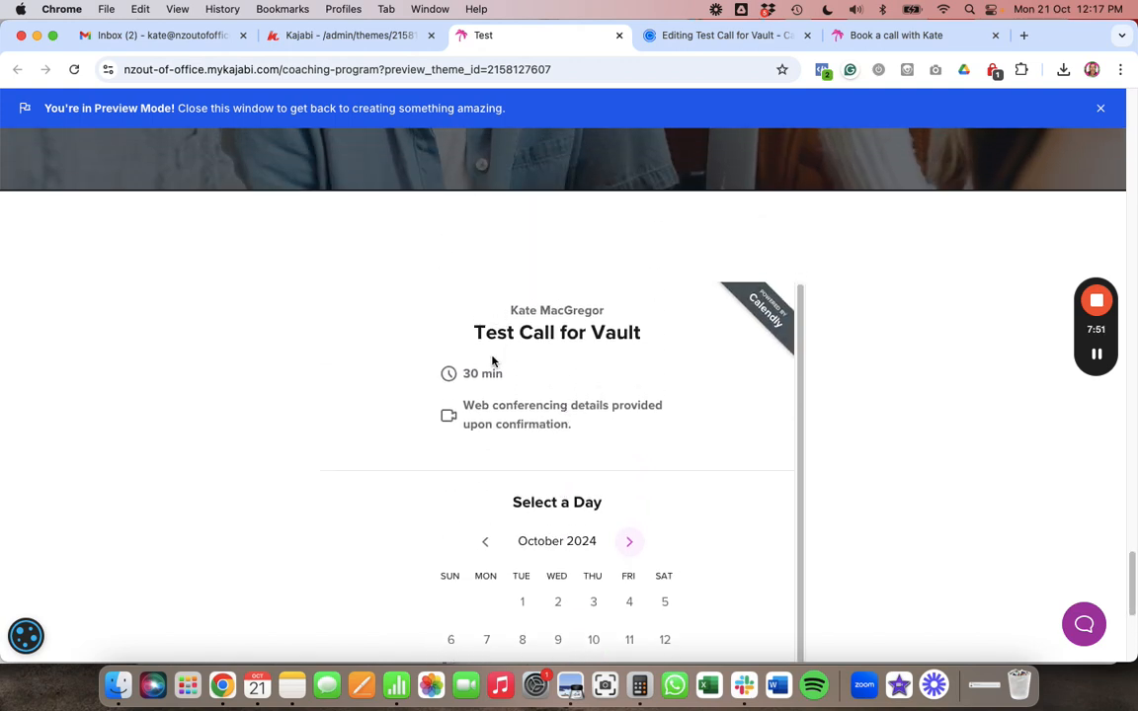
{"action": "scroll", "coordinate": [606, 466], "scroll_direction": "down", "scroll_amount": 2}
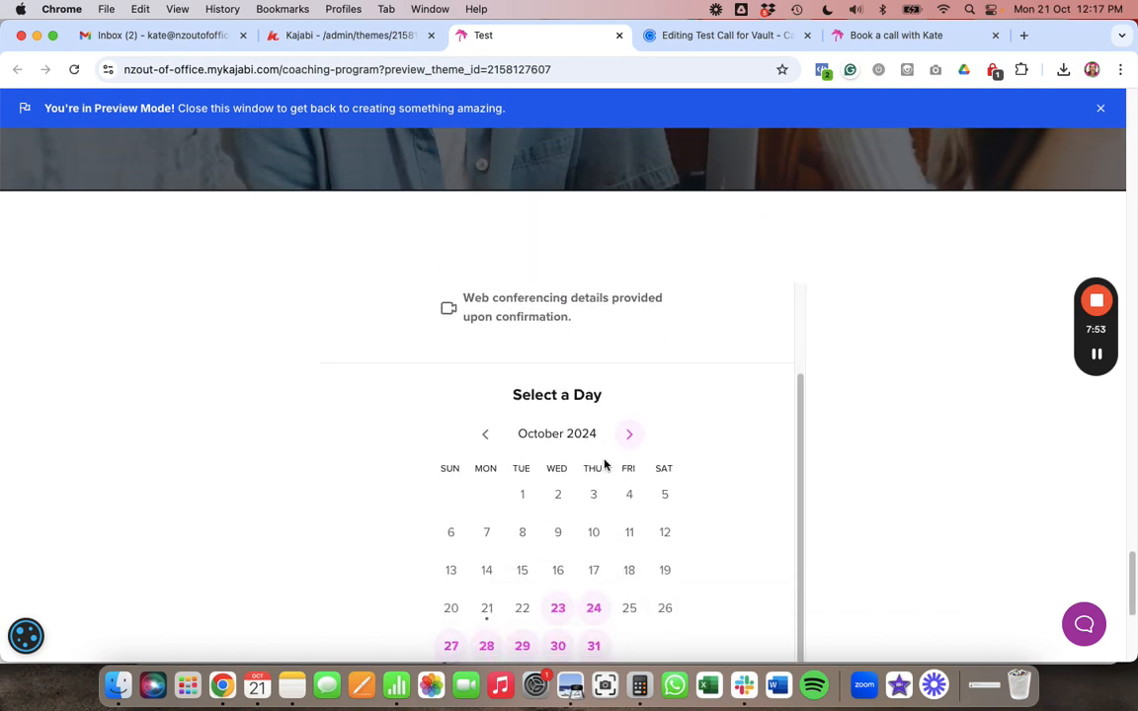
{"action": "scroll", "coordinate": [606, 464], "scroll_direction": "down", "scroll_amount": 3}
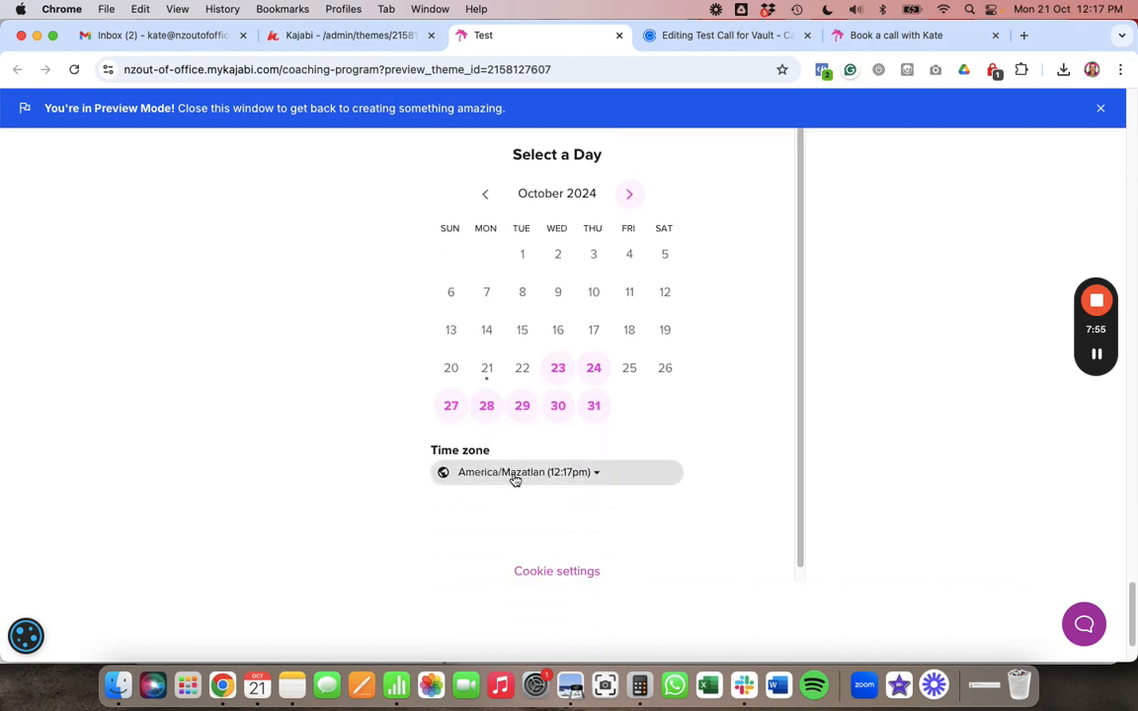
- Pick the 2:30pm slot on Wednesday, October 23, 2024 in America/Mazatlan time
{"action": "left_click", "coordinate": [598, 478]}
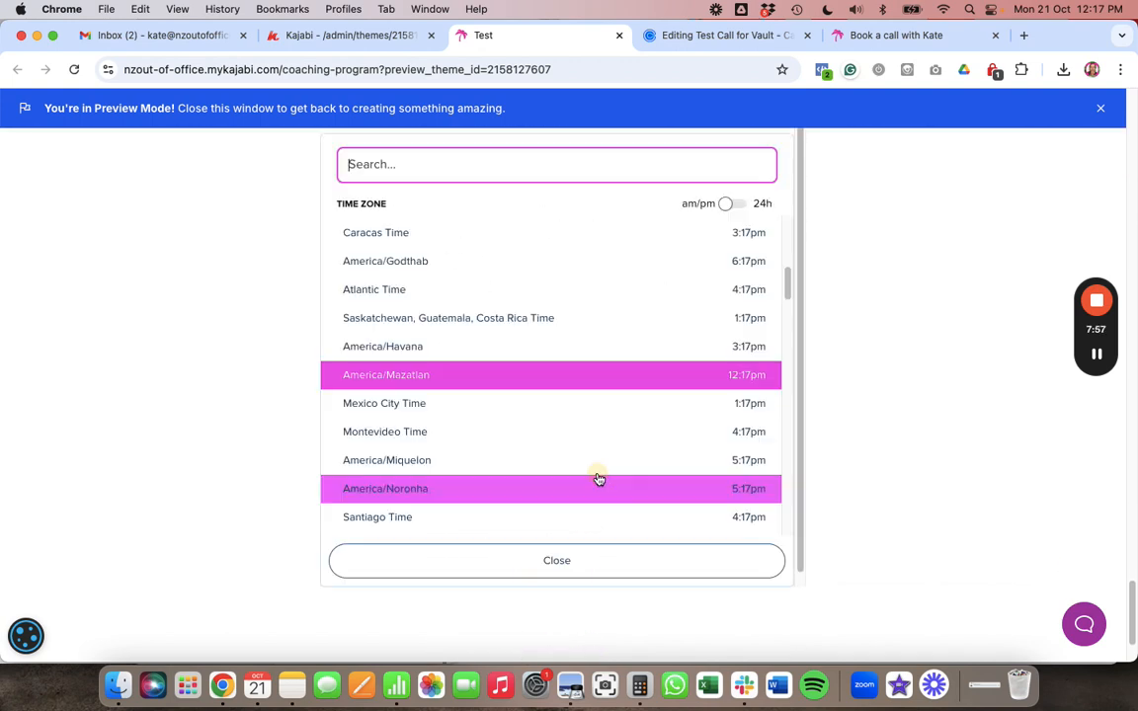
{"action": "left_click", "coordinate": [901, 369]}
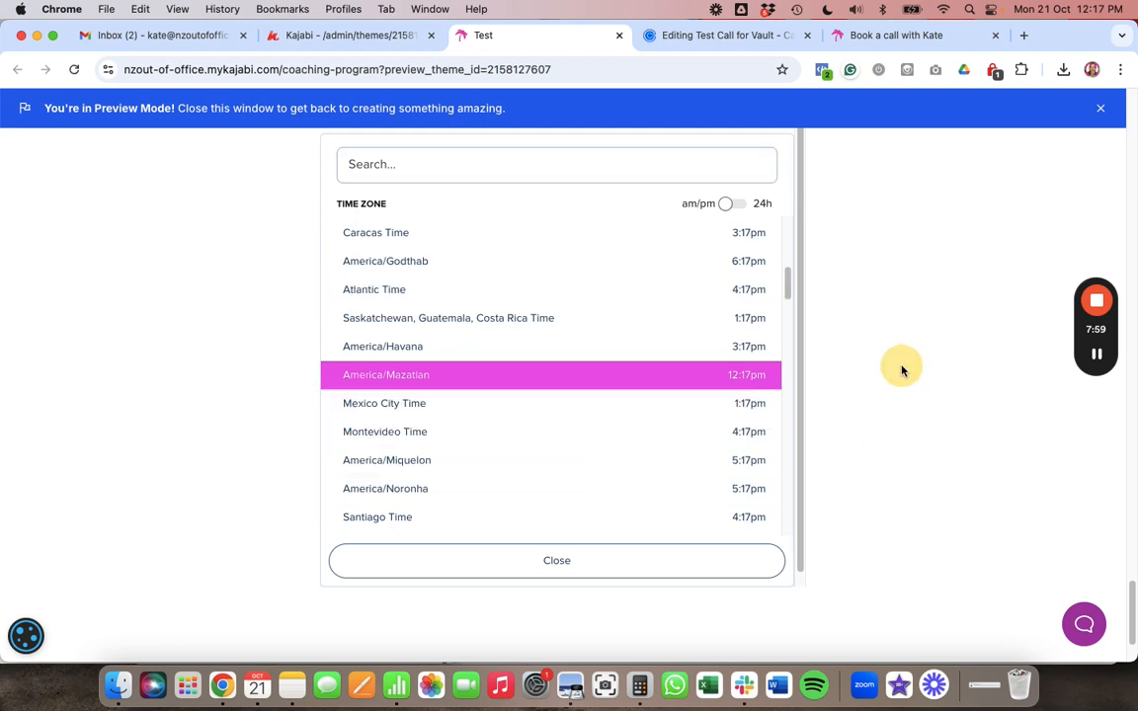
{"action": "scroll", "coordinate": [676, 317], "scroll_direction": "up", "scroll_amount": 5}
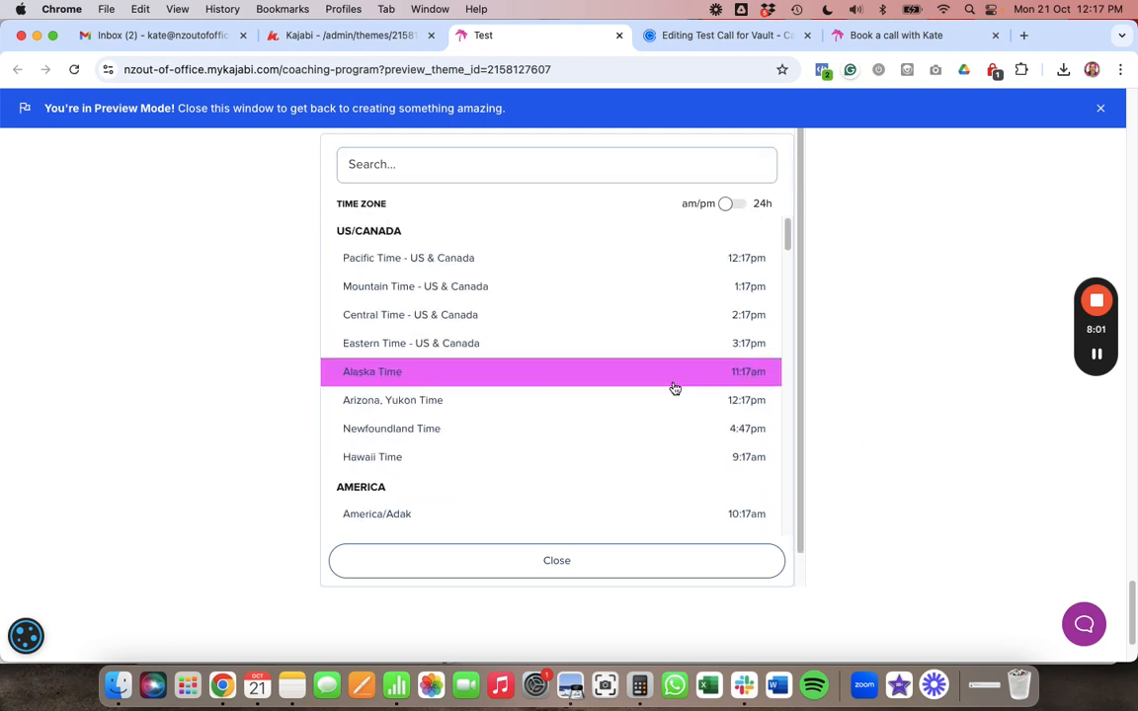
{"action": "left_click", "coordinate": [591, 563]}
{"action": "left_click", "coordinate": [554, 470]}
{"action": "left_click", "coordinate": [561, 416]}
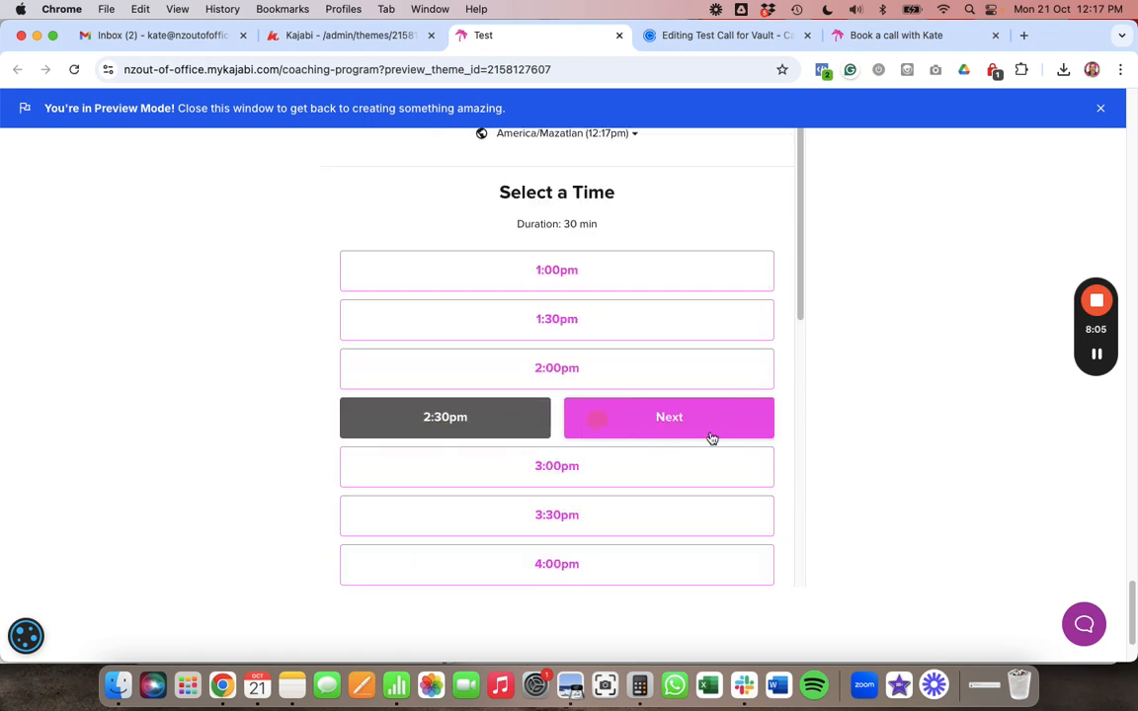
{"action": "left_click", "coordinate": [717, 426]}
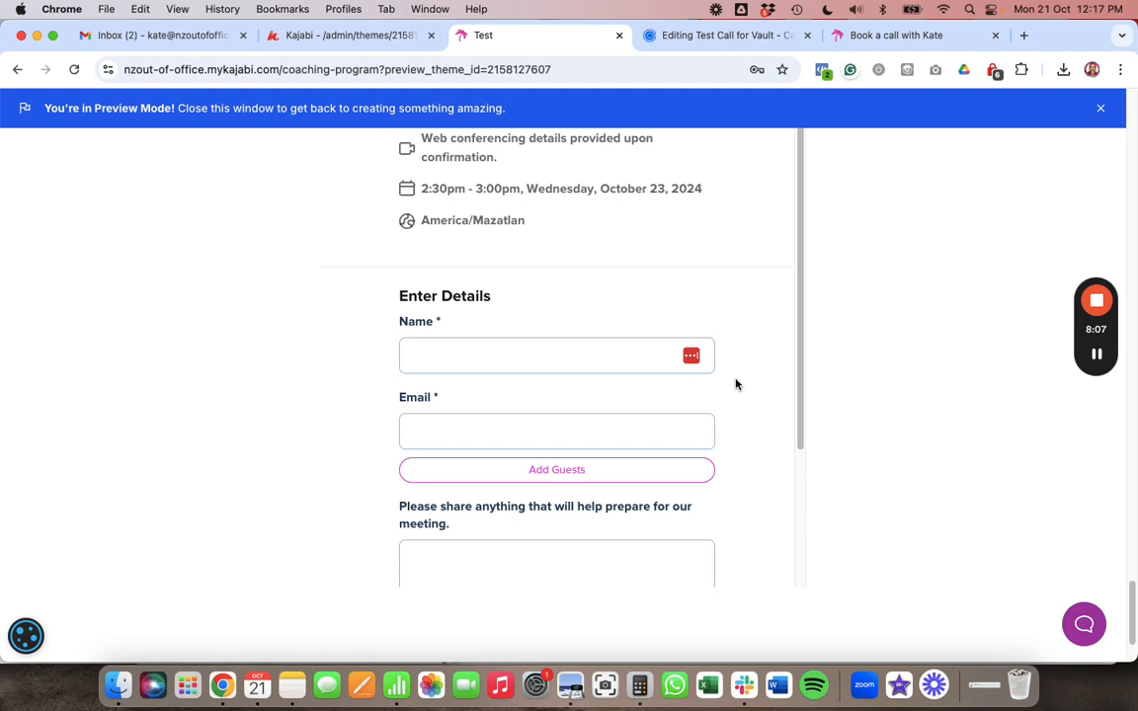
- Fill in a test name, the saved invitee e-mail and note 'sgs', then schedule the event
{"action": "scroll", "coordinate": [709, 334], "scroll_direction": "up", "scroll_amount": 3}
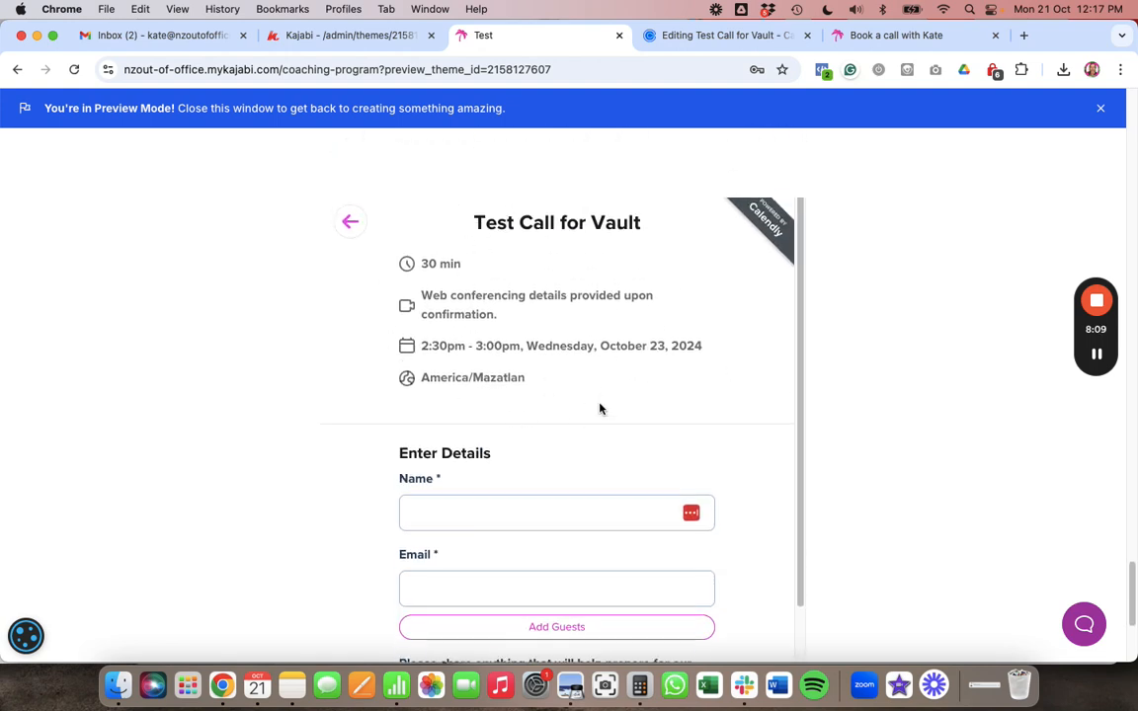
{"action": "scroll", "coordinate": [598, 405], "scroll_direction": "down", "scroll_amount": 3}
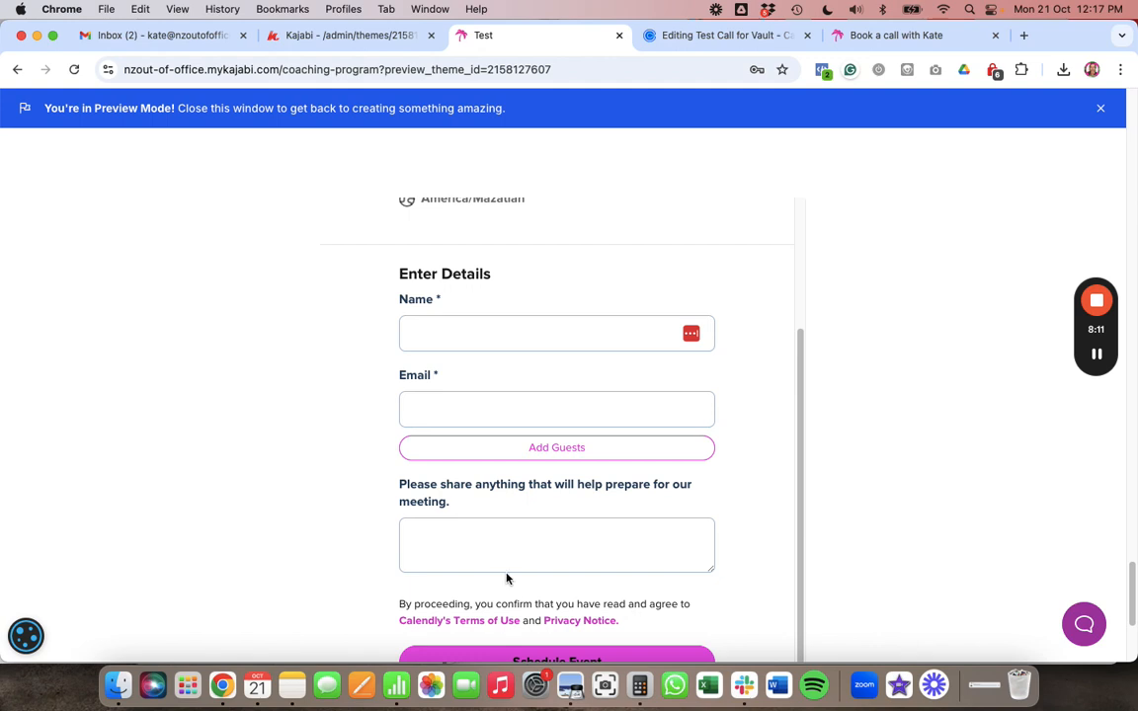
{"action": "left_click", "coordinate": [451, 330]}
{"action": "type", "text": "kate"}
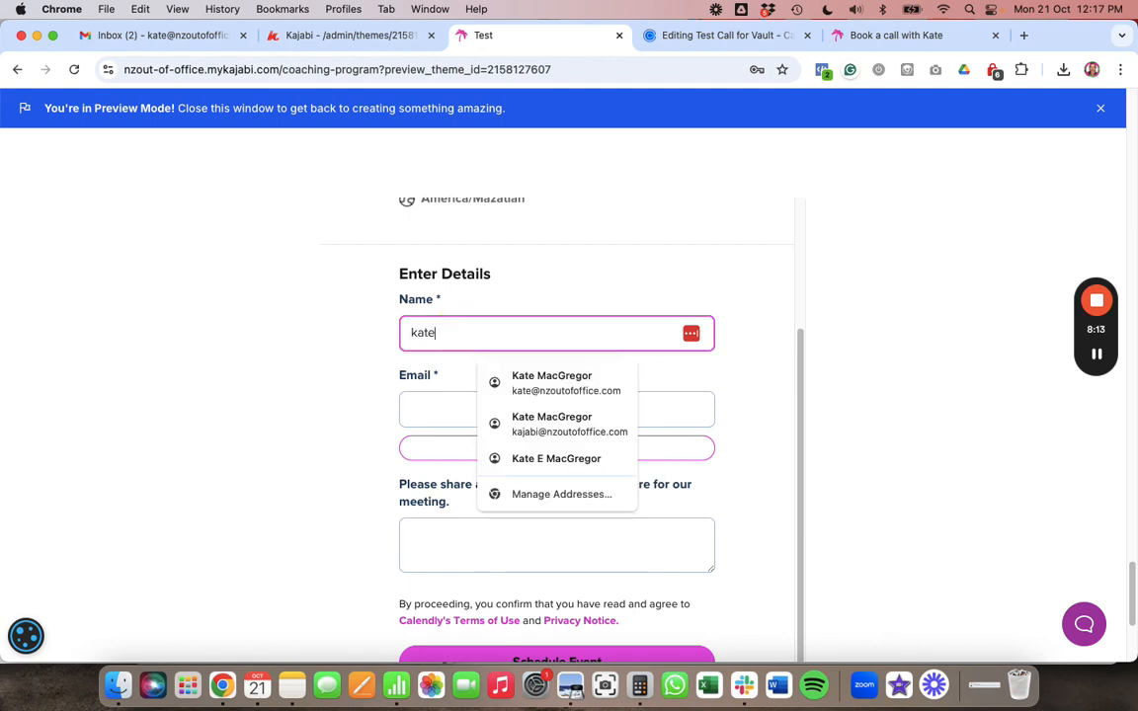
{"action": "type", "text": " test"}
{"action": "left_click", "coordinate": [413, 405]}
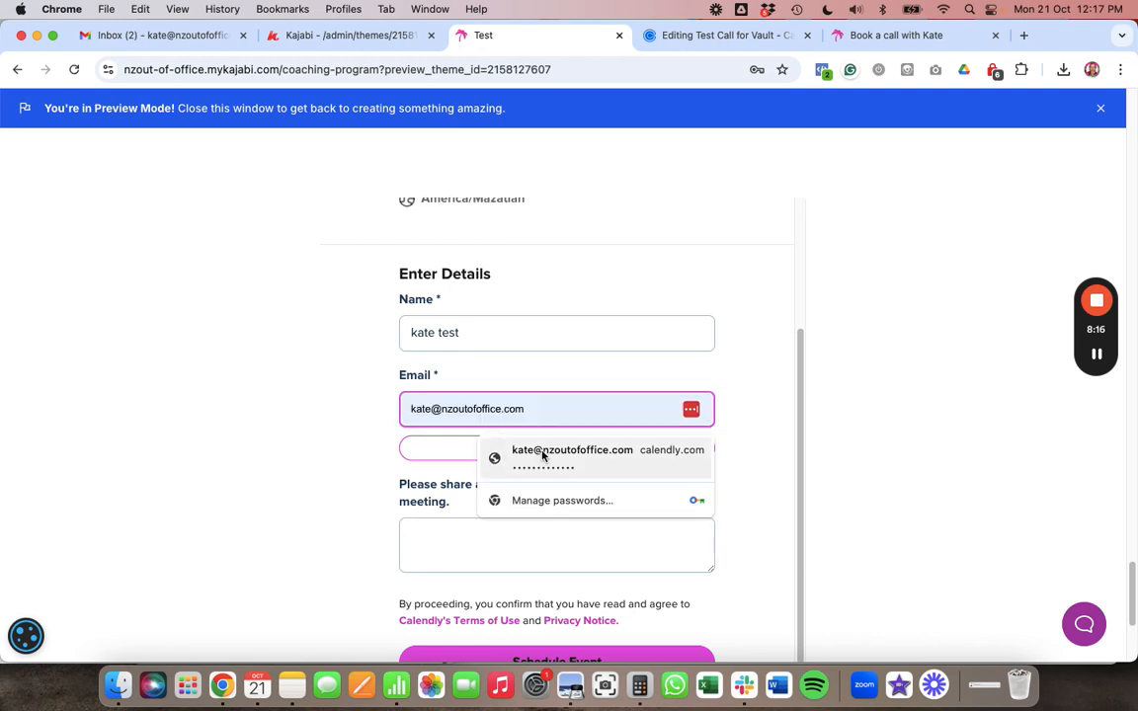
{"action": "left_click", "coordinate": [542, 451]}
{"action": "left_click", "coordinate": [465, 530]}
{"action": "type", "text": "sgs"}
{"action": "scroll", "coordinate": [494, 514], "scroll_direction": "down", "scroll_amount": 4}
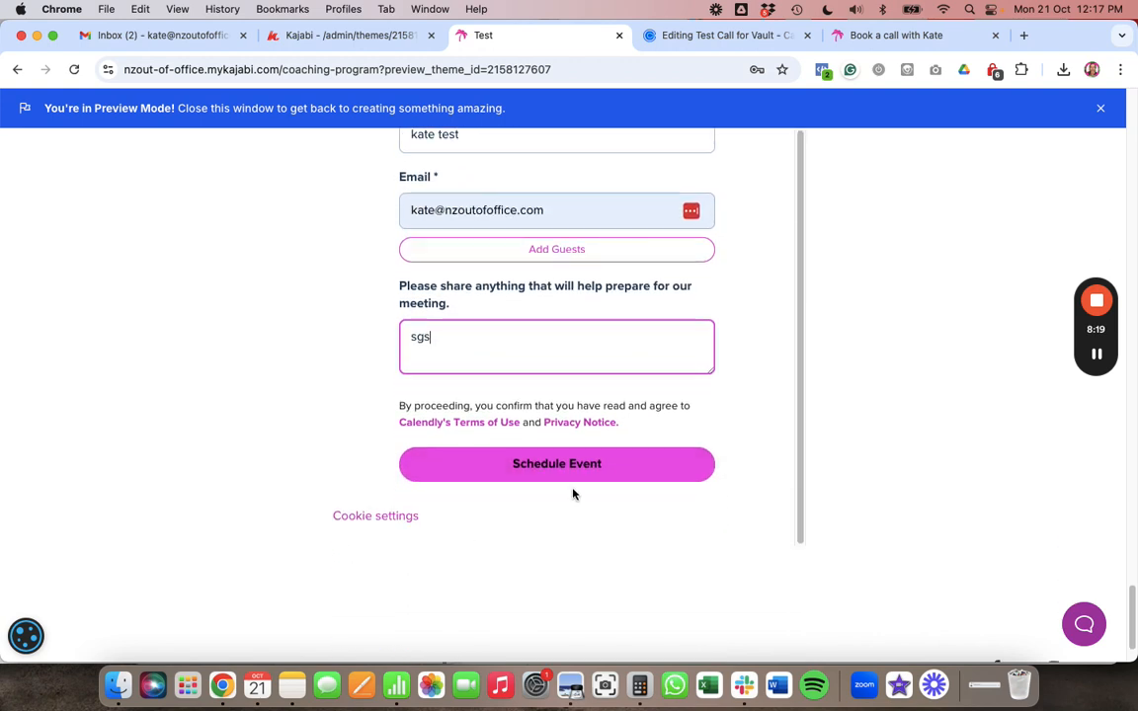
{"action": "left_click", "coordinate": [584, 471]}
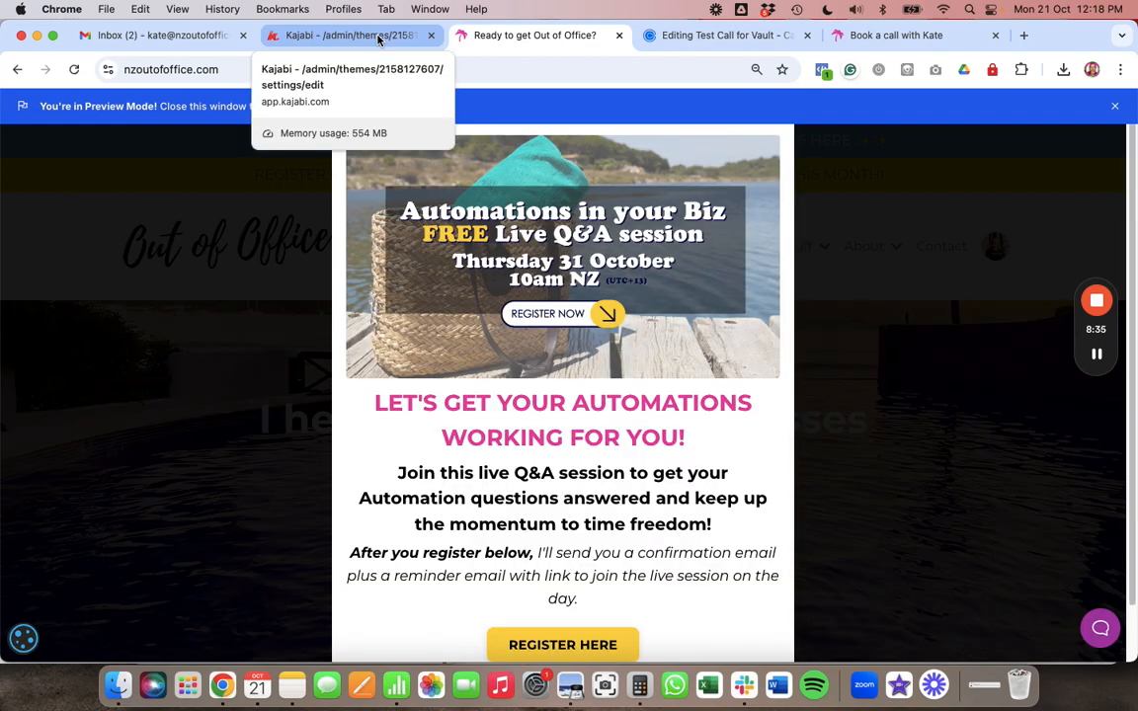
- Return to the Kajabi page editor tab
{"action": "left_click", "coordinate": [378, 40]}
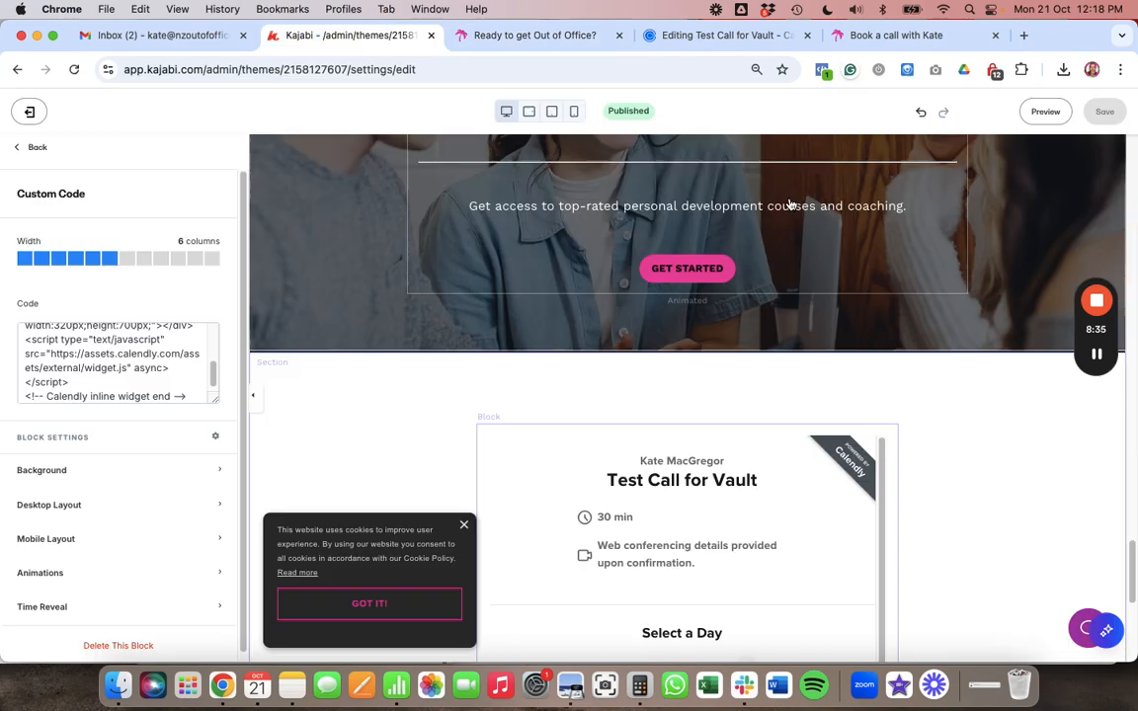
{"action": "mouse_move", "coordinate": [1094, 364]}
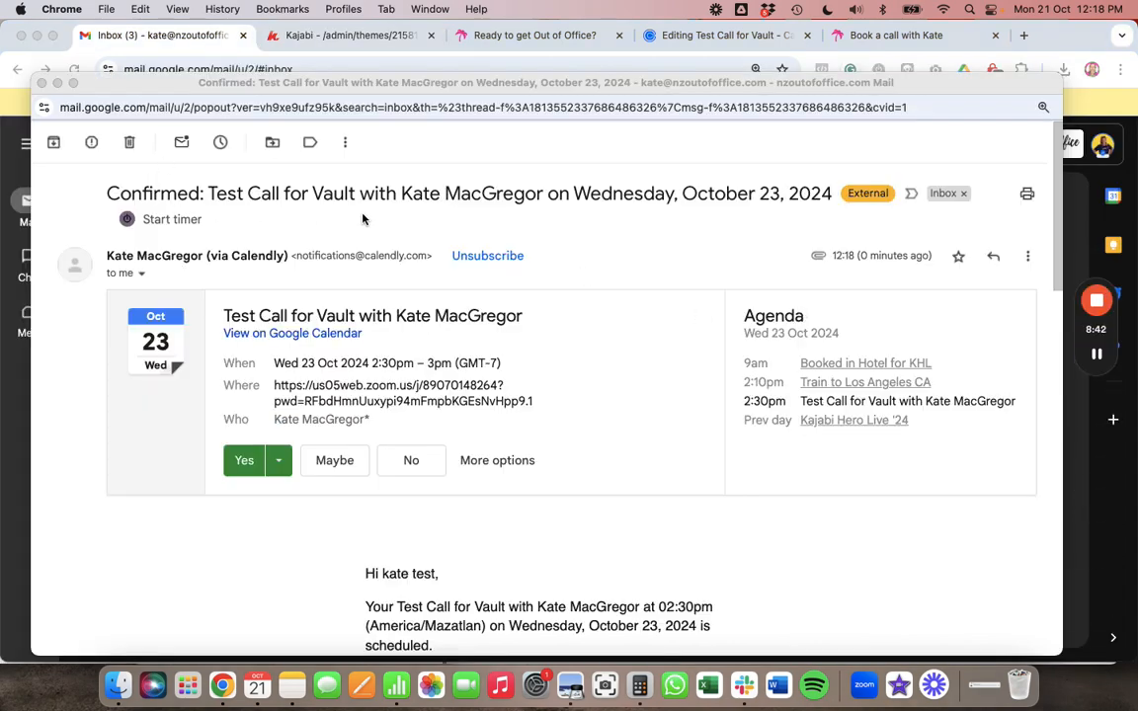
- Read through the confirmation e-mail's Zoom link, note 'sgs' and October 23 2:30pm agenda
{"action": "scroll", "coordinate": [362, 219], "scroll_direction": "down", "scroll_amount": 7}
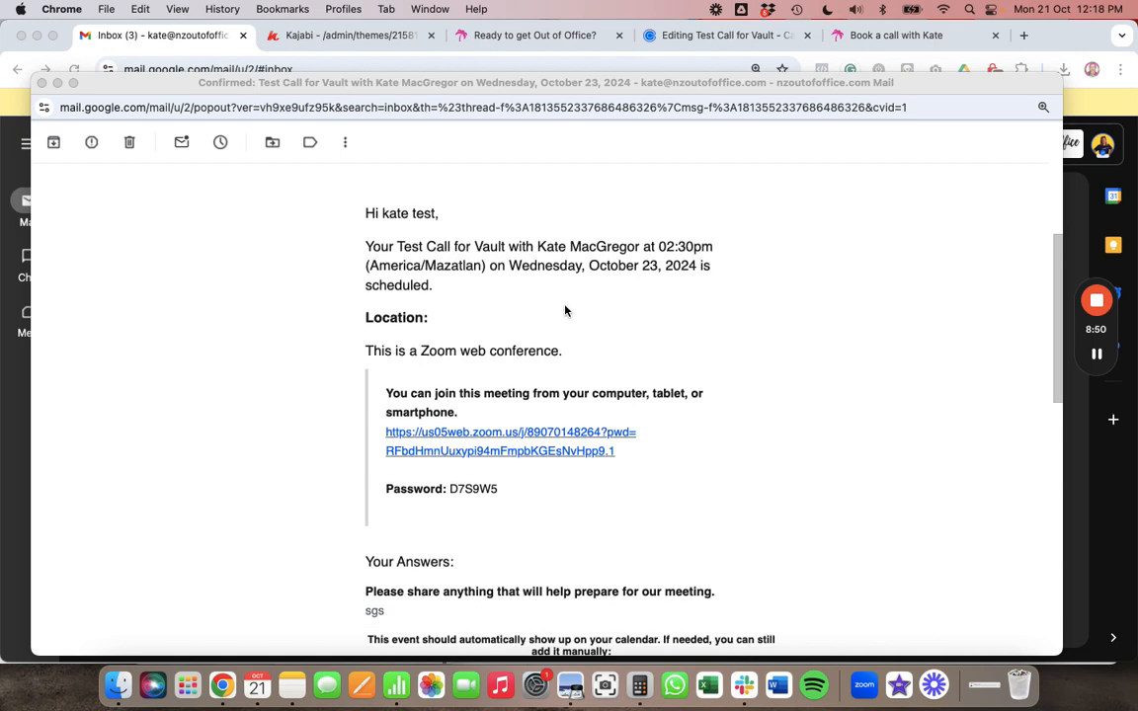
{"action": "scroll", "coordinate": [564, 308], "scroll_direction": "down", "scroll_amount": 2}
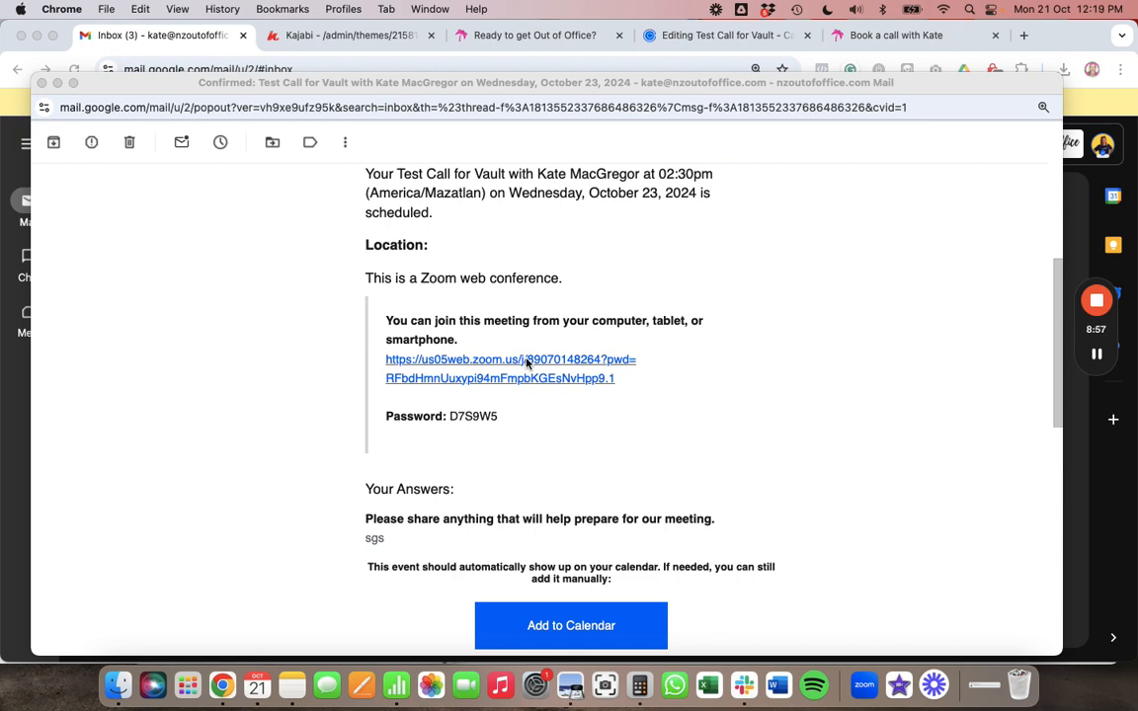
{"action": "scroll", "coordinate": [527, 363], "scroll_direction": "down", "scroll_amount": 1}
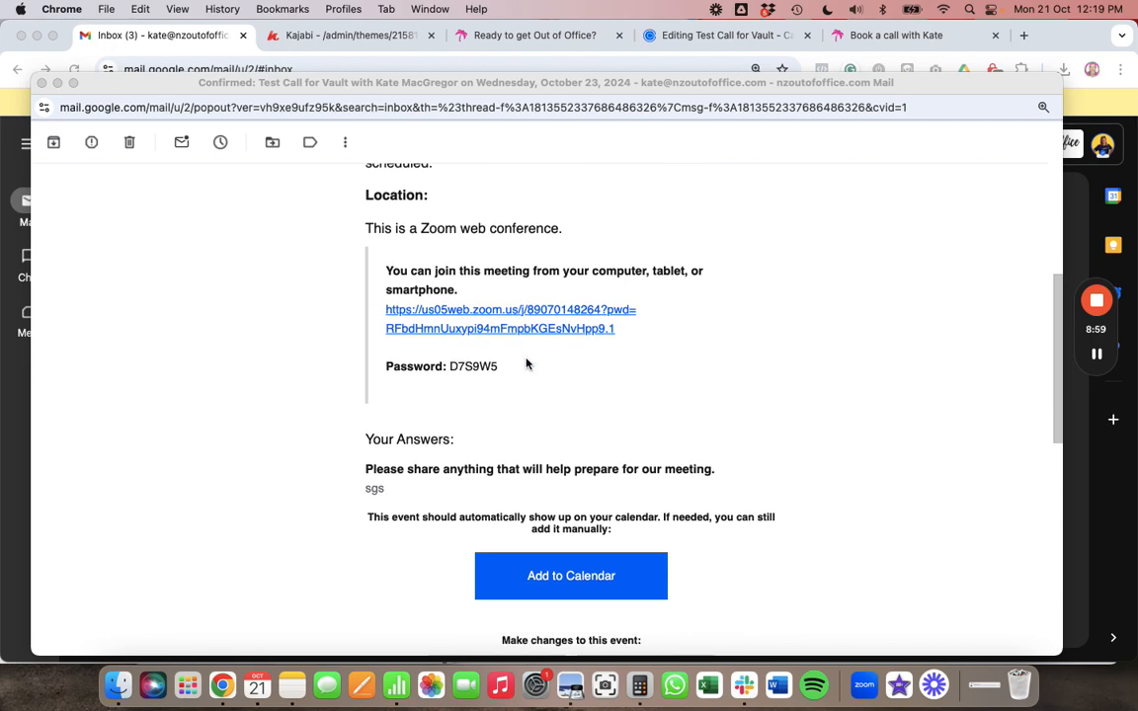
{"action": "scroll", "coordinate": [527, 364], "scroll_direction": "down", "scroll_amount": 1}
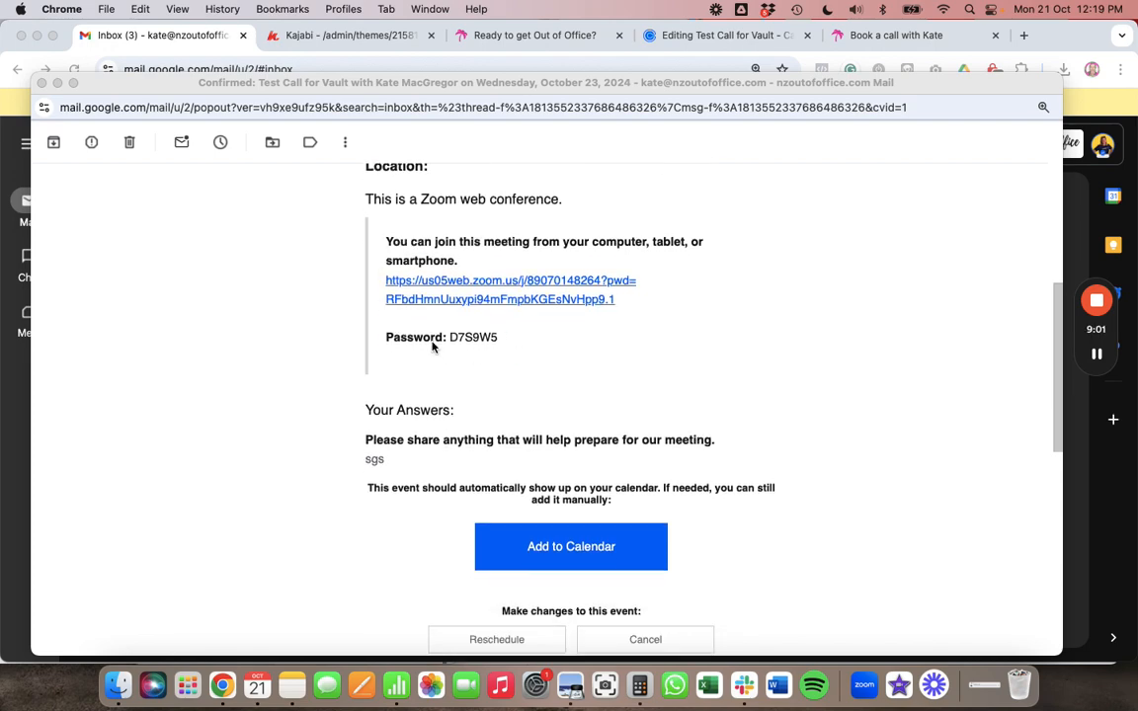
{"action": "scroll", "coordinate": [469, 316], "scroll_direction": "down", "scroll_amount": 2}
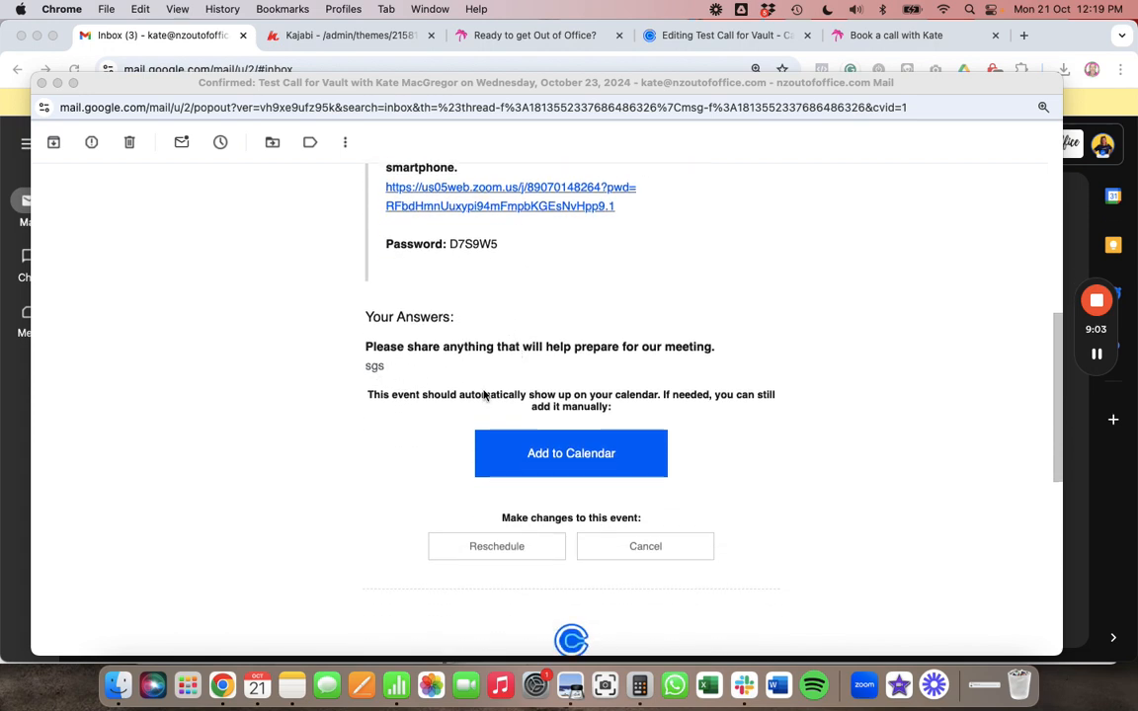
{"action": "scroll", "coordinate": [541, 426], "scroll_direction": "down", "scroll_amount": 1}
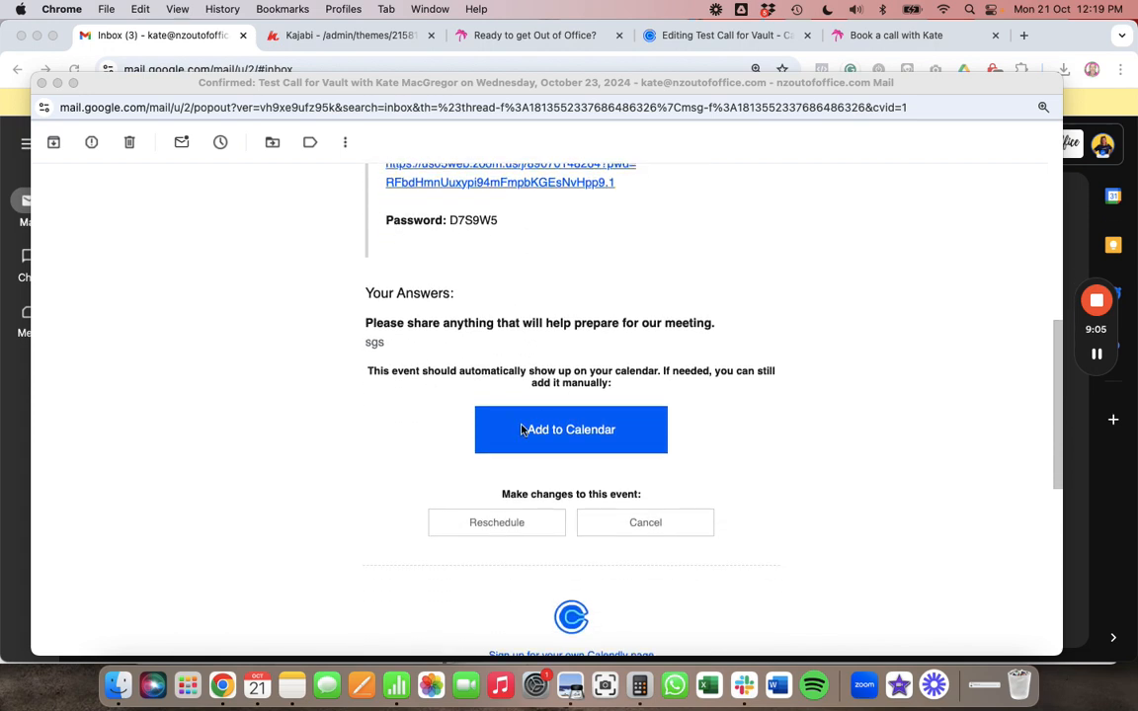
{"action": "scroll", "coordinate": [800, 434], "scroll_direction": "up", "scroll_amount": 10}
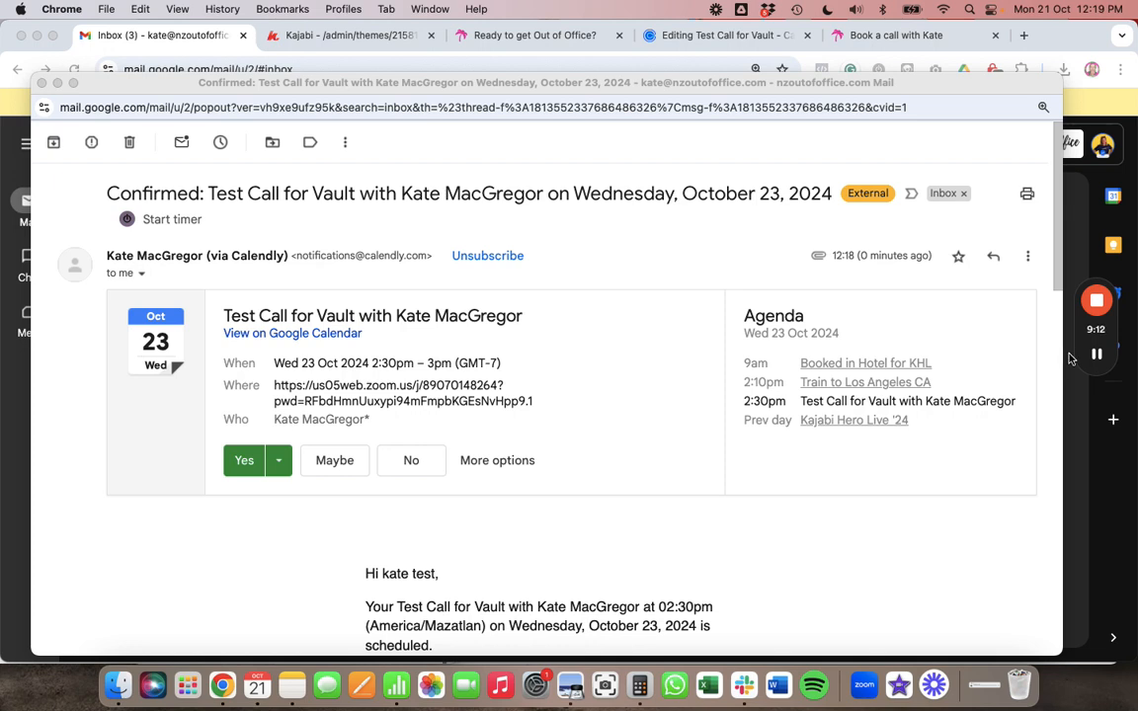
{"action": "mouse_move", "coordinate": [1095, 356]}
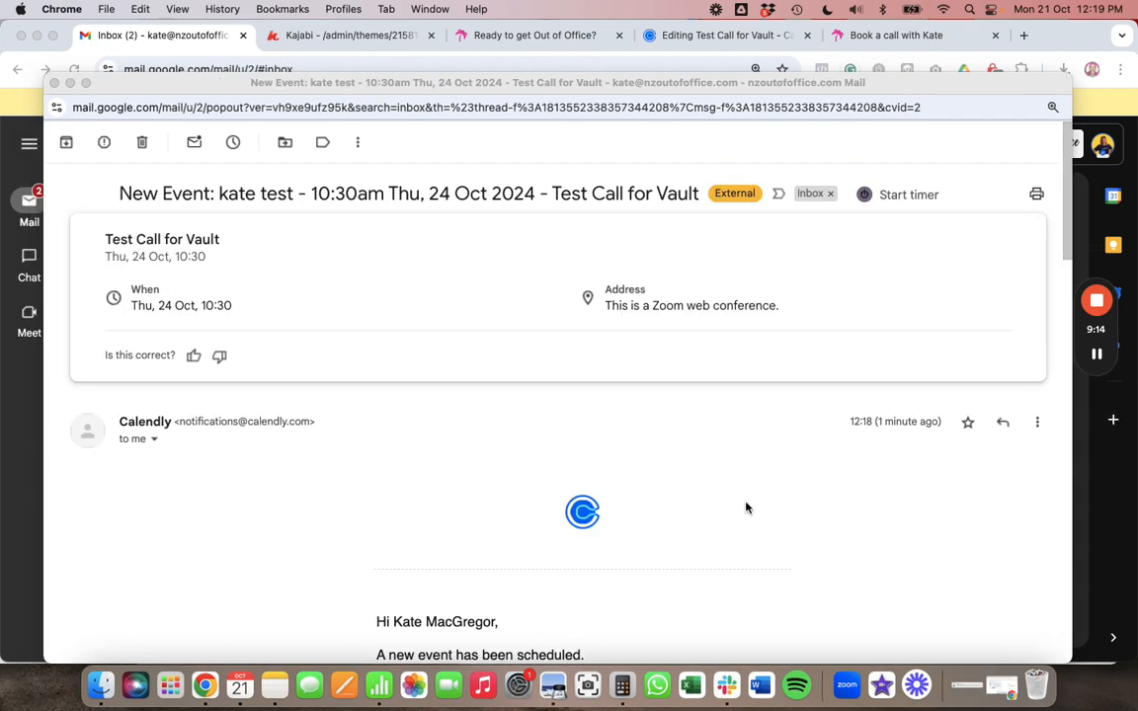
- Review the New Event notice: invitee, 10:30am Thursday 24 October 2024 Auckland Time, Zoom details
{"action": "scroll", "coordinate": [746, 507], "scroll_direction": "down", "scroll_amount": 5}
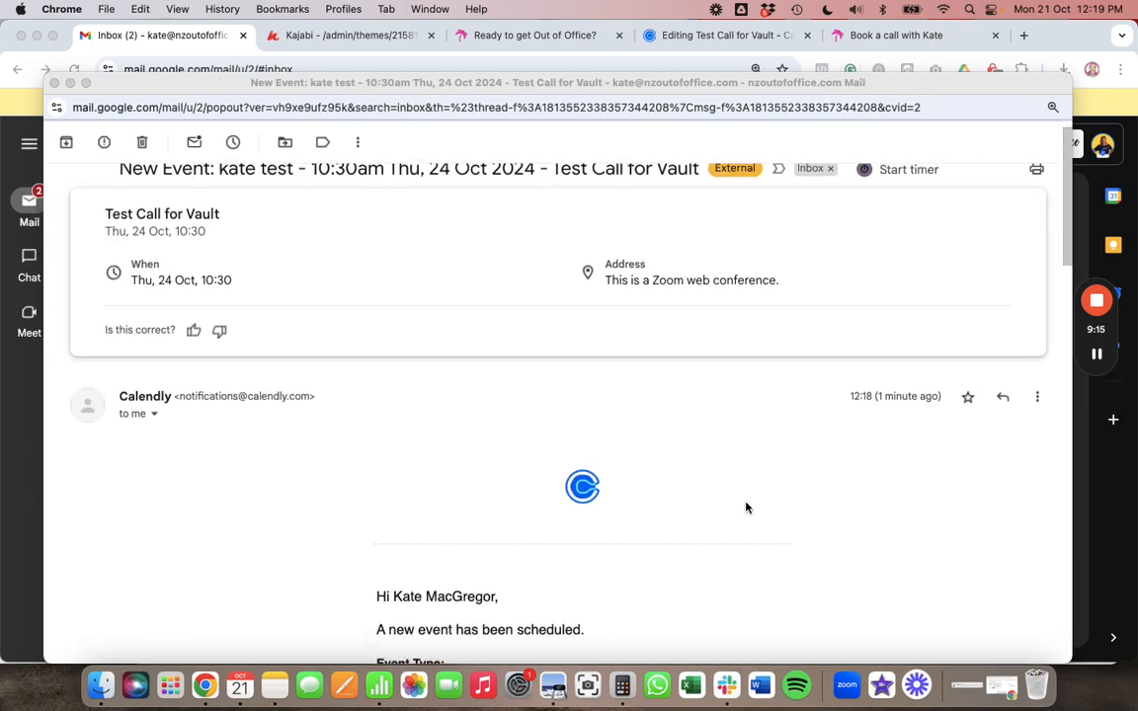
{"action": "scroll", "coordinate": [746, 507], "scroll_direction": "up", "scroll_amount": 3}
{"action": "scroll", "coordinate": [541, 491], "scroll_direction": "down", "scroll_amount": 6}
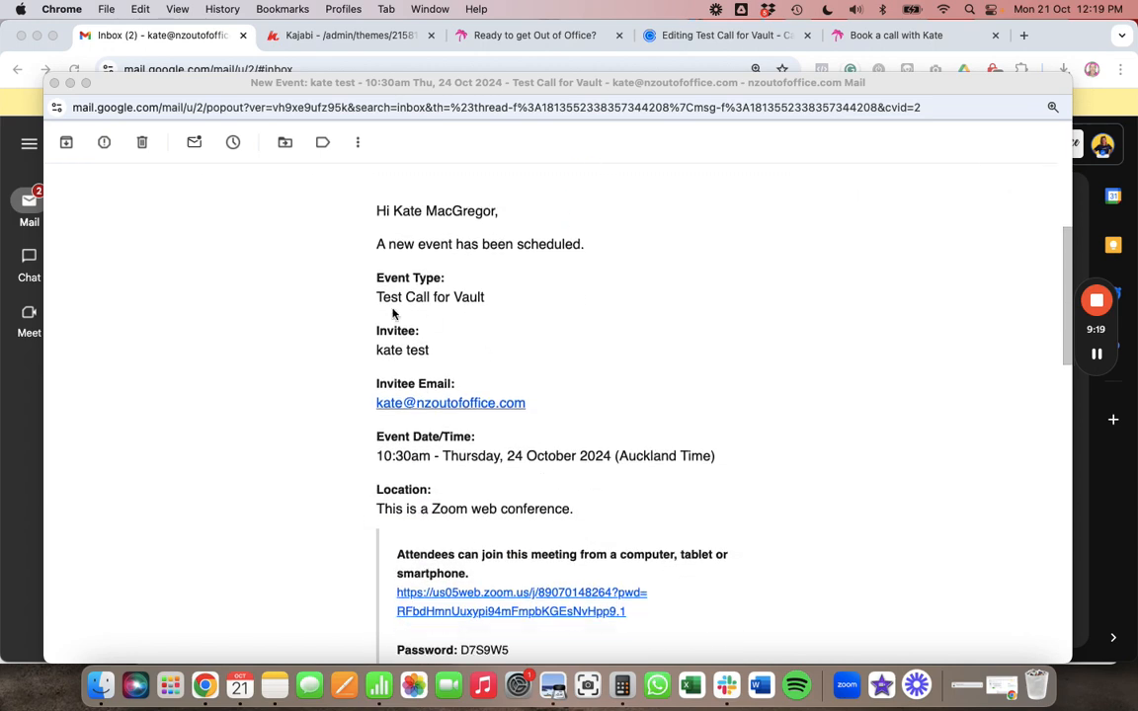
{"action": "scroll", "coordinate": [446, 365], "scroll_direction": "down", "scroll_amount": 2}
{"action": "scroll", "coordinate": [446, 366], "scroll_direction": "down", "scroll_amount": 3}
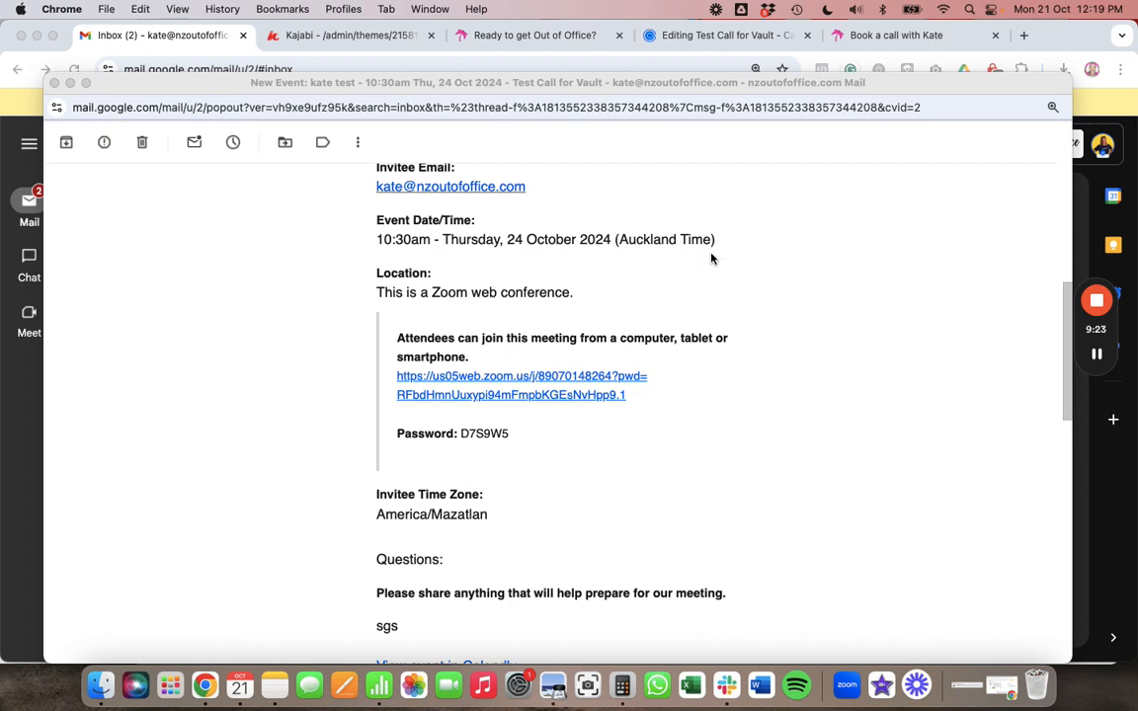
{"action": "scroll", "coordinate": [702, 260], "scroll_direction": "down", "scroll_amount": 1}
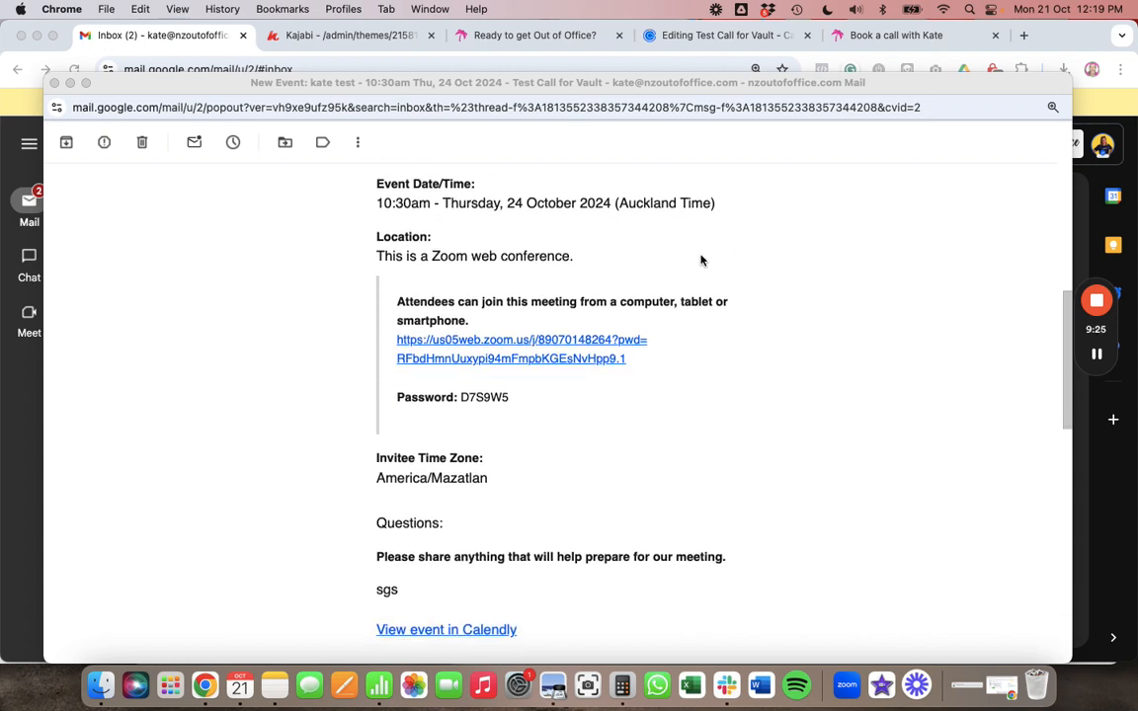
{"action": "scroll", "coordinate": [701, 260], "scroll_direction": "up", "scroll_amount": 6}
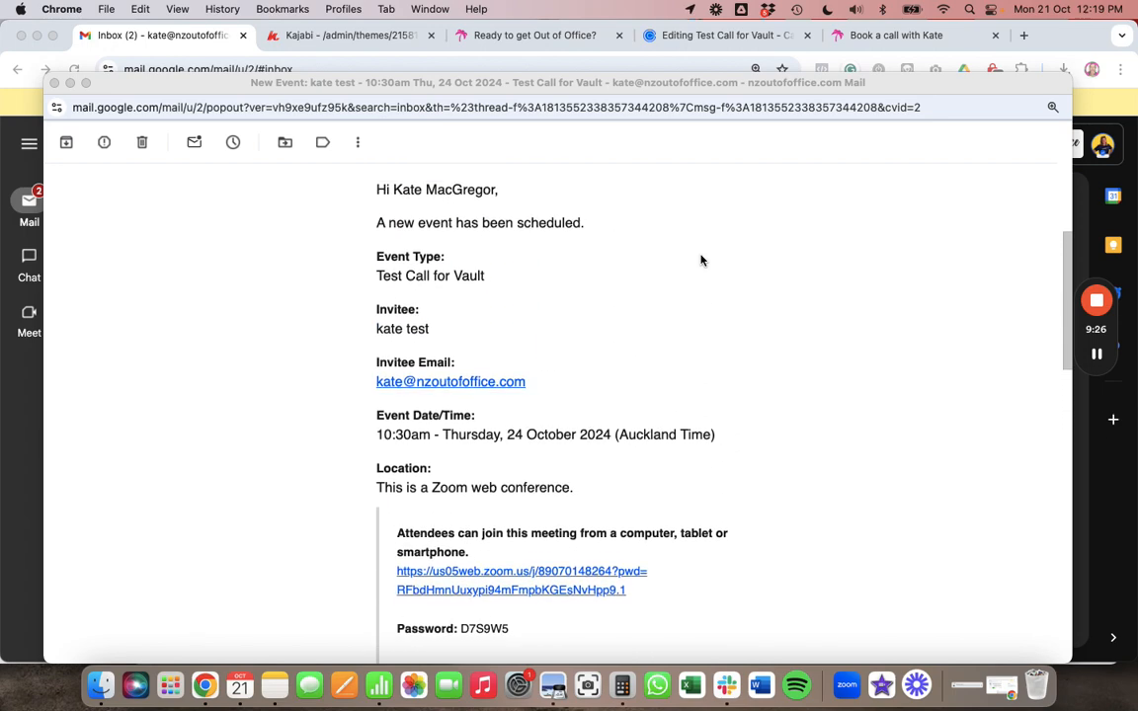
{"action": "scroll", "coordinate": [701, 260], "scroll_direction": "down", "scroll_amount": 6}
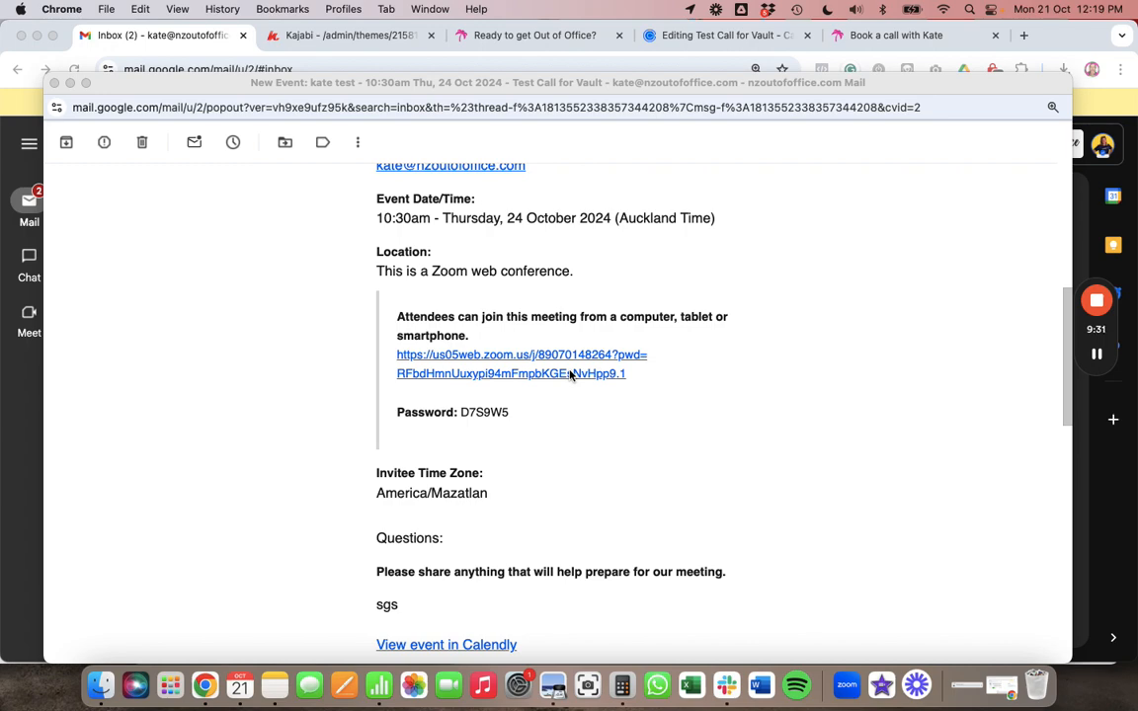
{"action": "scroll", "coordinate": [570, 376], "scroll_direction": "down", "scroll_amount": 4}
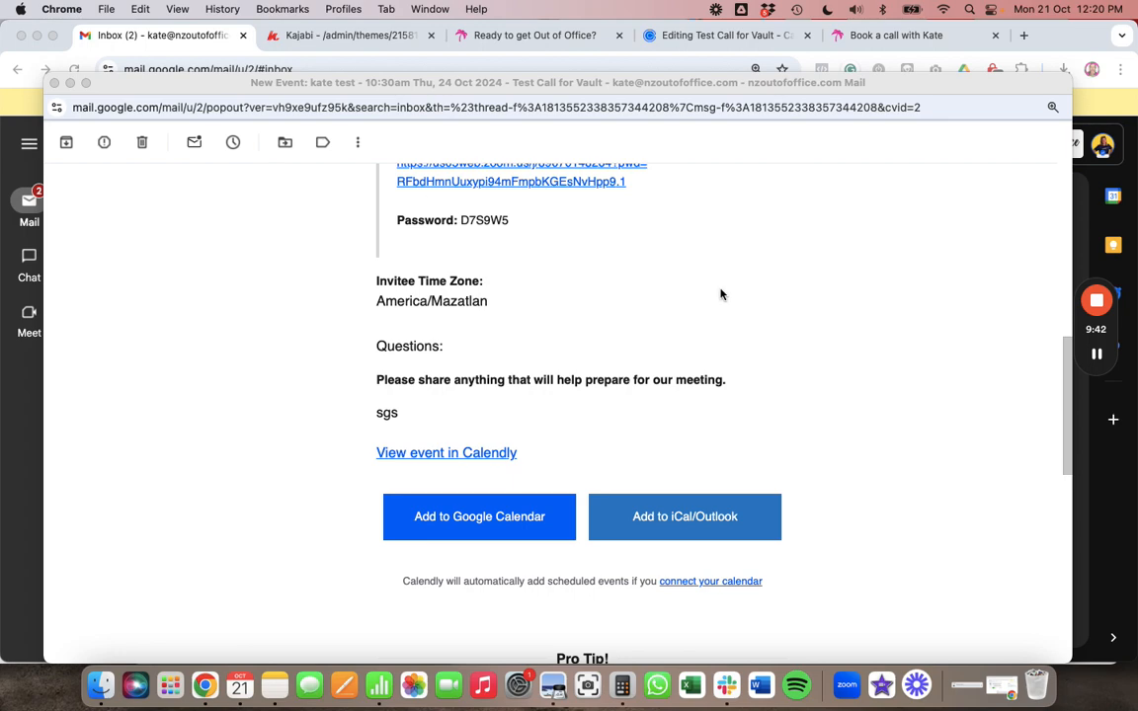
{"action": "scroll", "coordinate": [721, 294], "scroll_direction": "down", "scroll_amount": 5}
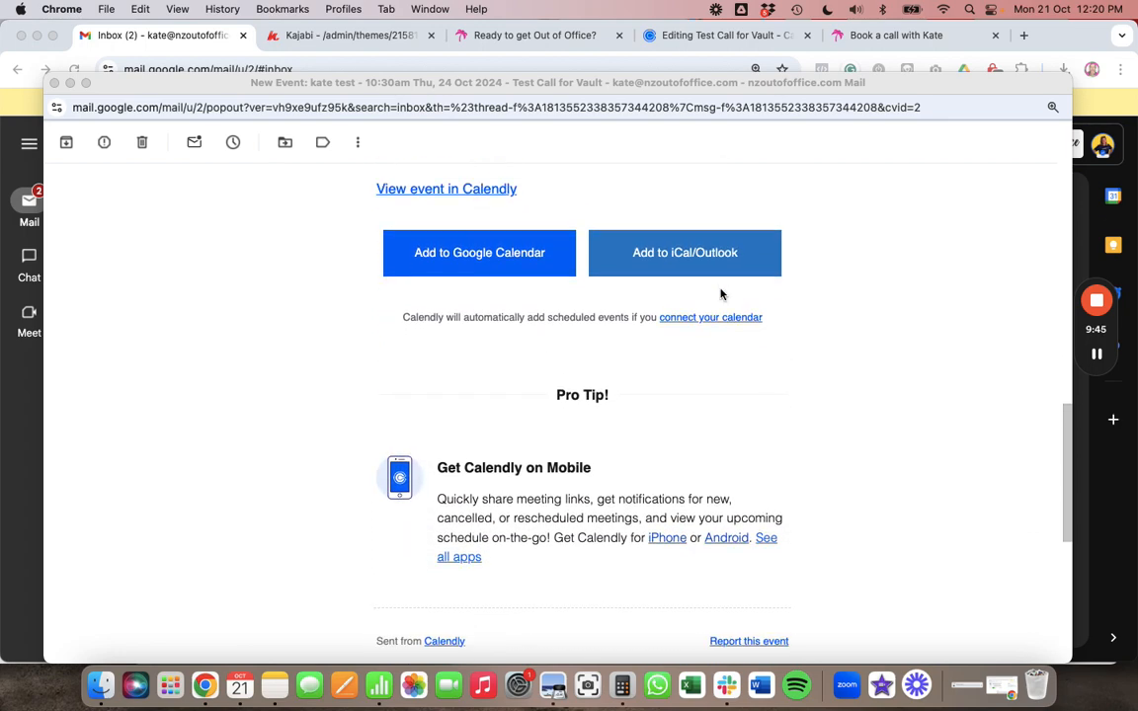
{"action": "scroll", "coordinate": [721, 294], "scroll_direction": "up", "scroll_amount": 10}
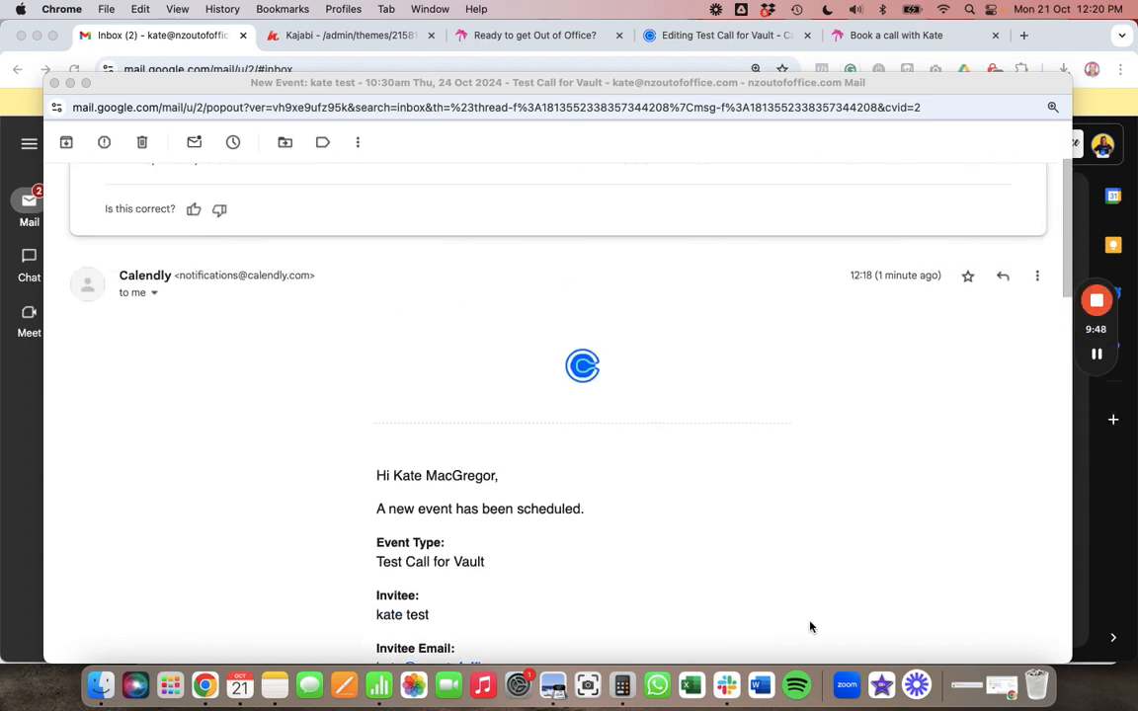
{"action": "scroll", "coordinate": [689, 479], "scroll_direction": "down", "scroll_amount": 5}
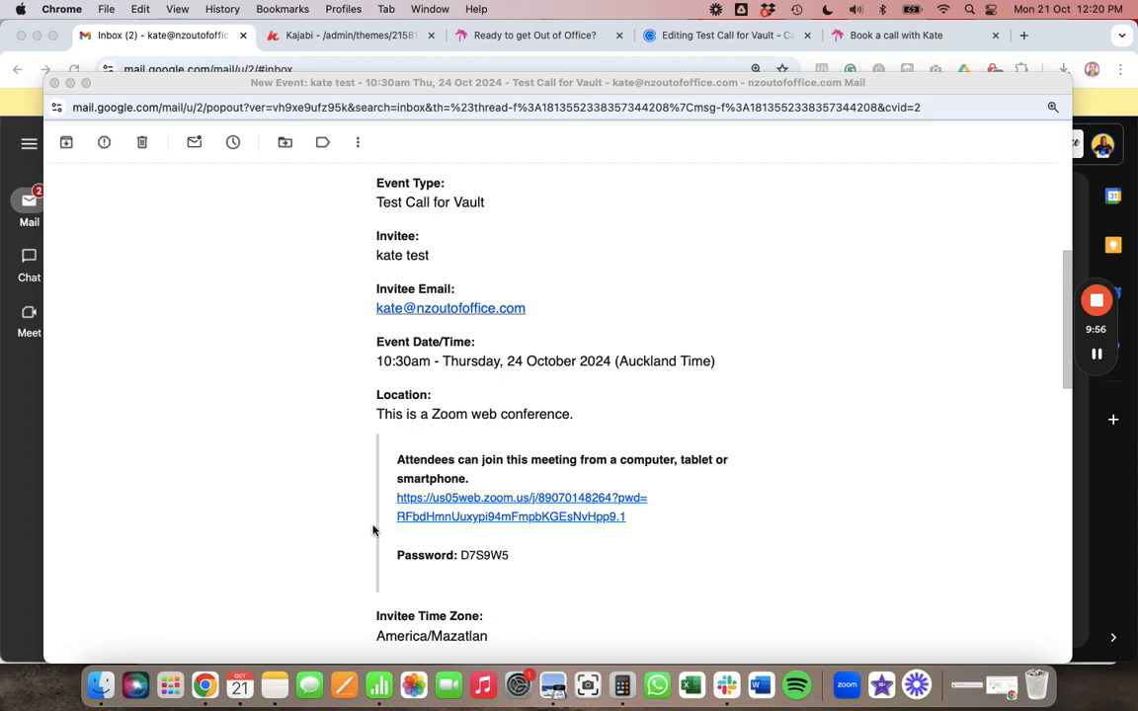
{"action": "scroll", "coordinate": [640, 506], "scroll_direction": "down", "scroll_amount": 1}
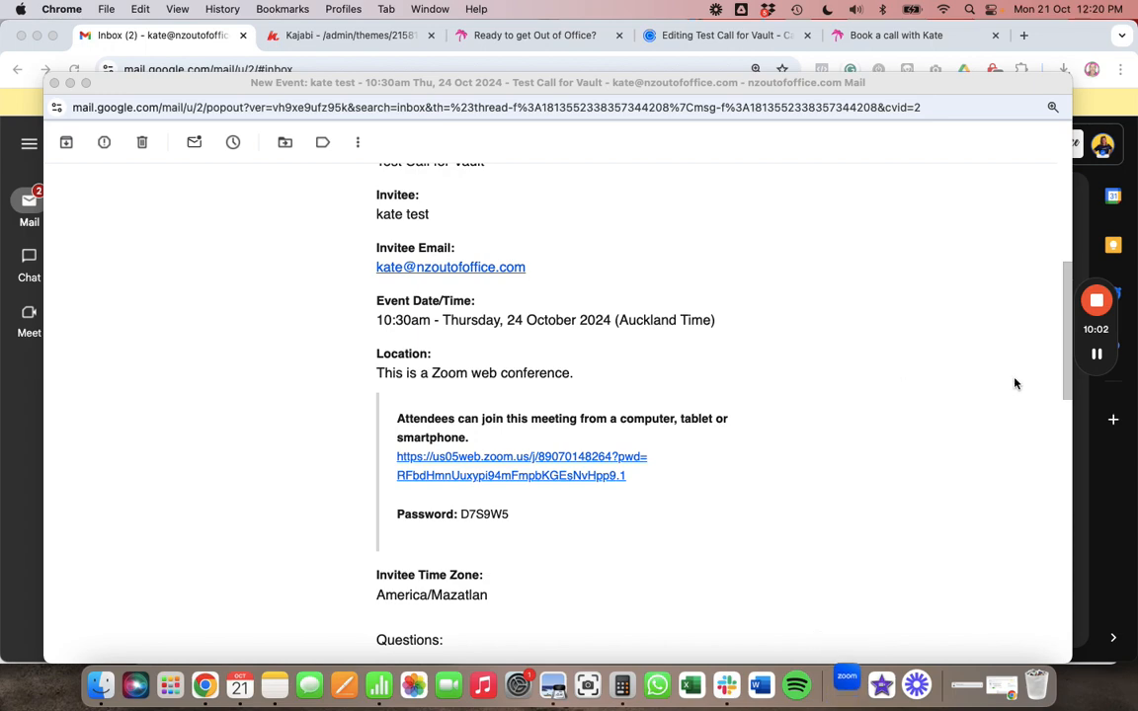
{"action": "mouse_move", "coordinate": [1094, 355]}
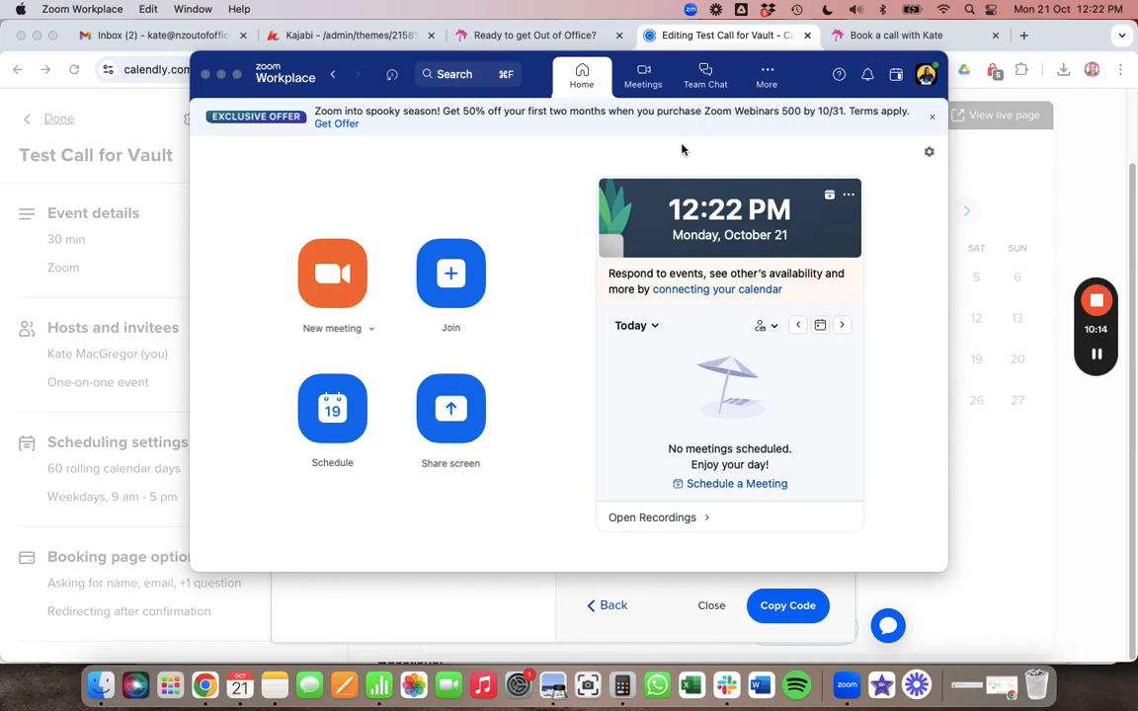
- Check the Zoom Workplace Meetings calendar, then return to the Kajabi page editor
{"action": "left_click", "coordinate": [644, 79]}
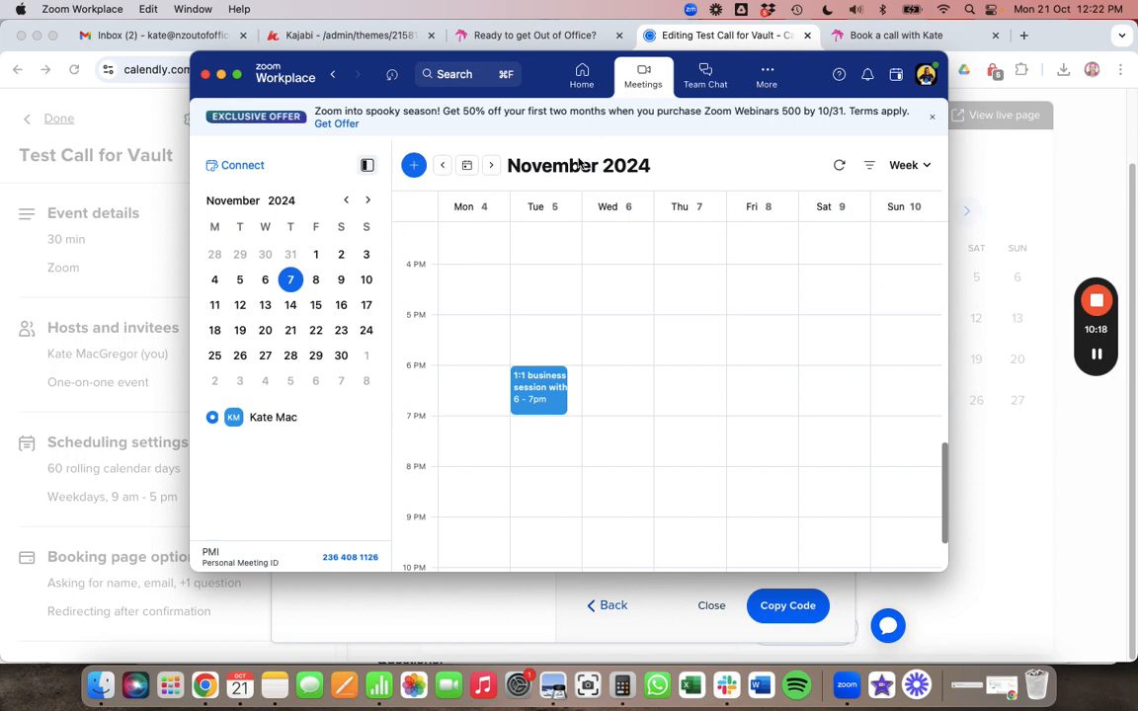
{"action": "scroll", "coordinate": [601, 360], "scroll_direction": "up", "scroll_amount": 3}
{"action": "scroll", "coordinate": [604, 360], "scroll_direction": "down", "scroll_amount": 2}
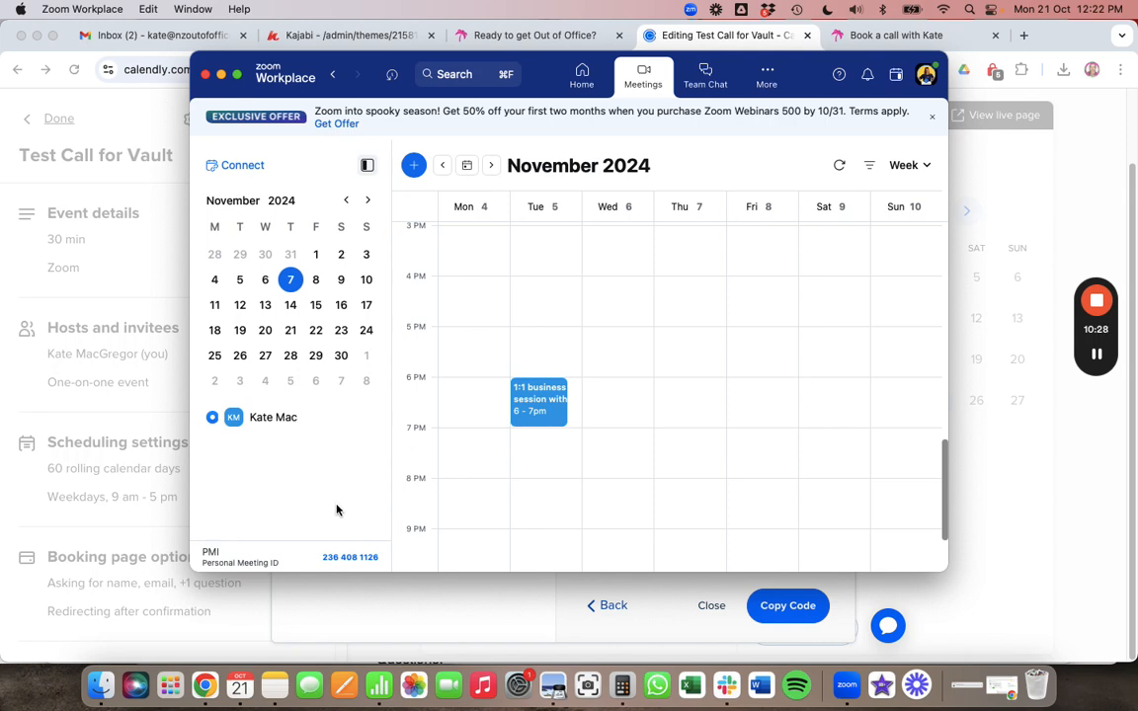
{"action": "left_click", "coordinate": [370, 618]}
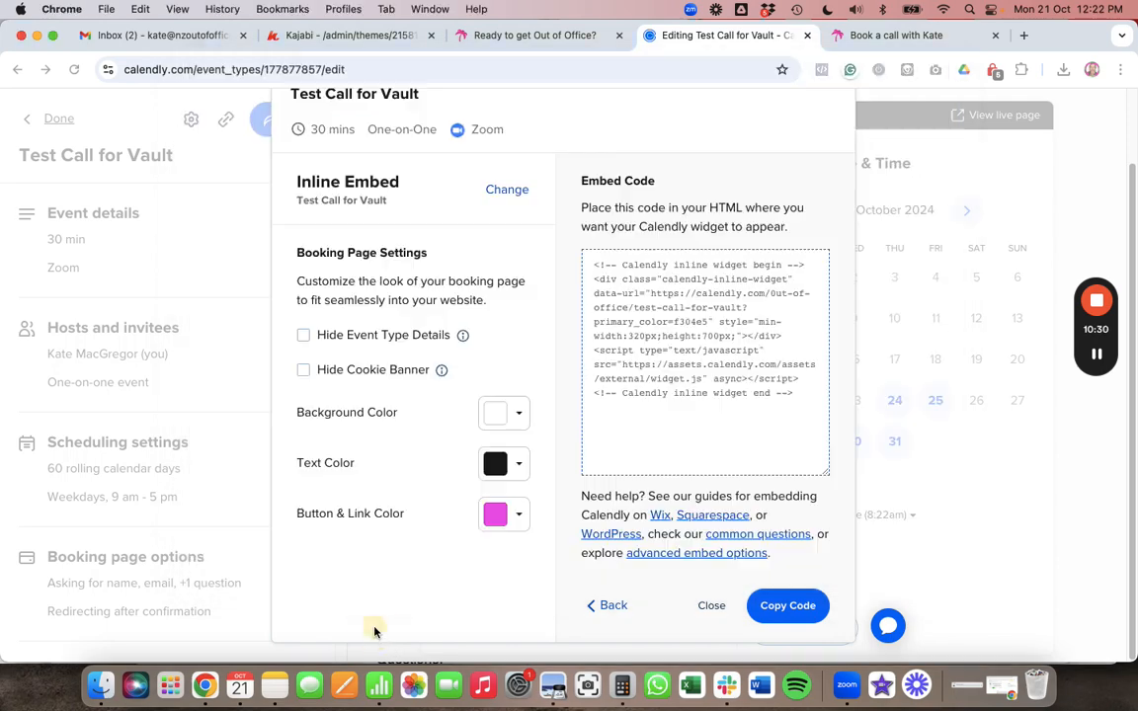
{"action": "left_click", "coordinate": [354, 35]}
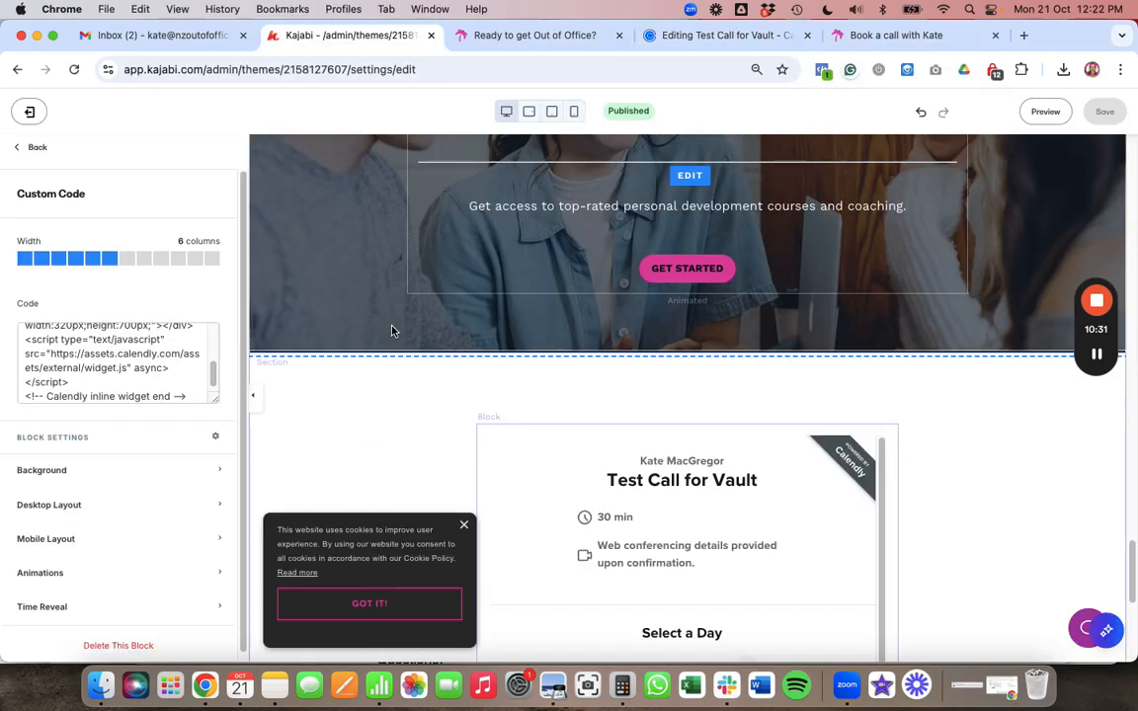
- Widen the Calendly custom code block to 12 columns and save
{"action": "scroll", "coordinate": [437, 432], "scroll_direction": "down", "scroll_amount": 4}
{"action": "scroll", "coordinate": [438, 432], "scroll_direction": "down", "scroll_amount": 3}
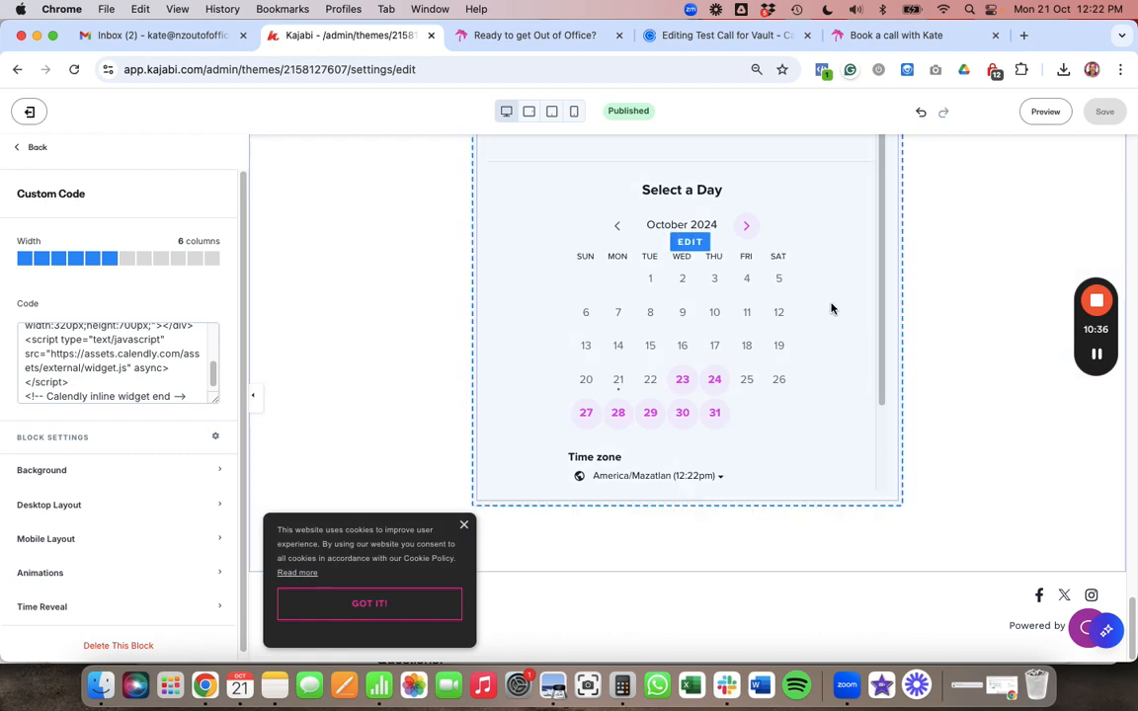
{"action": "left_click", "coordinate": [211, 258]}
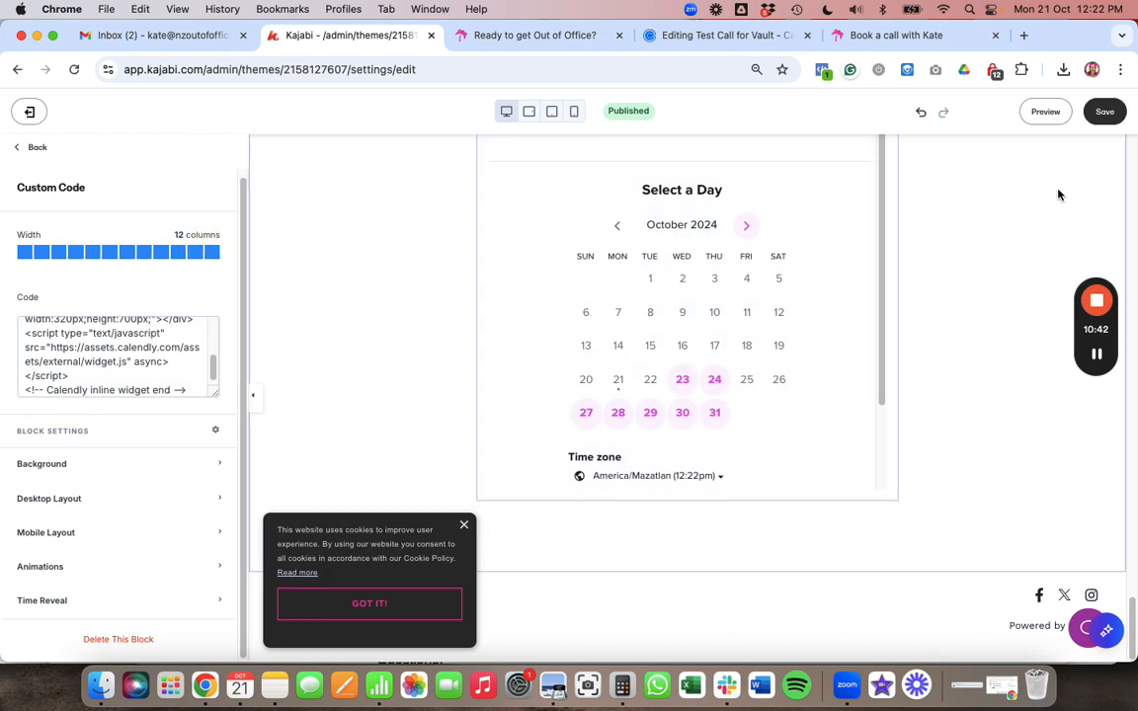
{"action": "left_click", "coordinate": [1106, 116]}
- Enlarge the code box to show the full embed script and select its width and height settings
{"action": "scroll", "coordinate": [66, 359], "scroll_direction": "up", "scroll_amount": 10}
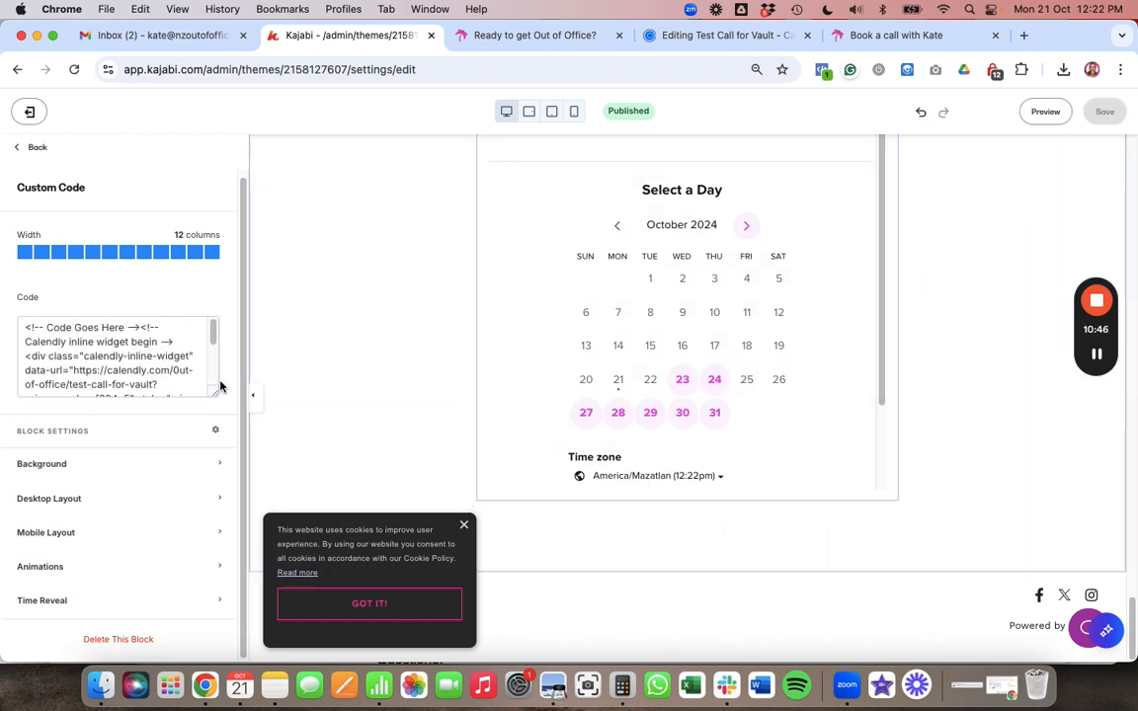
{"action": "left_click_drag", "start_coordinate": [216, 393], "coordinate": [264, 573]}
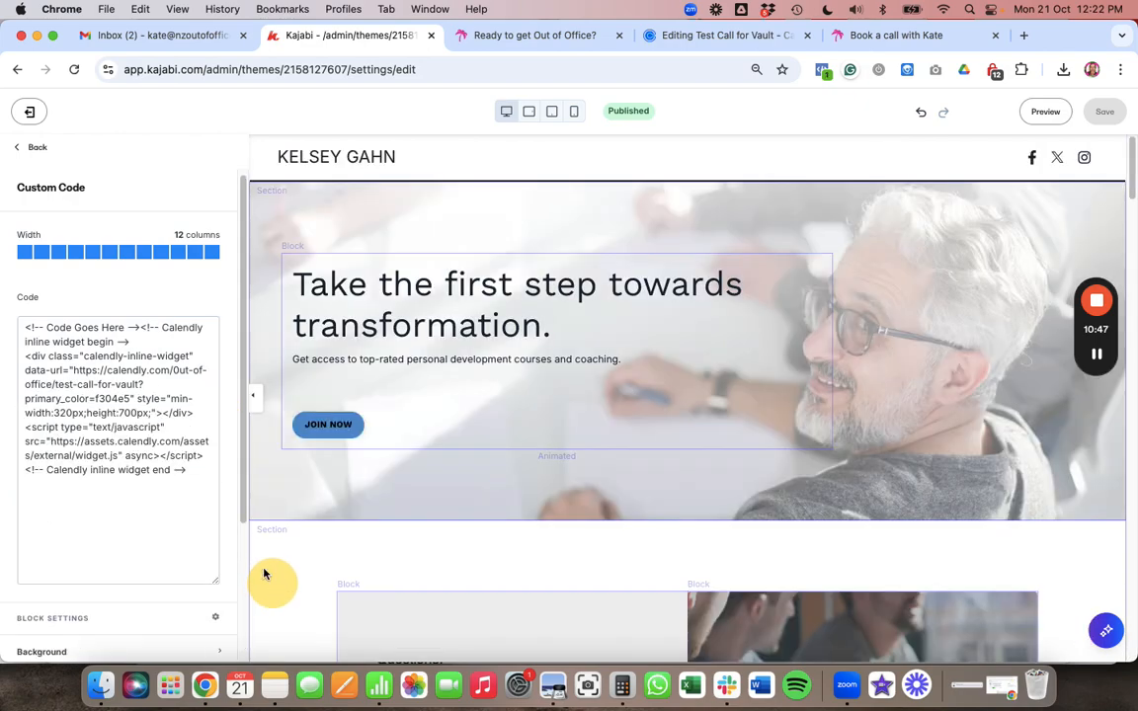
{"action": "scroll", "coordinate": [639, 379], "scroll_direction": "down", "scroll_amount": 15}
{"action": "scroll", "coordinate": [639, 380], "scroll_direction": "down", "scroll_amount": 8}
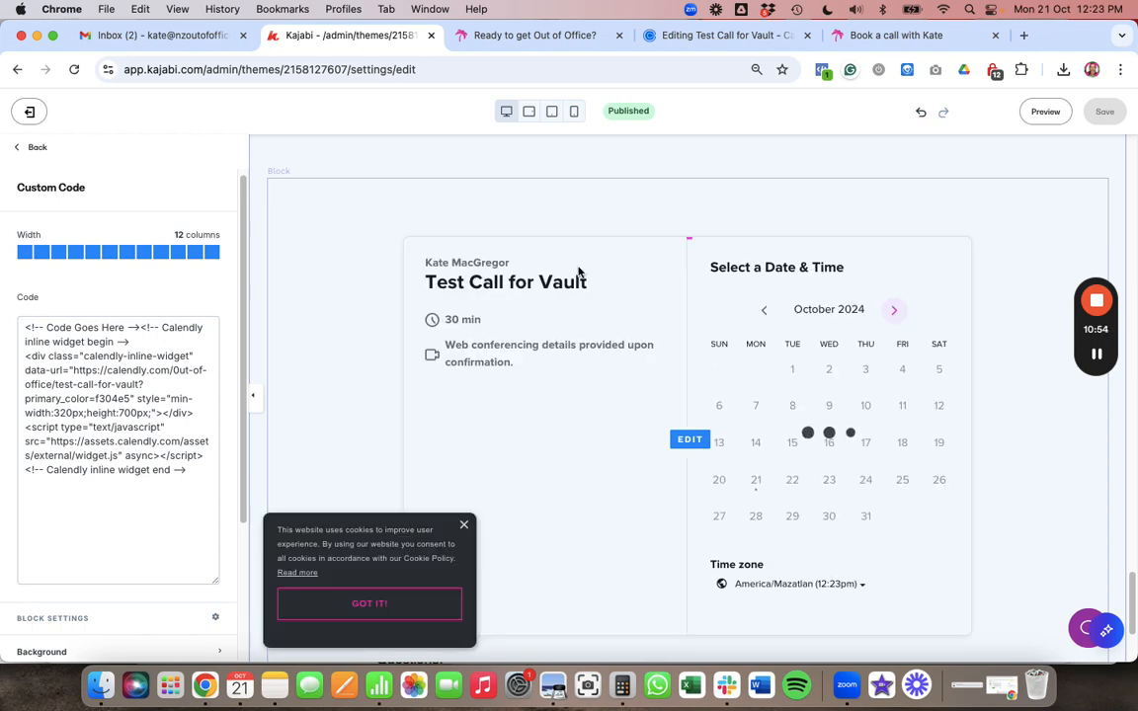
{"action": "scroll", "coordinate": [579, 272], "scroll_direction": "down", "scroll_amount": 2}
{"action": "scroll", "coordinate": [868, 331], "scroll_direction": "up", "scroll_amount": 2}
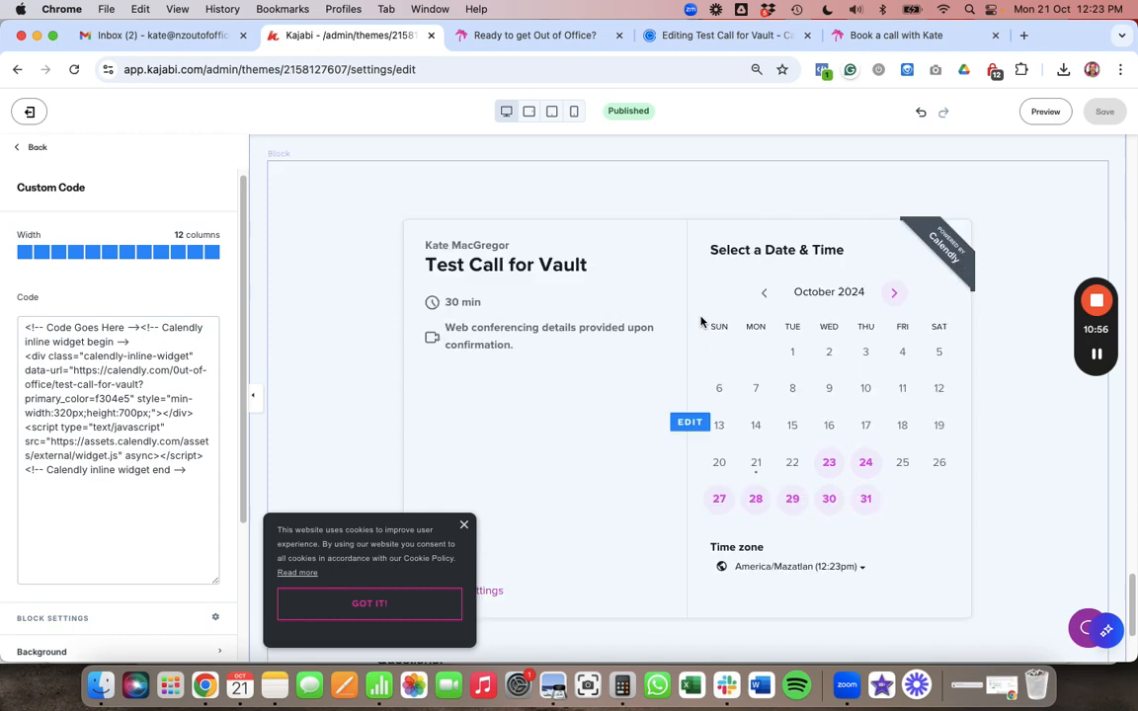
{"action": "left_click_drag", "start_coordinate": [25, 412], "coordinate": [148, 413]}
- Change the embed's min-width from 320px to 500px and save
{"action": "left_click", "coordinate": [67, 422]}
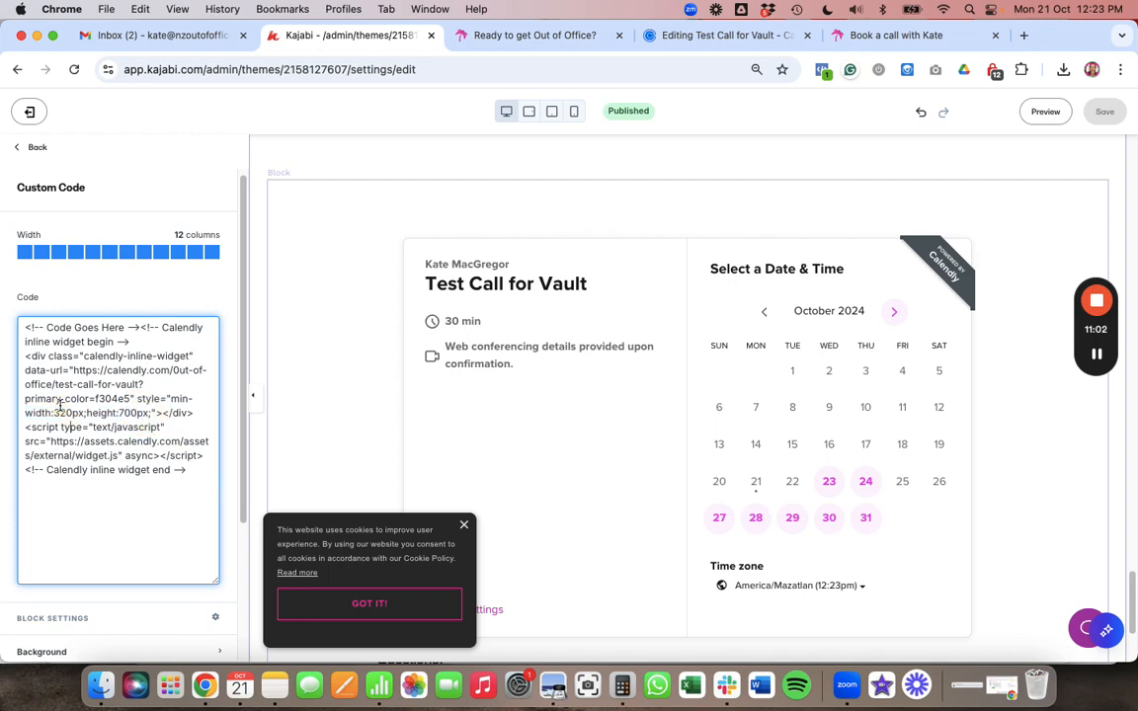
{"action": "key", "text": "Delete"}
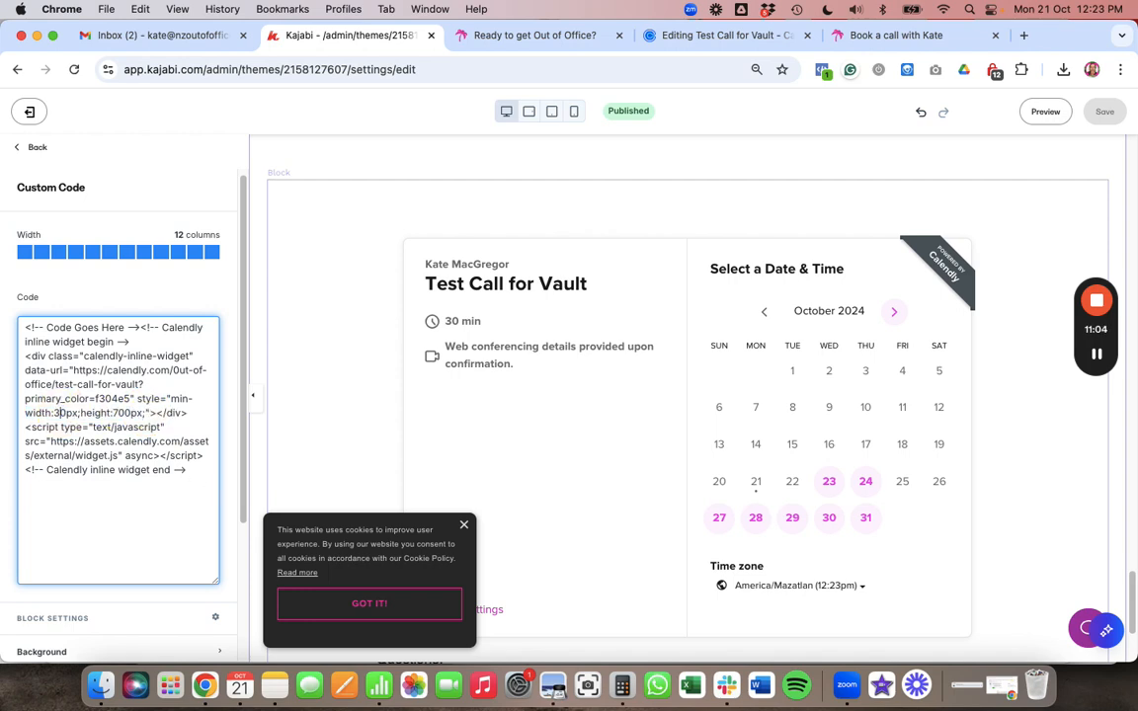
{"action": "key", "text": "BackSpace"}
{"action": "type", "text": "5"}
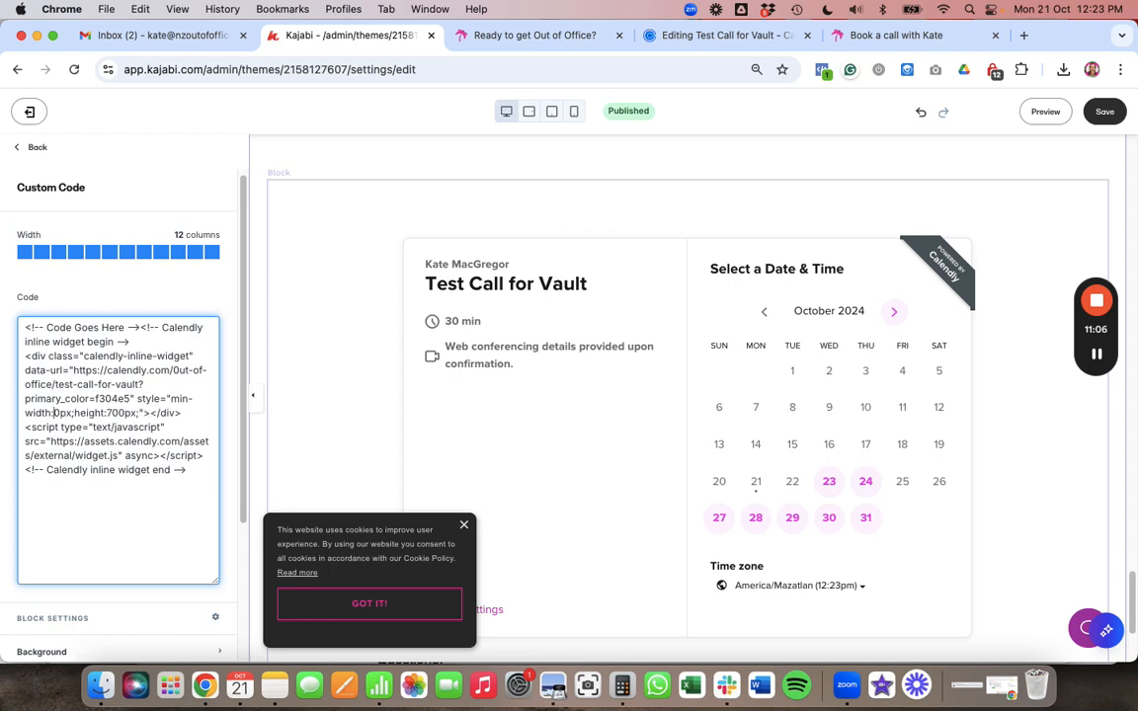
{"action": "type", "text": "0"}
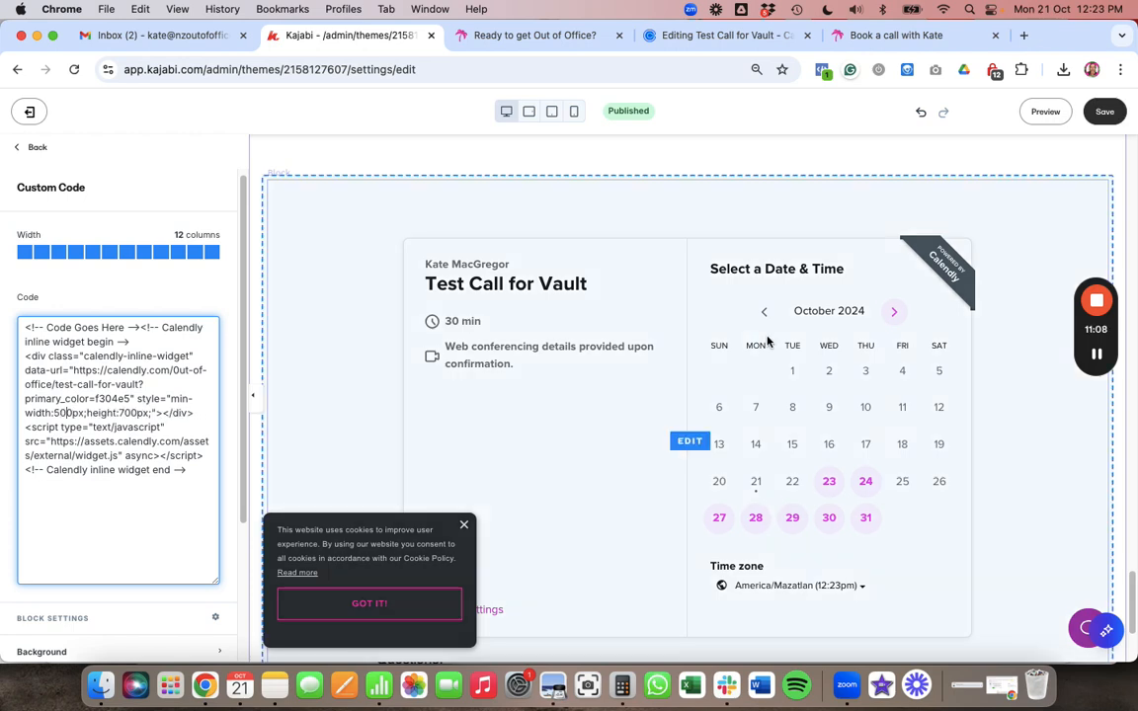
{"action": "left_click", "coordinate": [1111, 112]}
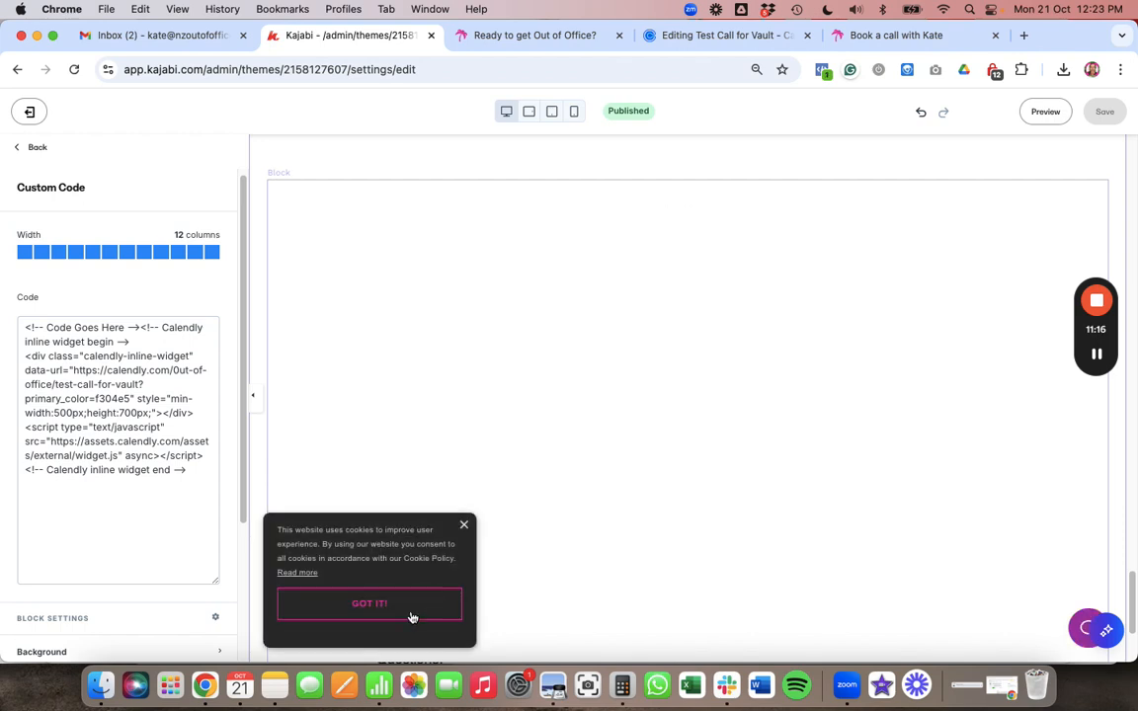
- Dismiss the cookie notice and launch a live preview of the page
{"action": "left_click", "coordinate": [412, 615]}
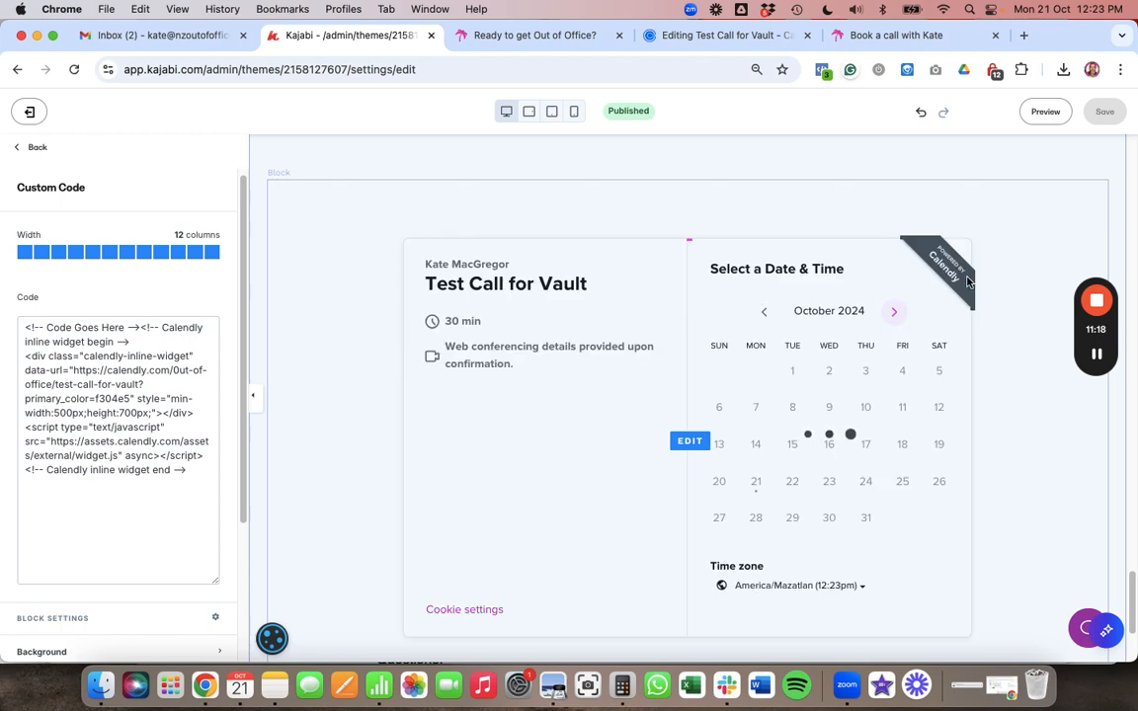
{"action": "scroll", "coordinate": [975, 426], "scroll_direction": "down", "scroll_amount": 2}
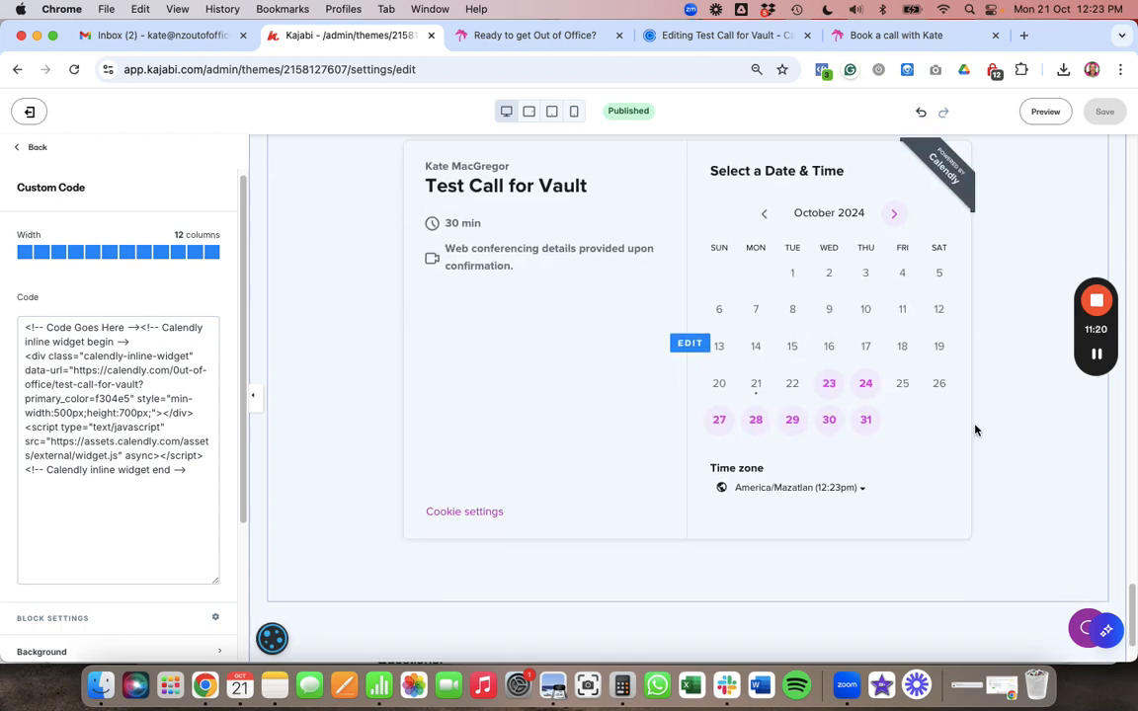
{"action": "scroll", "coordinate": [975, 429], "scroll_direction": "up", "scroll_amount": 2}
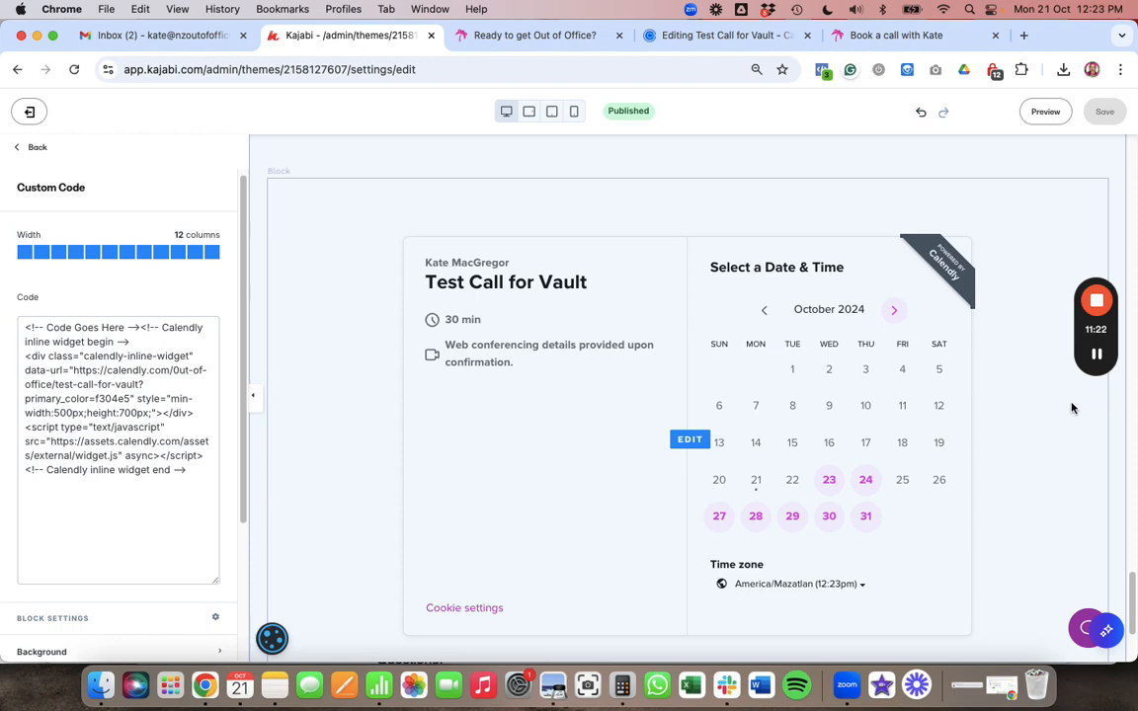
{"action": "left_click", "coordinate": [1044, 112]}
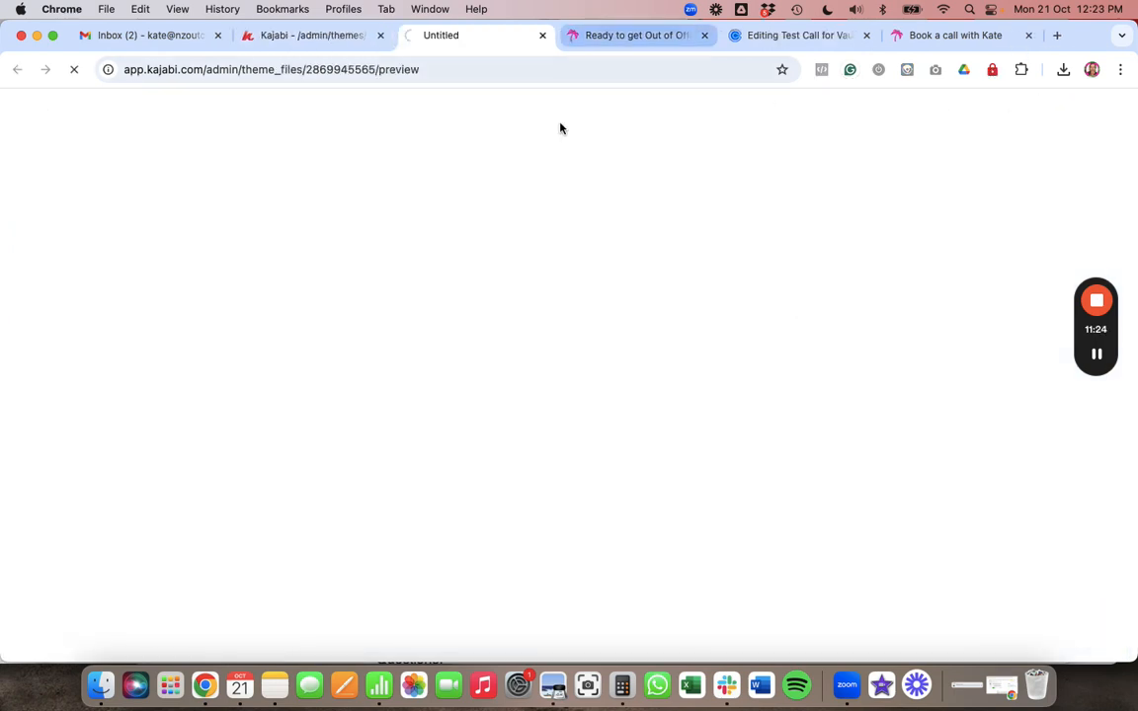
- Clear the preview notices and scroll down to the embedded Test Call for Vault calendar
{"action": "left_click", "coordinate": [644, 39]}
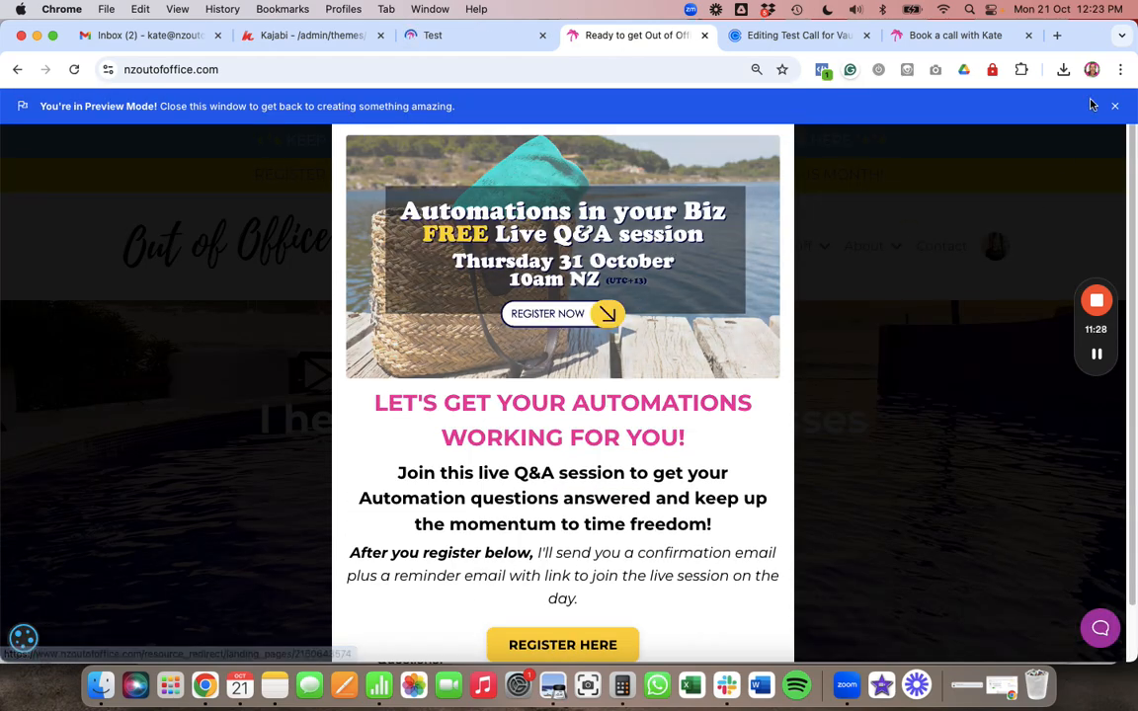
{"action": "left_click", "coordinate": [1114, 105]}
{"action": "left_click", "coordinate": [793, 112]}
{"action": "scroll", "coordinate": [765, 234], "scroll_direction": "down", "scroll_amount": 15}
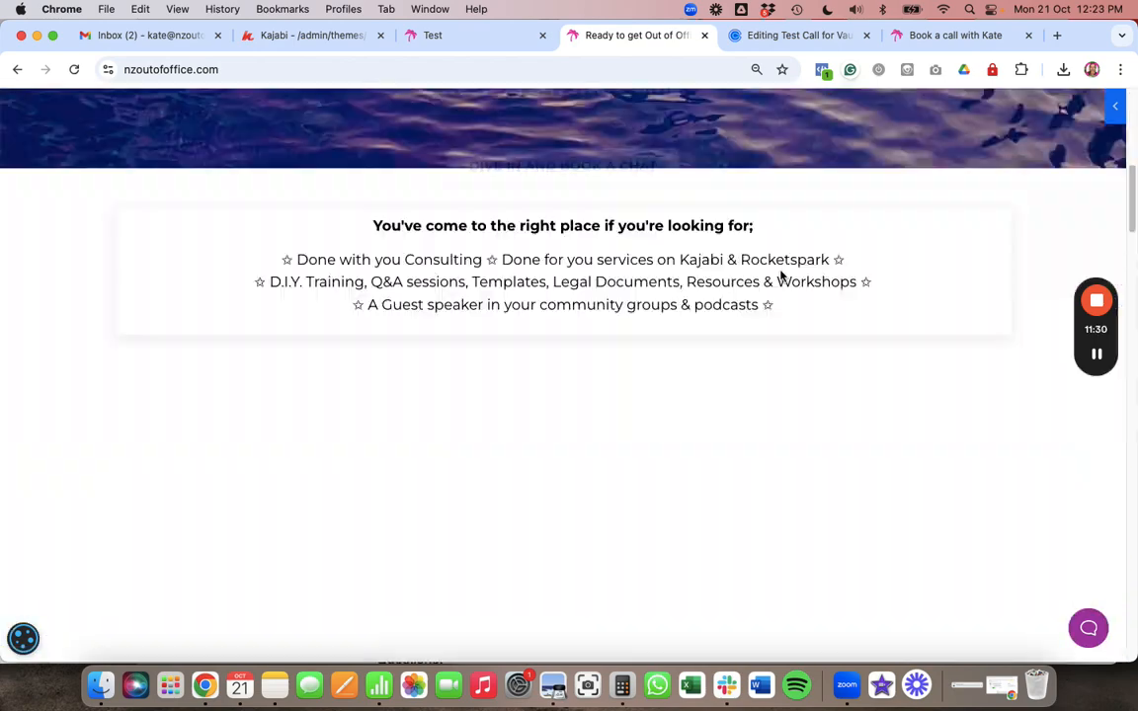
{"action": "left_click", "coordinate": [457, 38]}
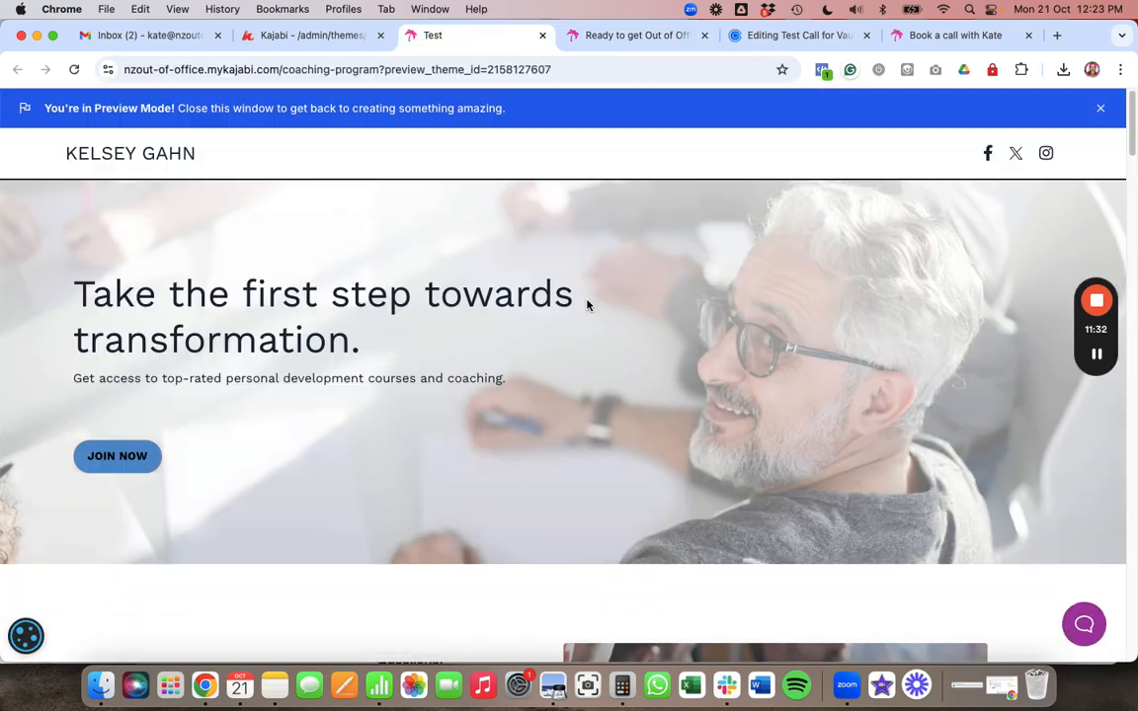
{"action": "scroll", "coordinate": [587, 305], "scroll_direction": "down", "scroll_amount": 20}
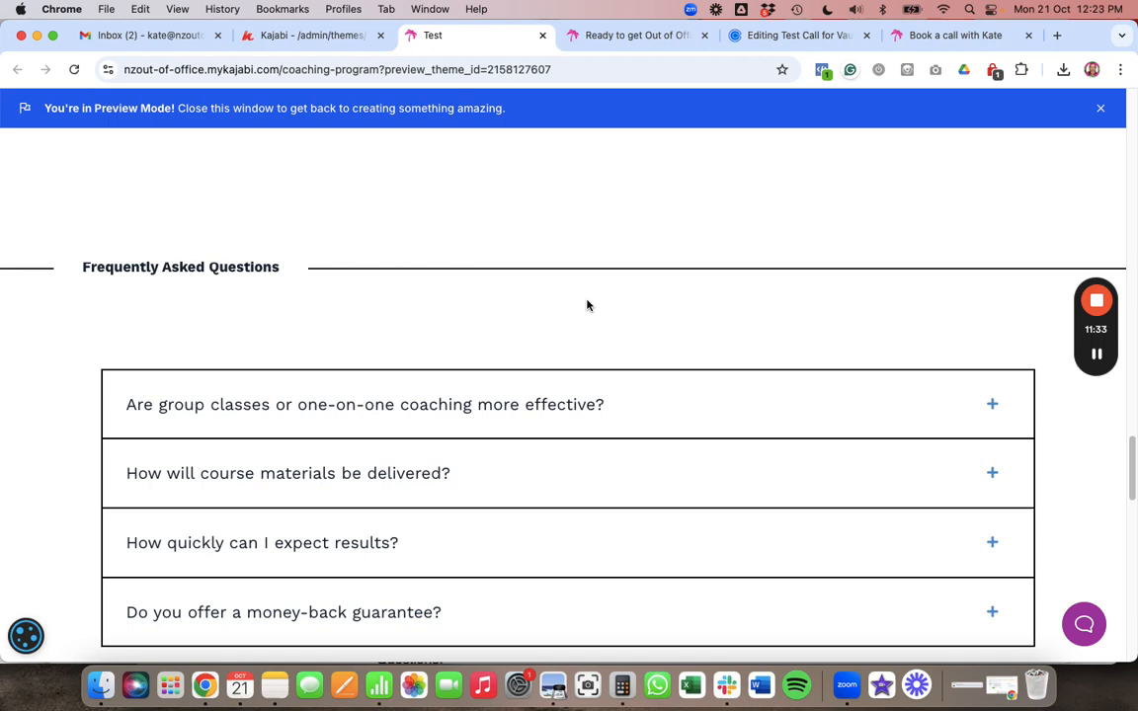
{"action": "scroll", "coordinate": [589, 306], "scroll_direction": "down", "scroll_amount": 10}
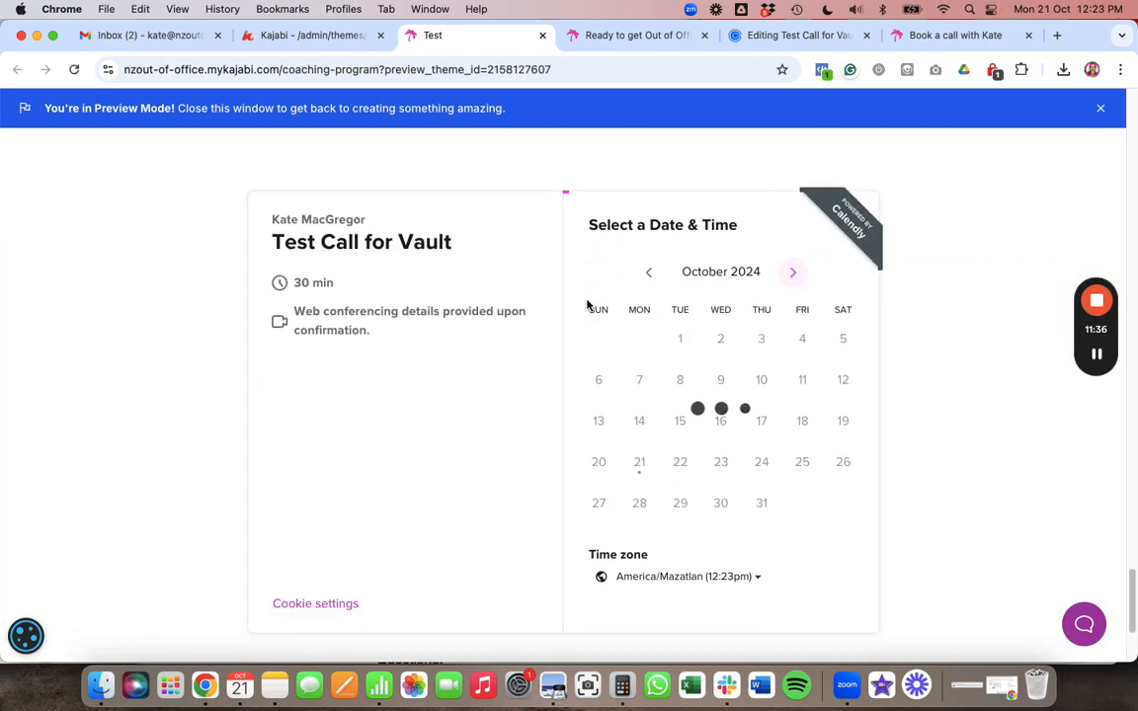